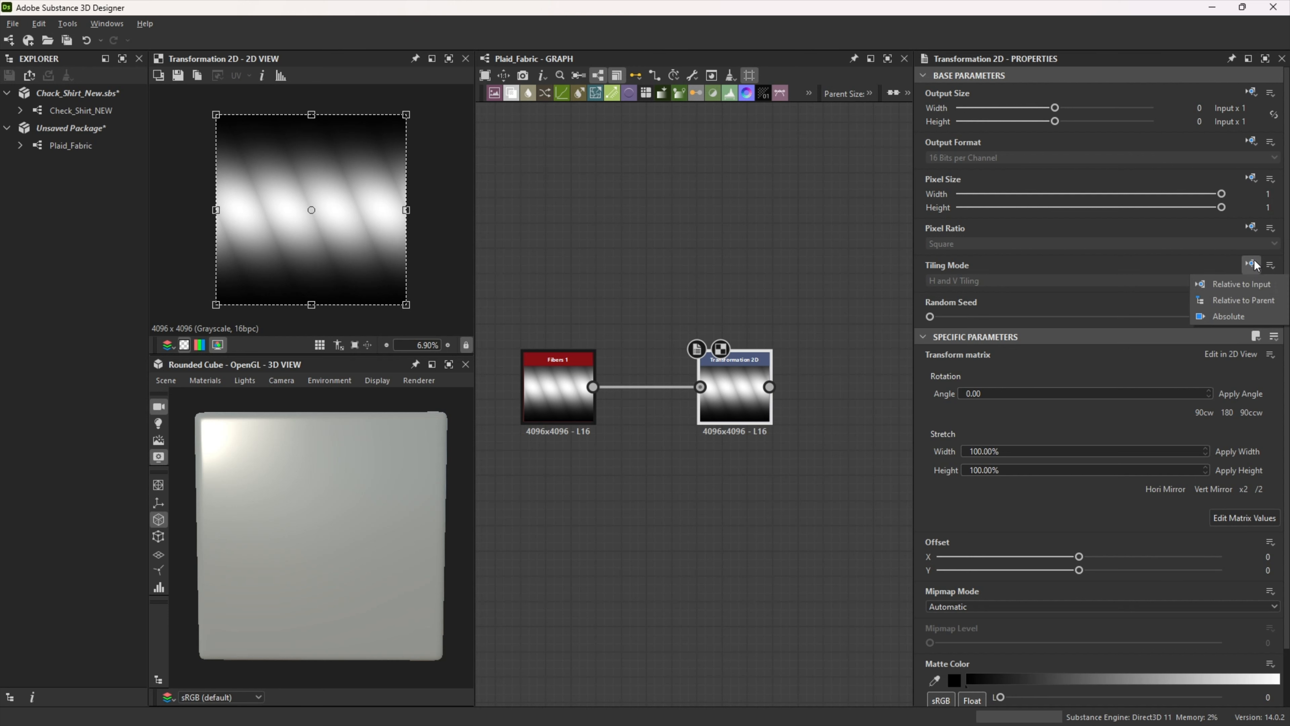
Step: Set the Transformation 2D's tiling mode to absolute Horizontal Tiling and squash the fibre pattern vertically into a narrow centred band
left_click(1226, 316)
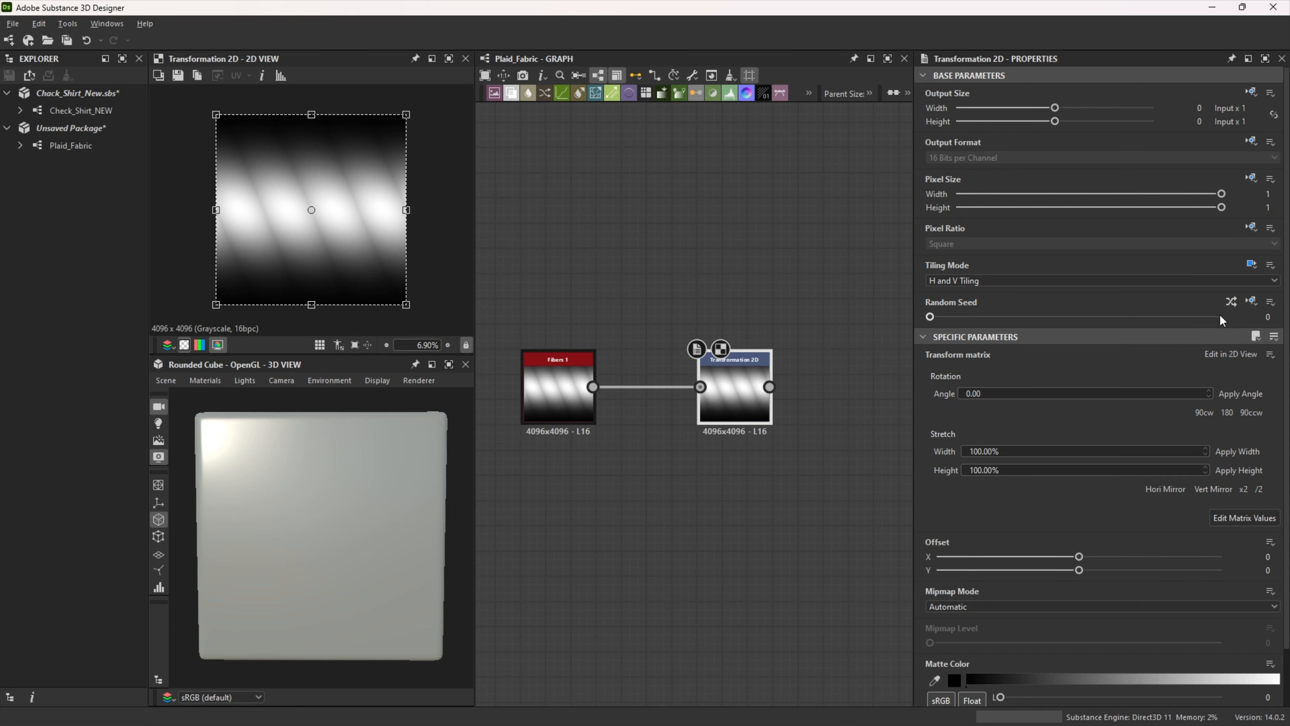
left_click(1067, 282)
left_click(1067, 287)
left_click(1067, 288)
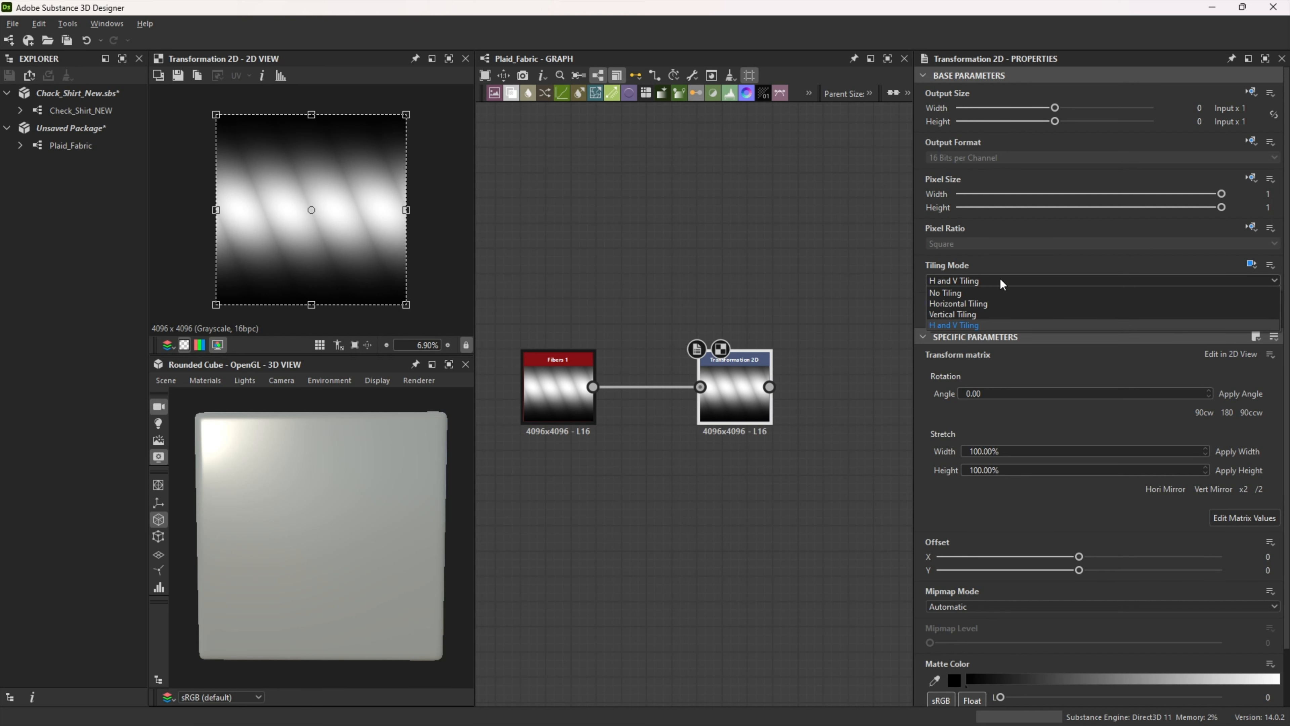
left_click(991, 285)
left_click(988, 280)
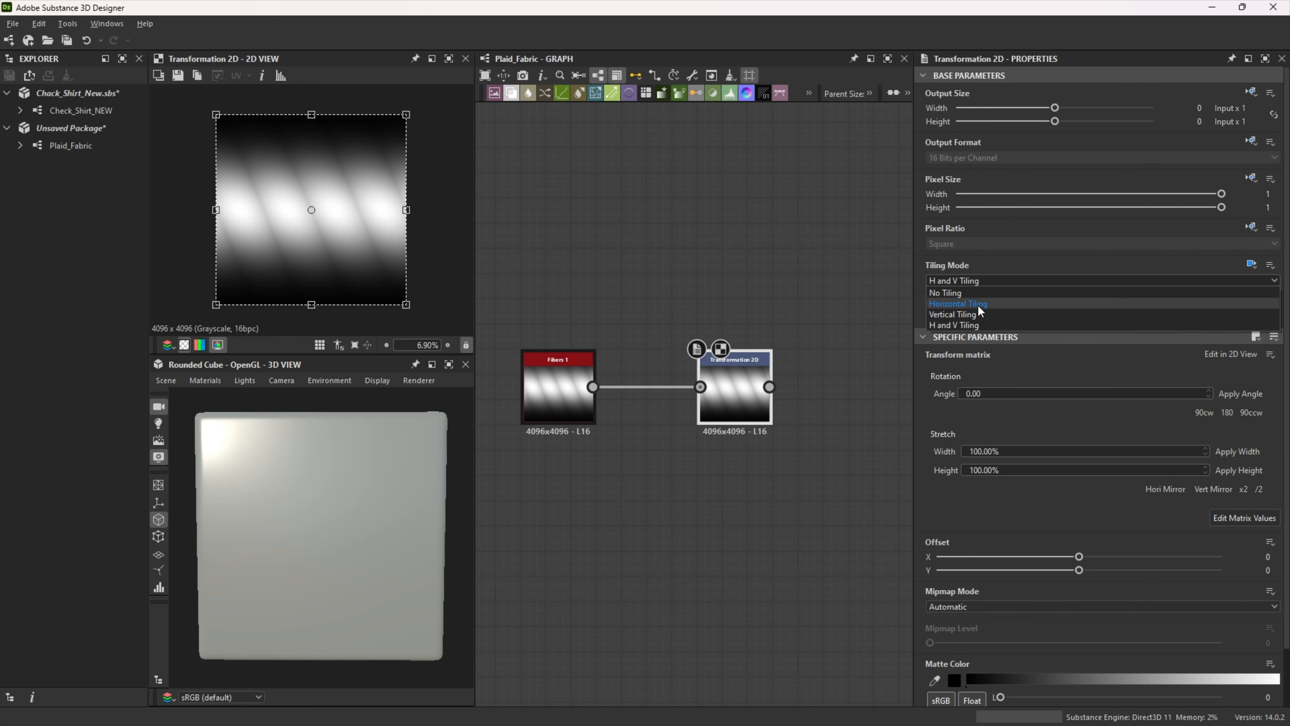
left_click(979, 306)
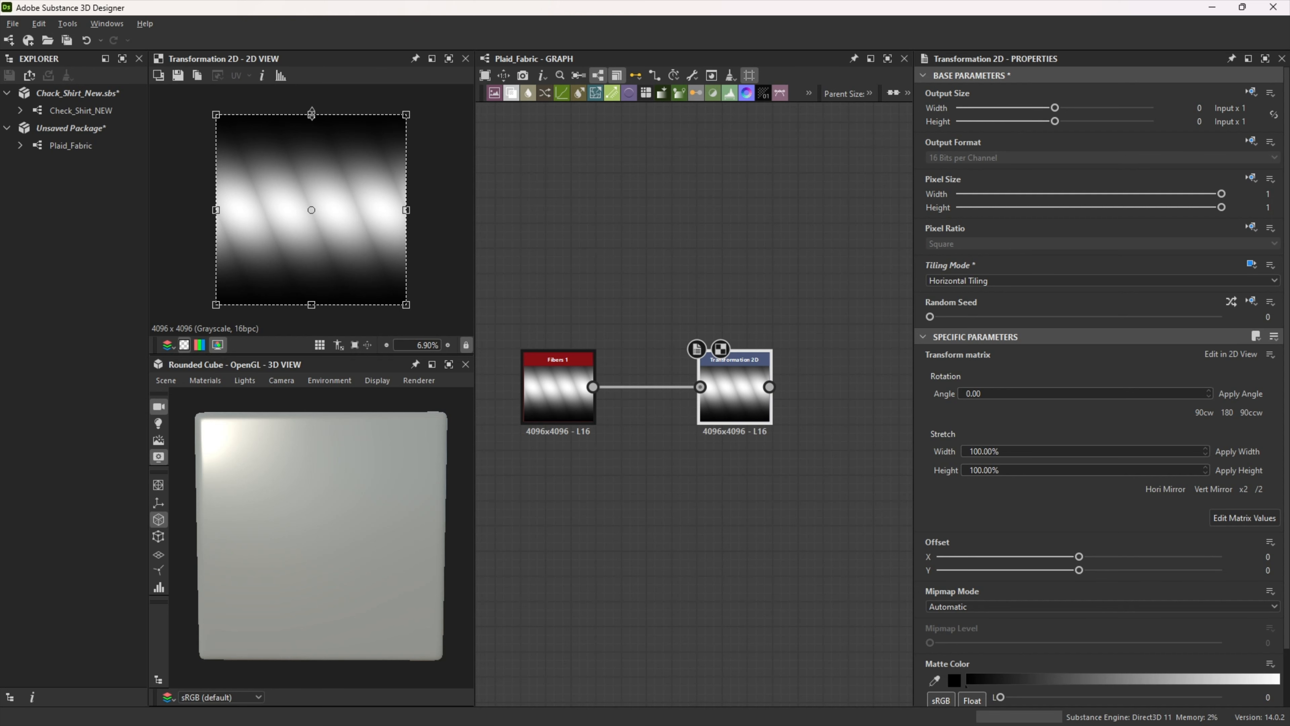
left_click_drag(311, 115, 314, 172)
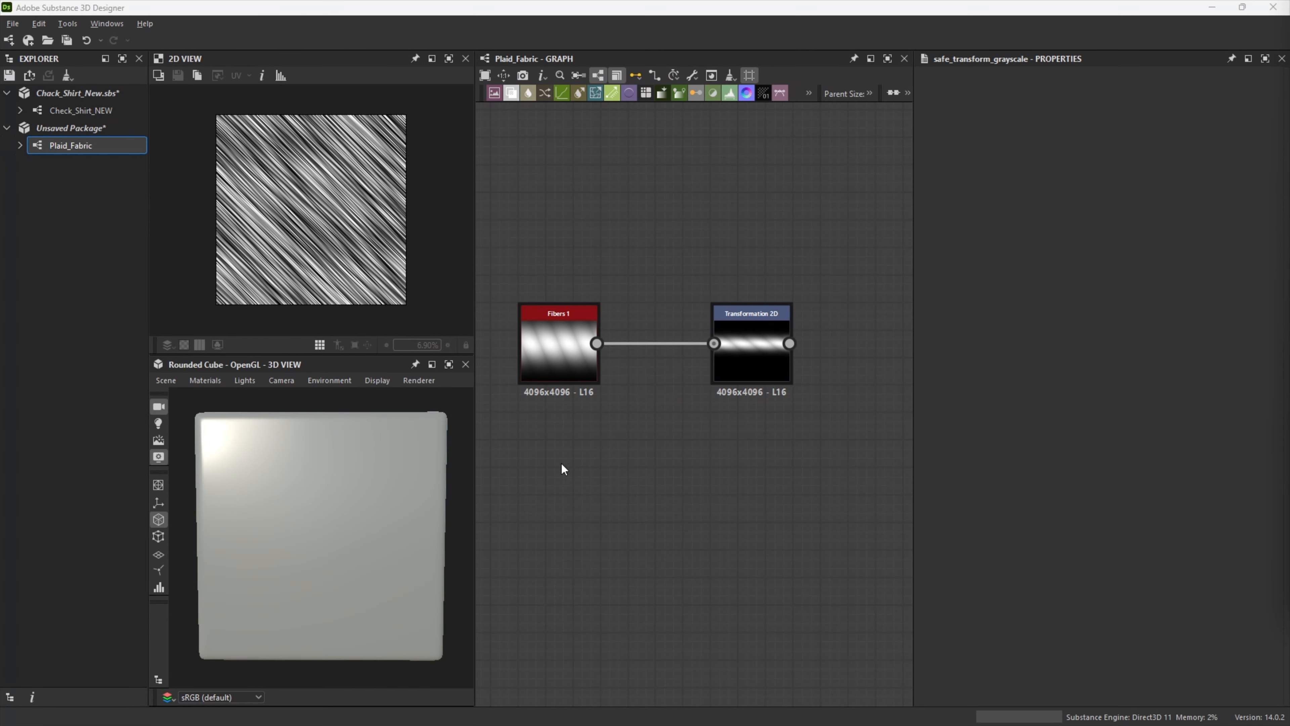
Step: Add an Anisotropic Noise node below the Fibers 1 node
key("space")
type("aniso")
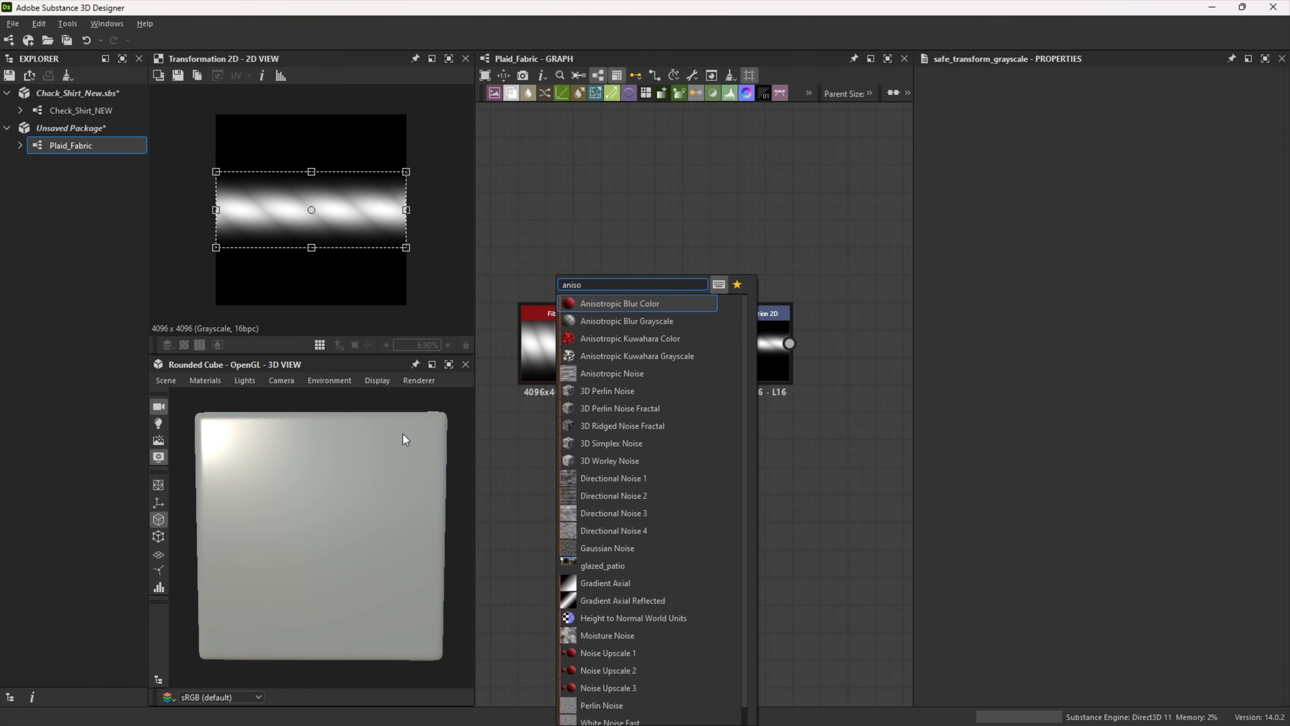
left_click(579, 373)
left_click_drag(564, 456, 566, 470)
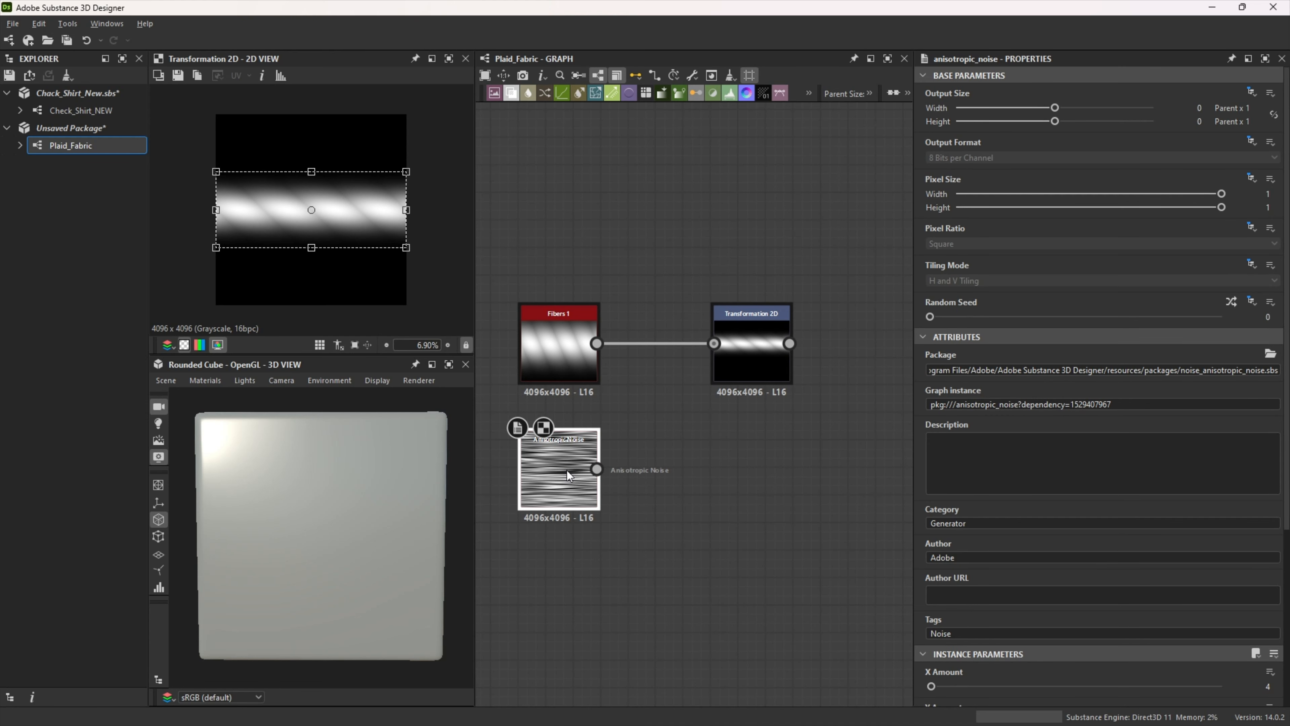
Step: Preview the Anisotropic Noise and set its Y Amount to 150
double_click(567, 471)
scroll(1019, 505, "down", 3)
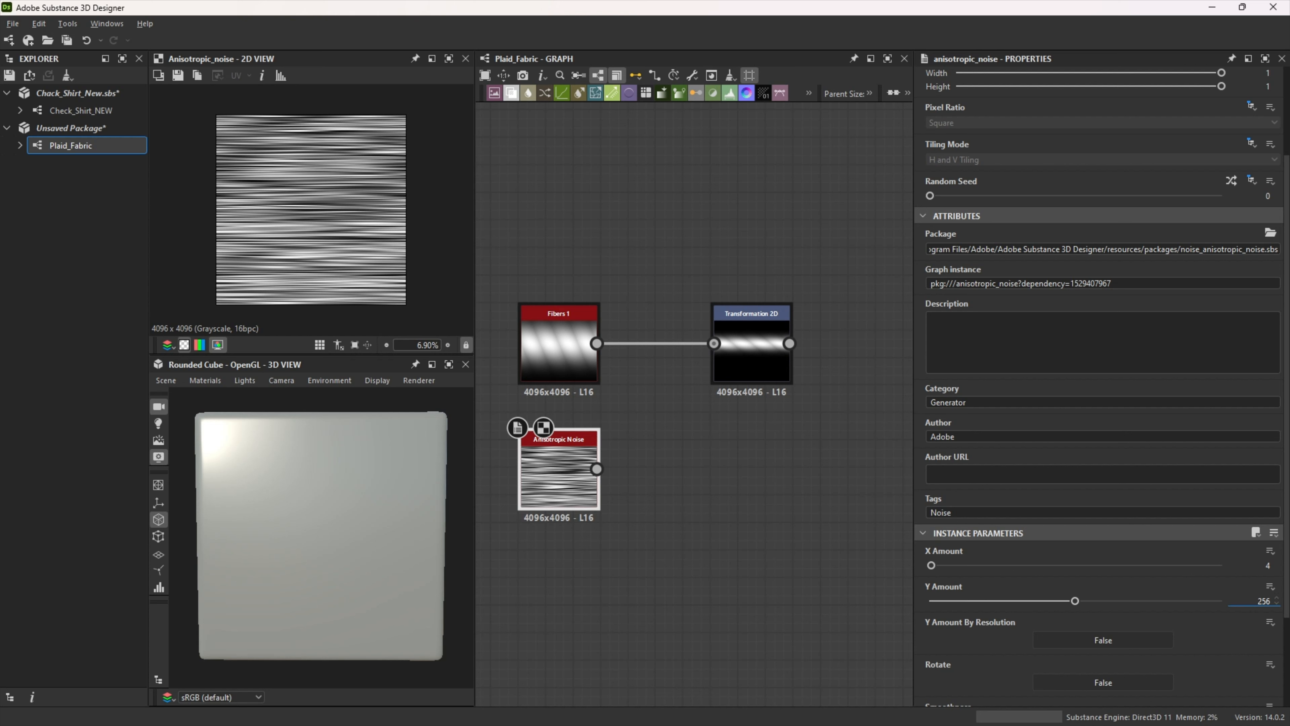
double_click(1265, 601)
type("150")
key("Return")
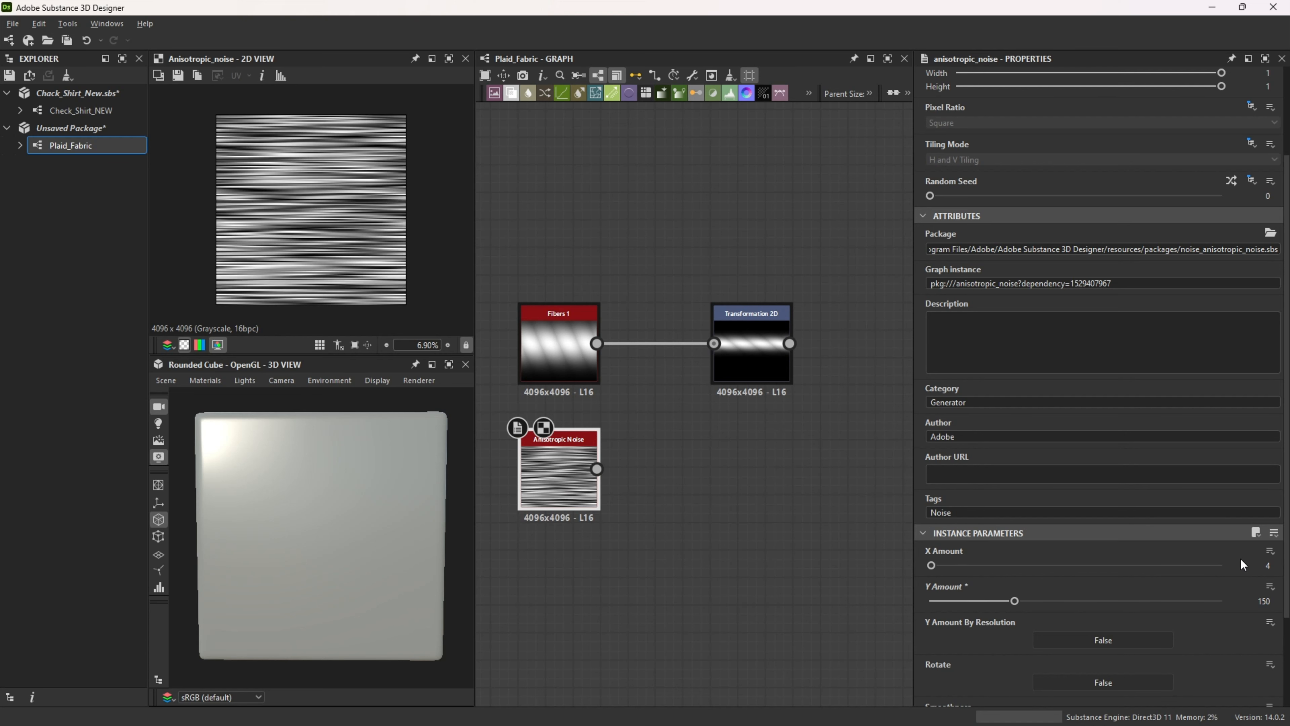
Step: Feed the Anisotropic Noise into a new Safe Transform Grayscale node and set its rotation to 45 degrees
left_click_drag(597, 469, 713, 464)
type("safe")
left_click(766, 304)
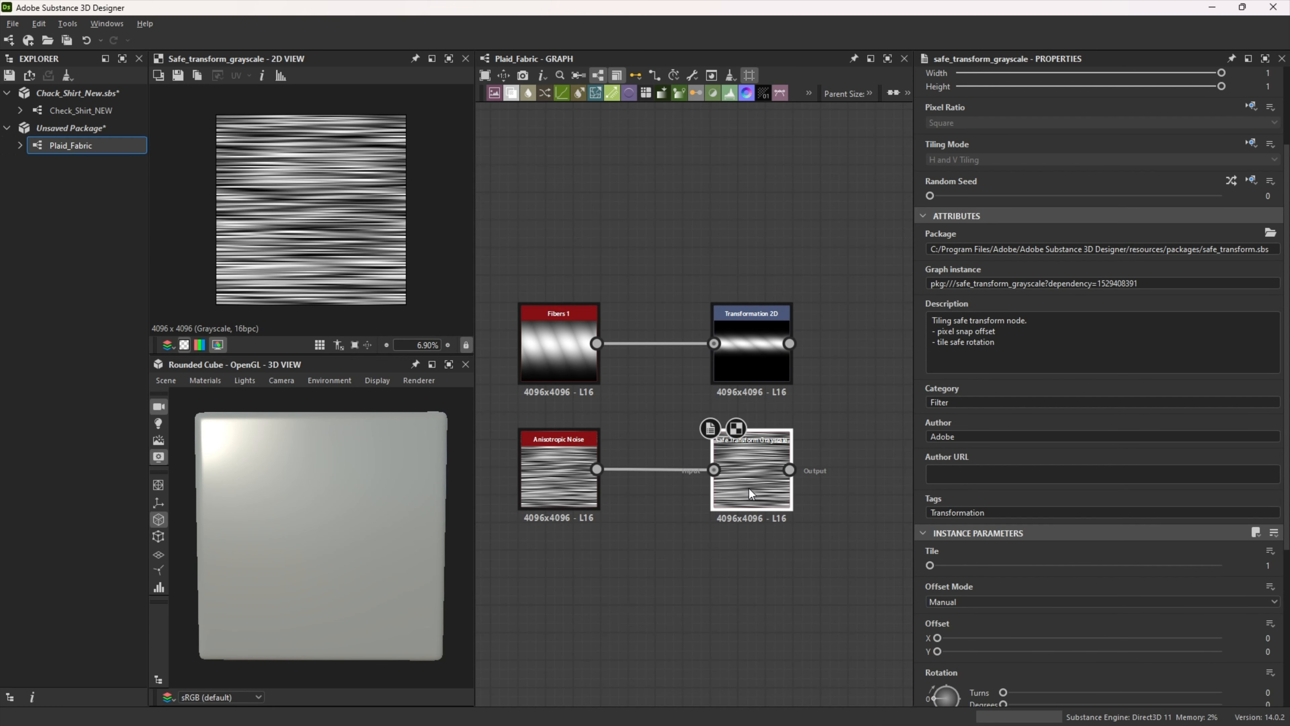
scroll(1171, 600, "down", 2)
double_click(1268, 624)
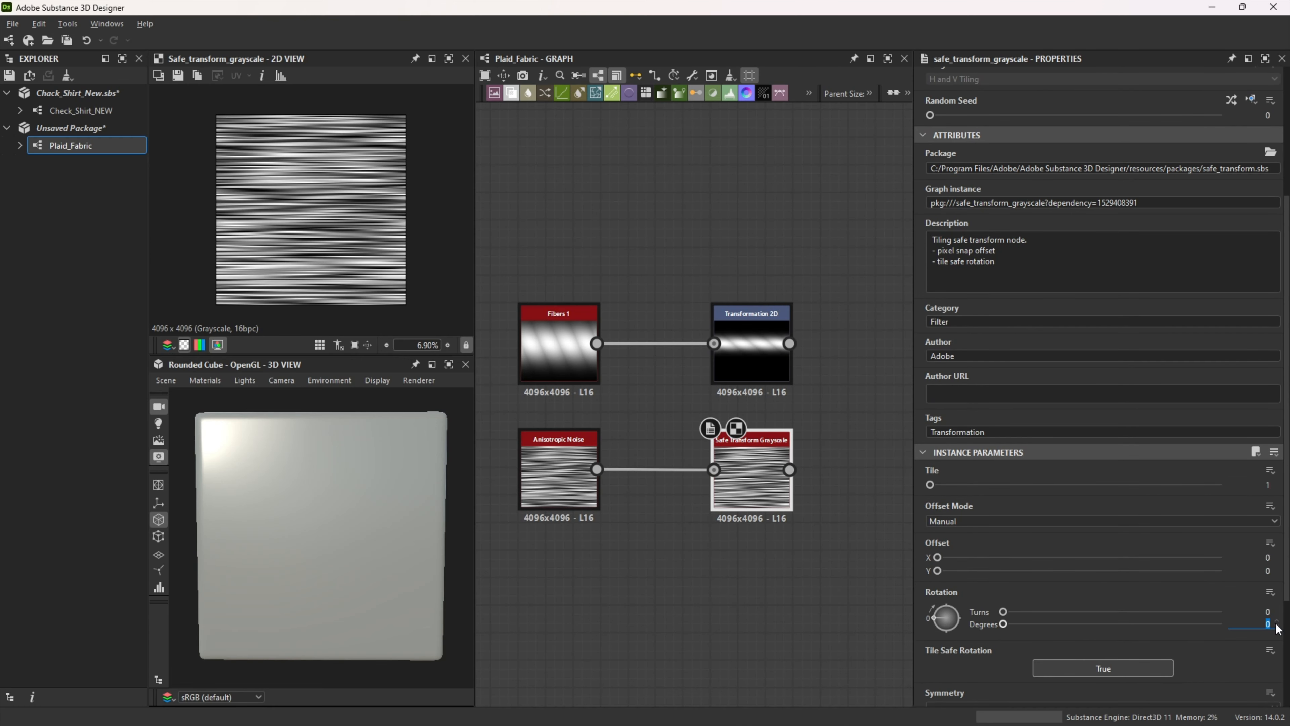
type("45")
key("Return")
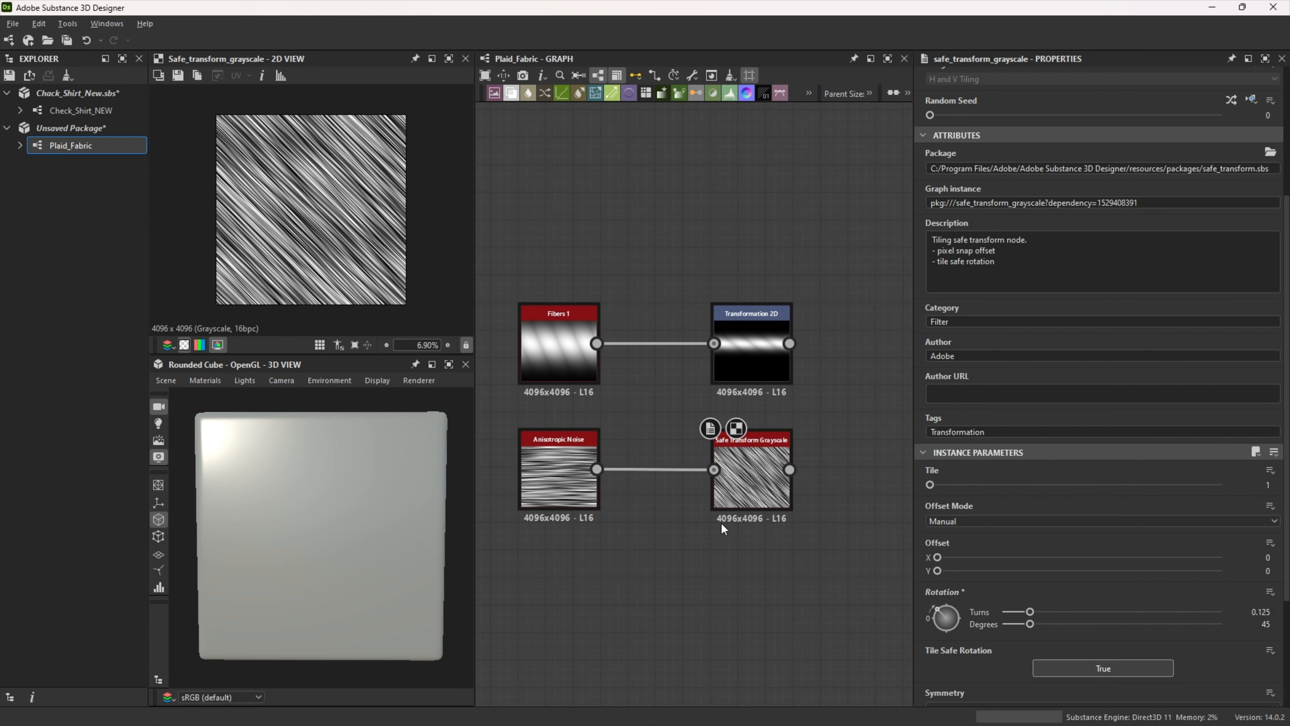
Step: Branch a Transformation 2D node off the Anisotropic Noise for comparison, and delete it
left_click_drag(600, 469, 689, 556)
type("tra")
left_click(740, 307)
left_click_drag(709, 558, 738, 586)
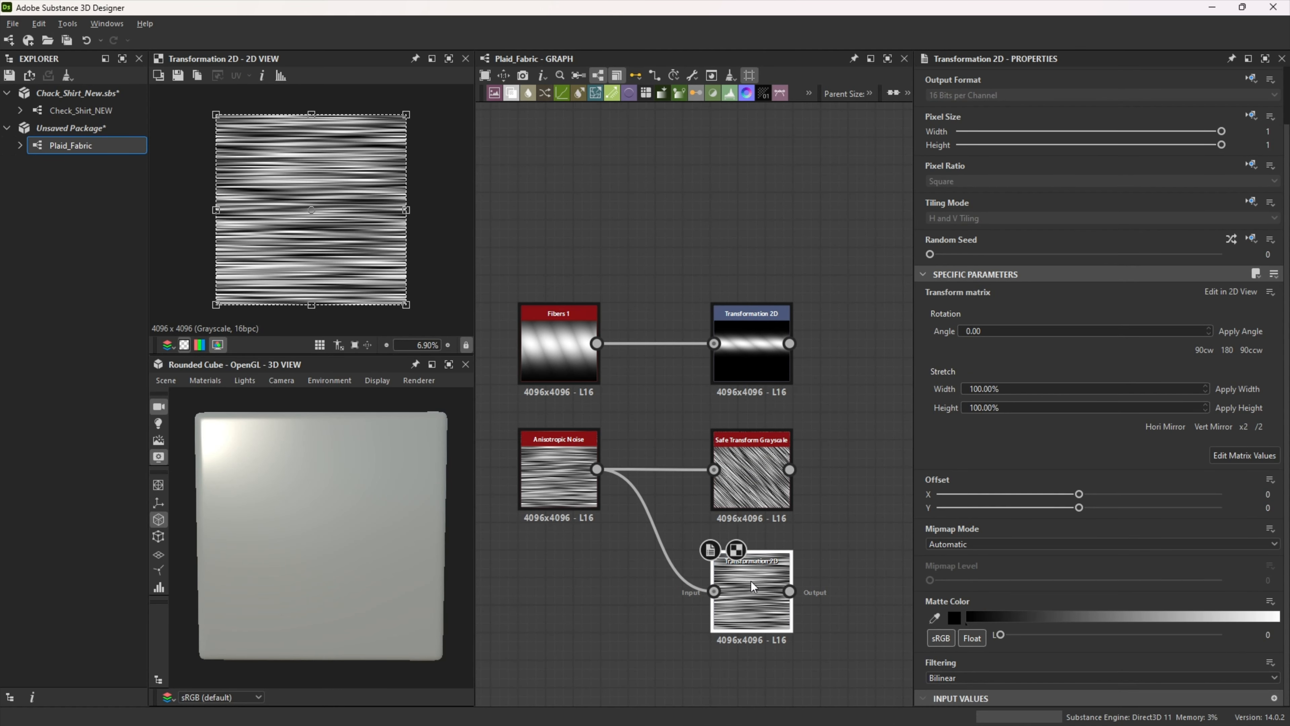
left_click(755, 478)
left_click(756, 603)
key("Delete")
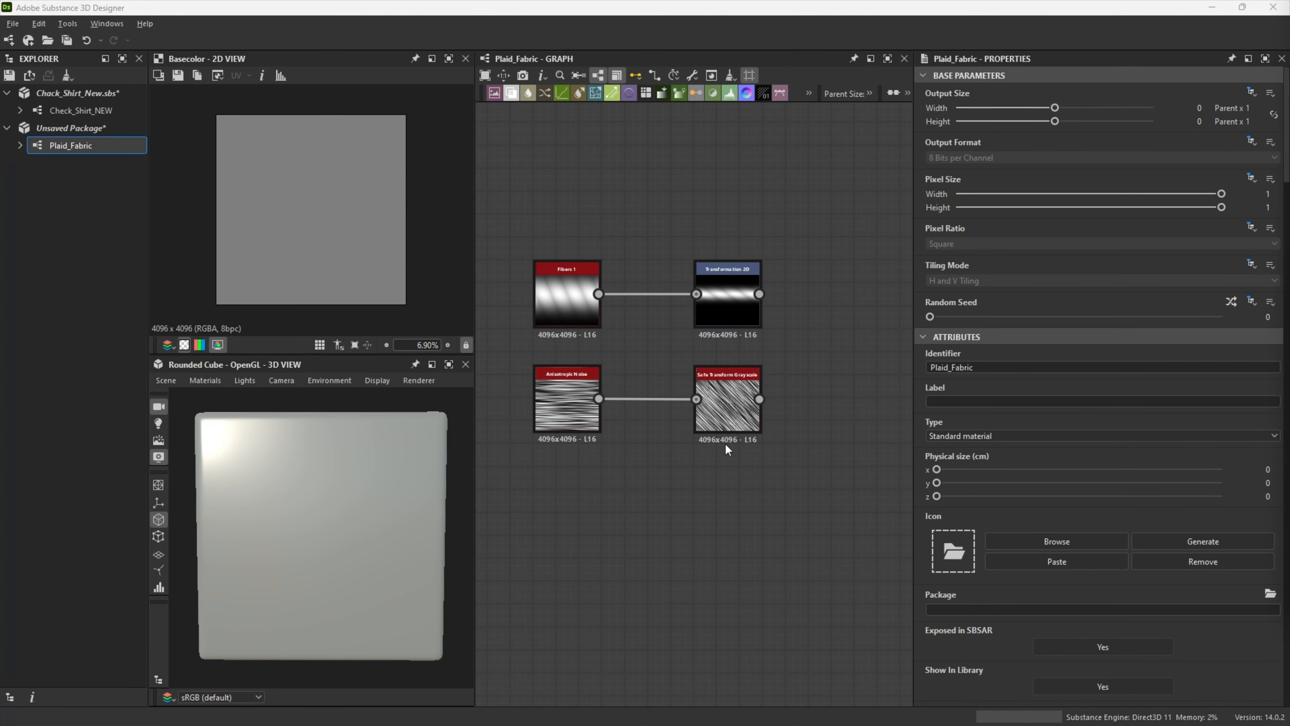
Step: Add a Blend node with the Transformation 2D as background and the Safe Transform Grayscale as foreground
middle_click_drag(802, 463, 663, 472)
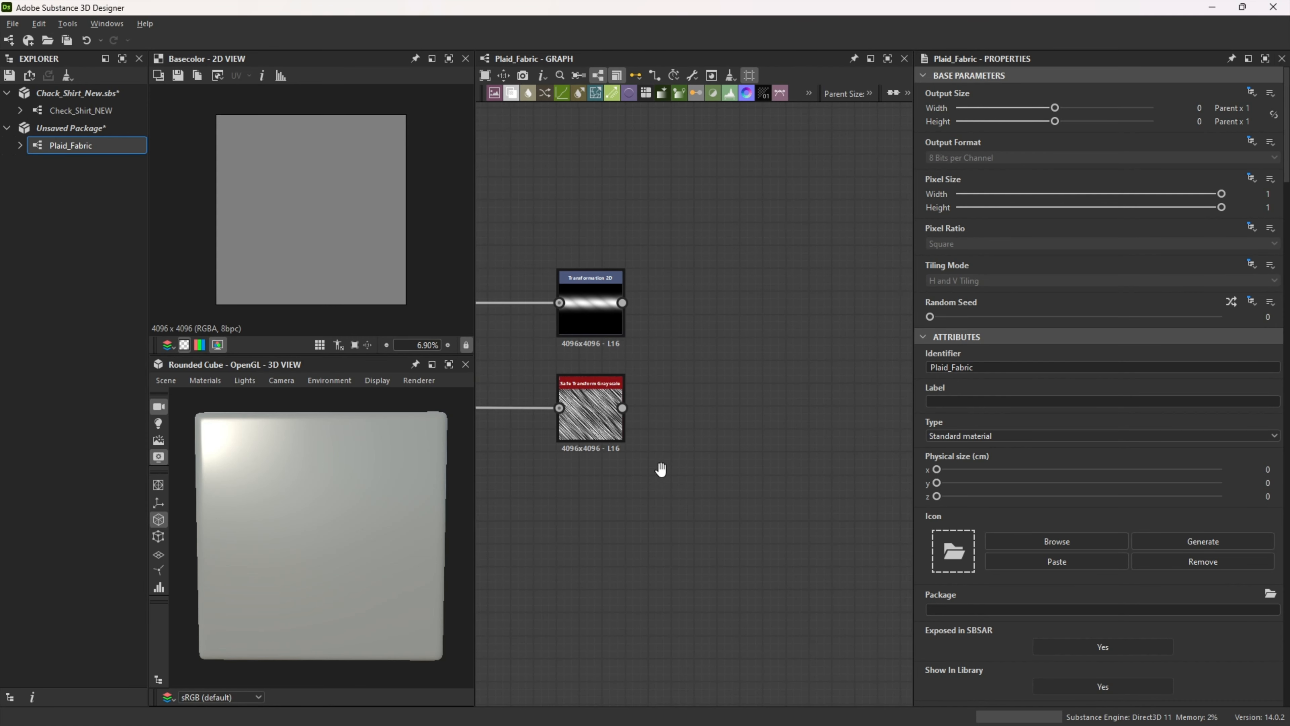
key("space")
left_click(768, 317)
left_click_drag(734, 363, 797, 355)
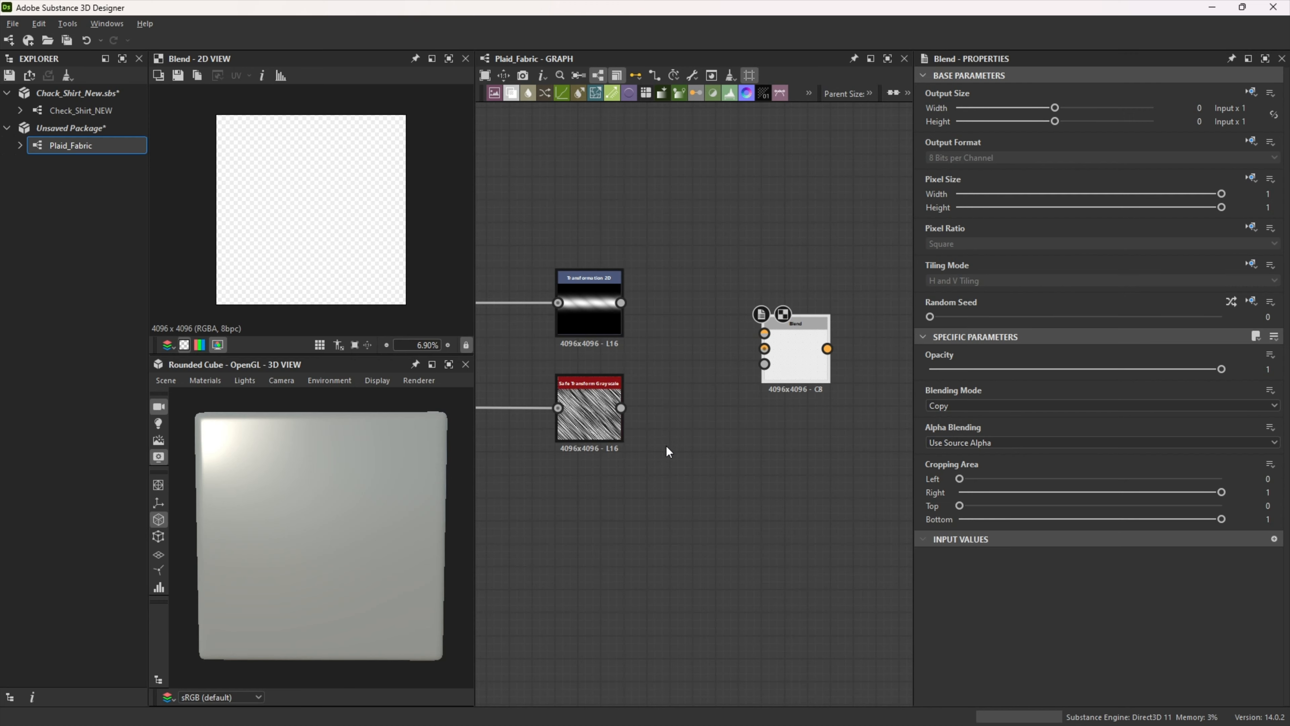
middle_click_drag(666, 445, 723, 455)
left_click_drag(679, 313, 821, 358)
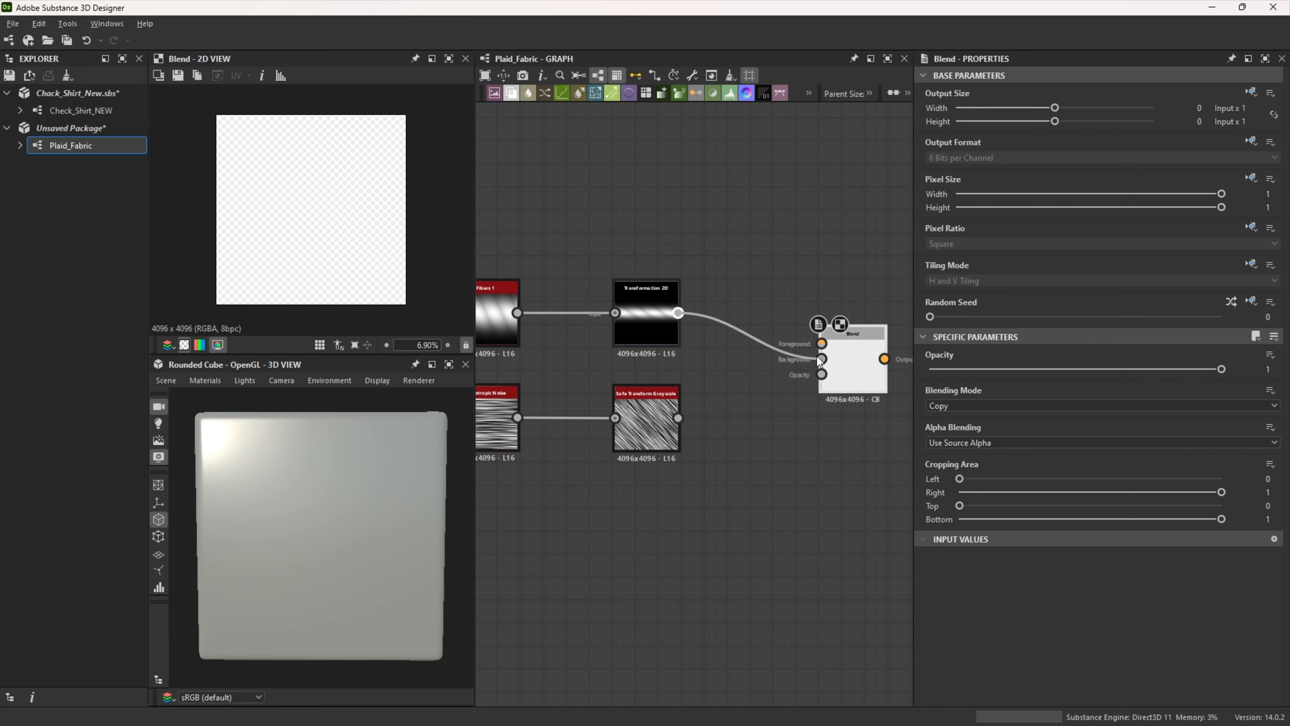
left_click_drag(681, 415, 818, 365)
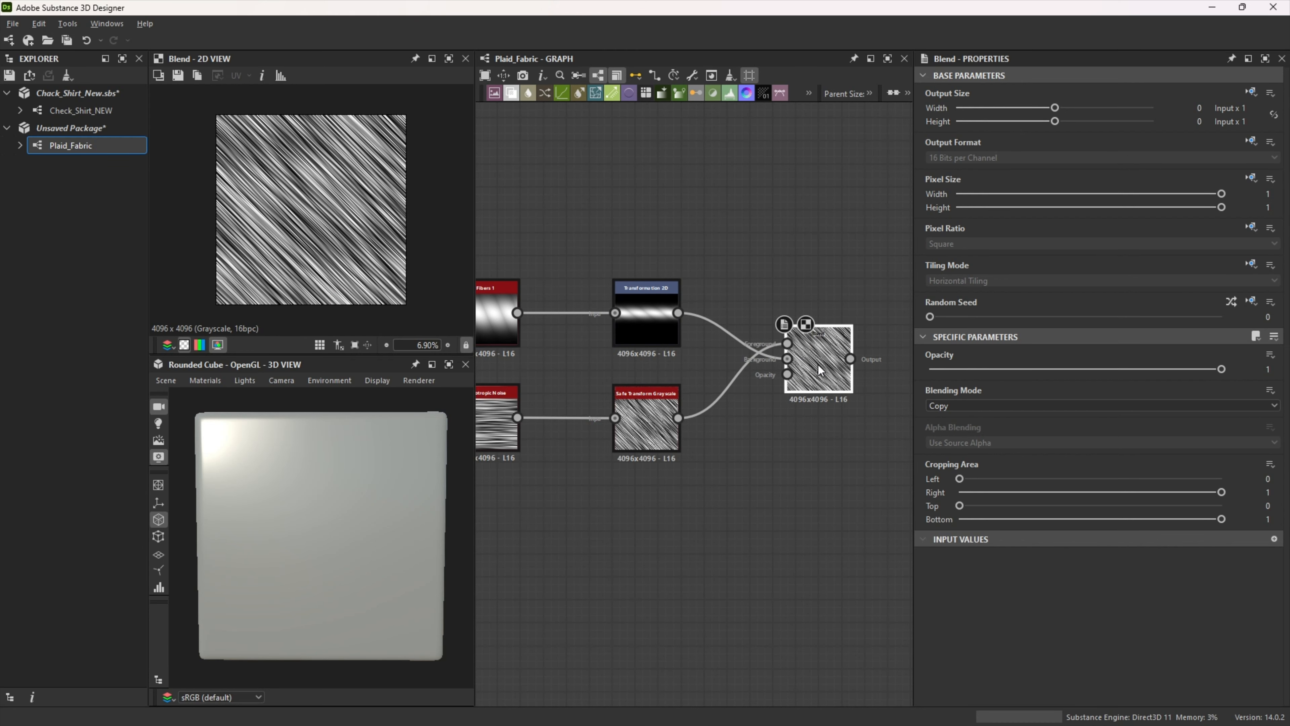
Step: Set the Blend node to Multiply mode with an opacity of 0.2
left_click(978, 405)
left_click(967, 450)
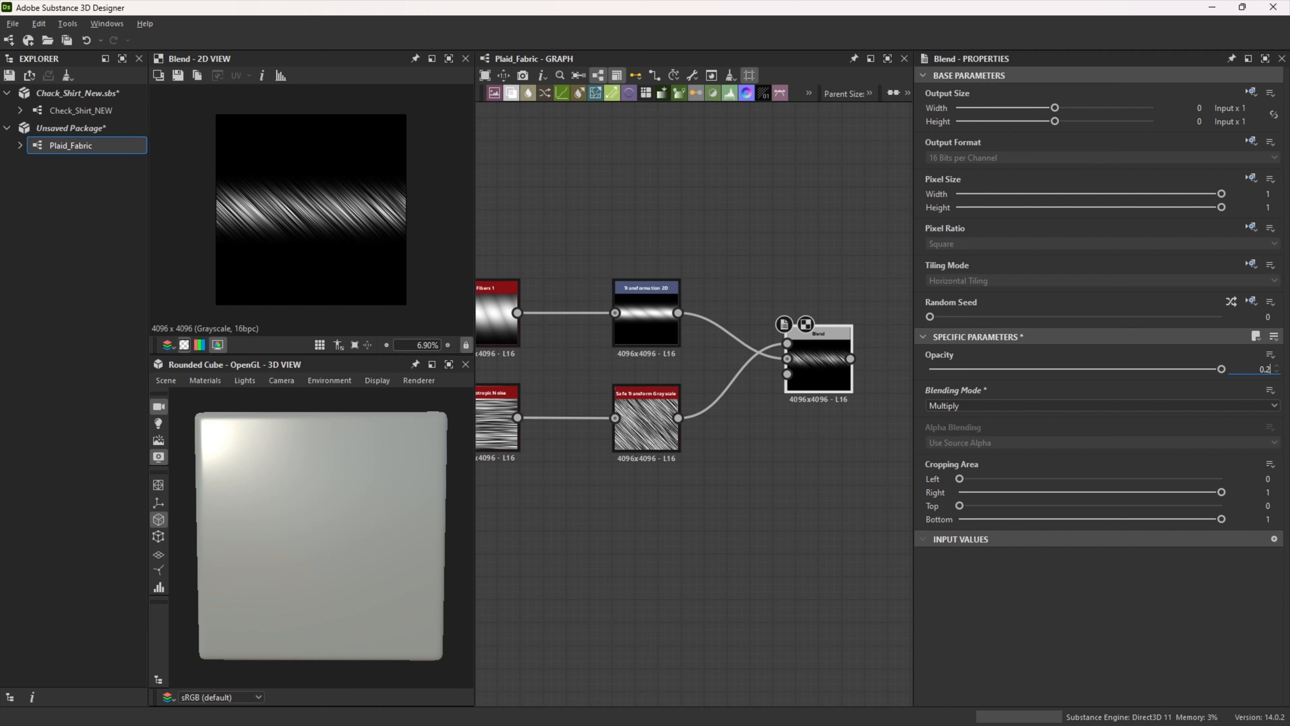
type("0.2")
key("Return")
Step: Add a Shape node above the existing Blend and set its pattern to Bell
scroll(671, 466, "down", 4)
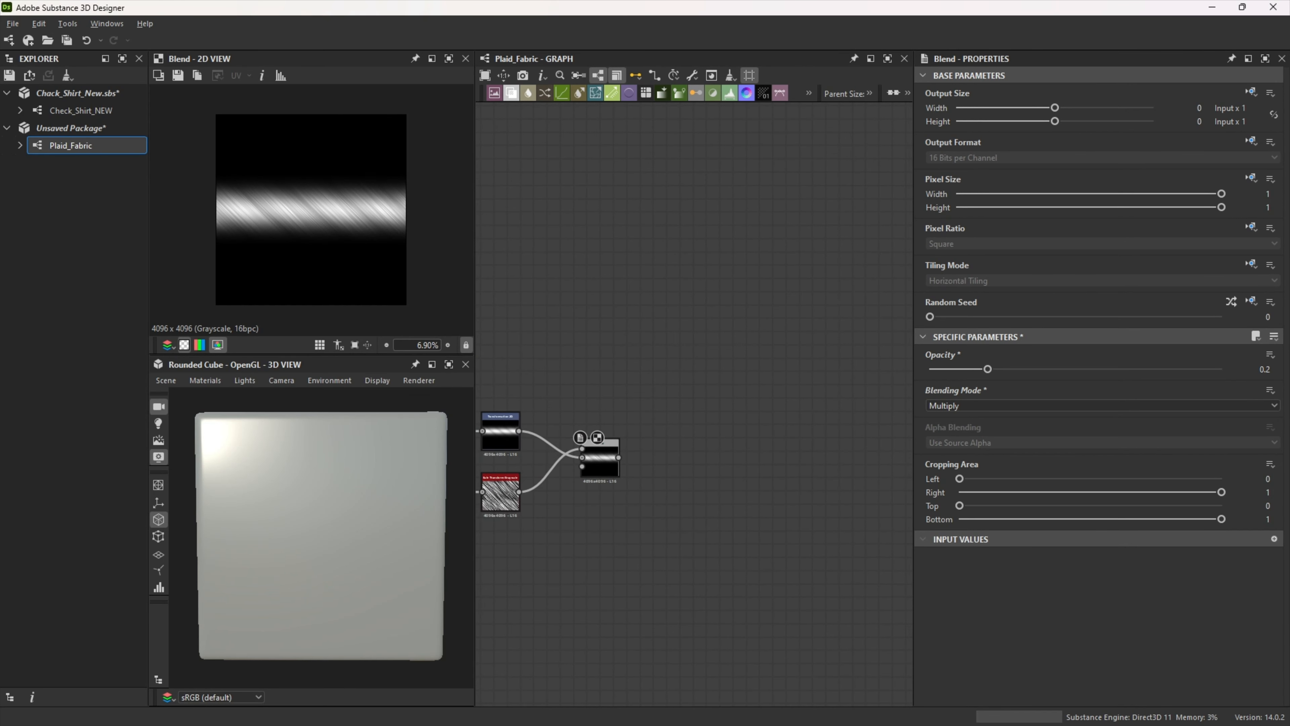
key("space")
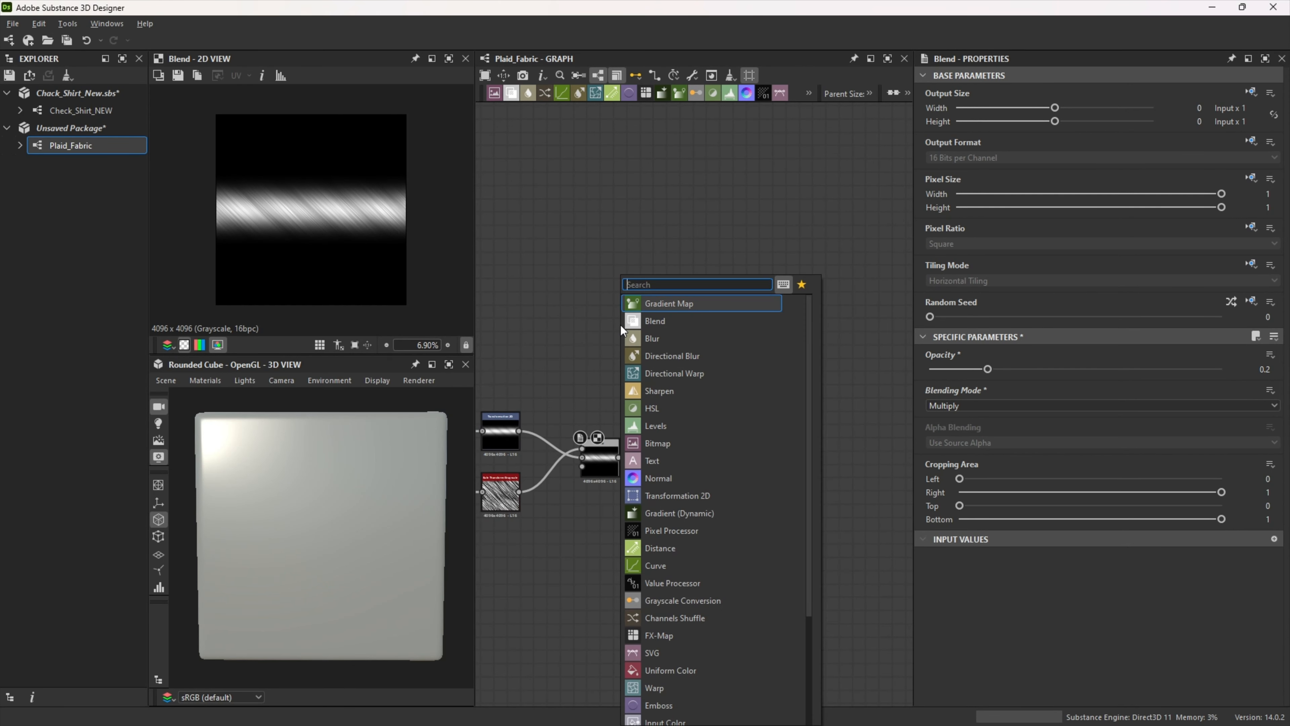
type("Shape")
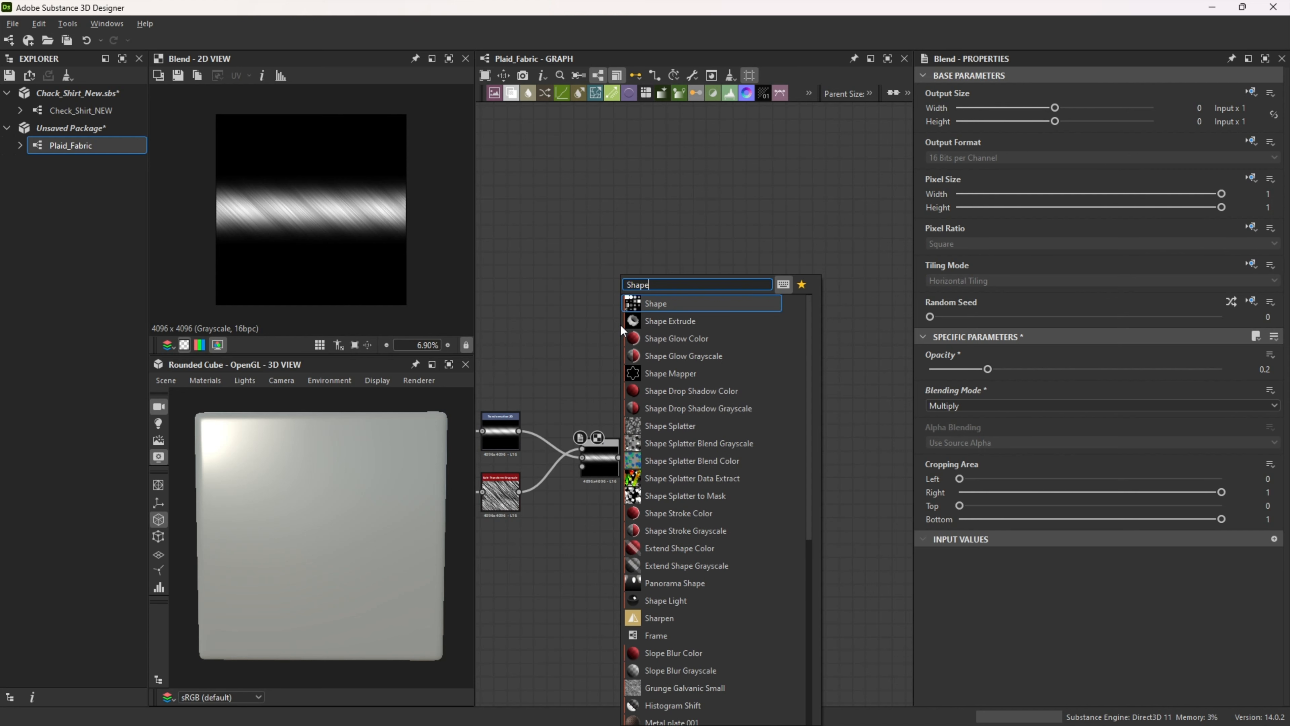
left_click(657, 303)
scroll(1020, 557, "down", 4)
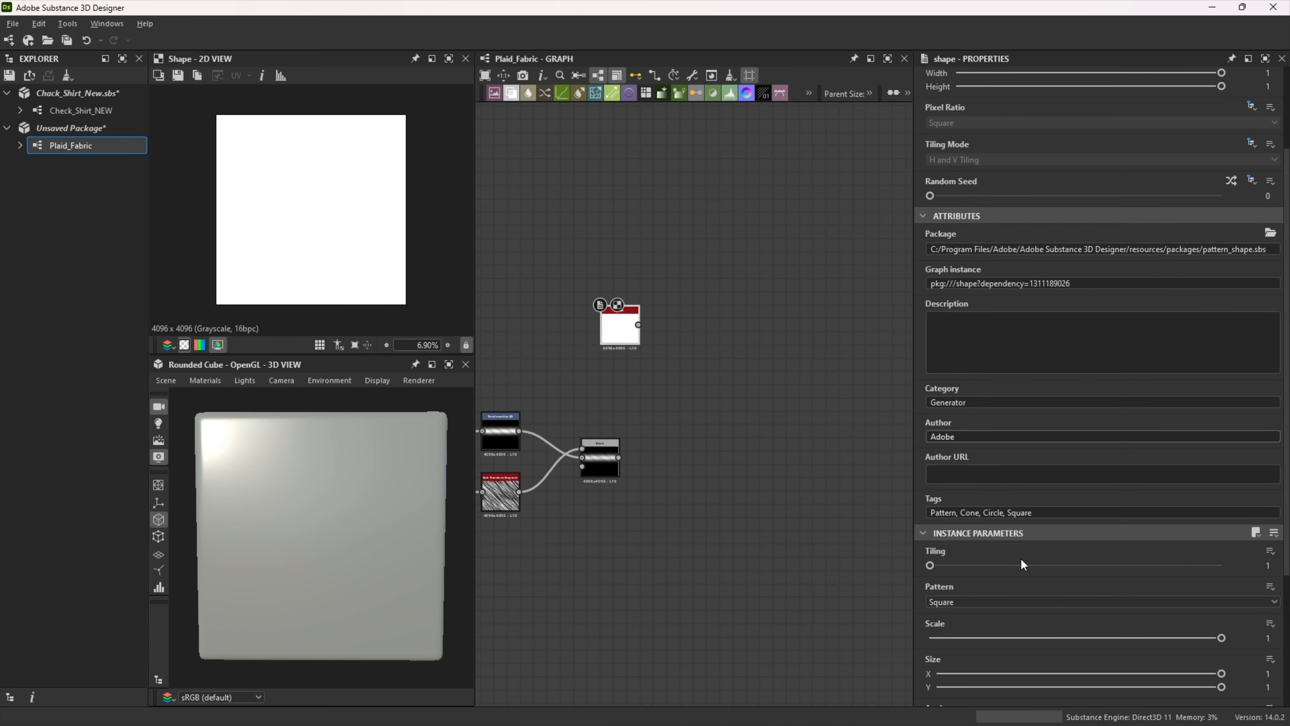
left_click(985, 560)
left_click(936, 606)
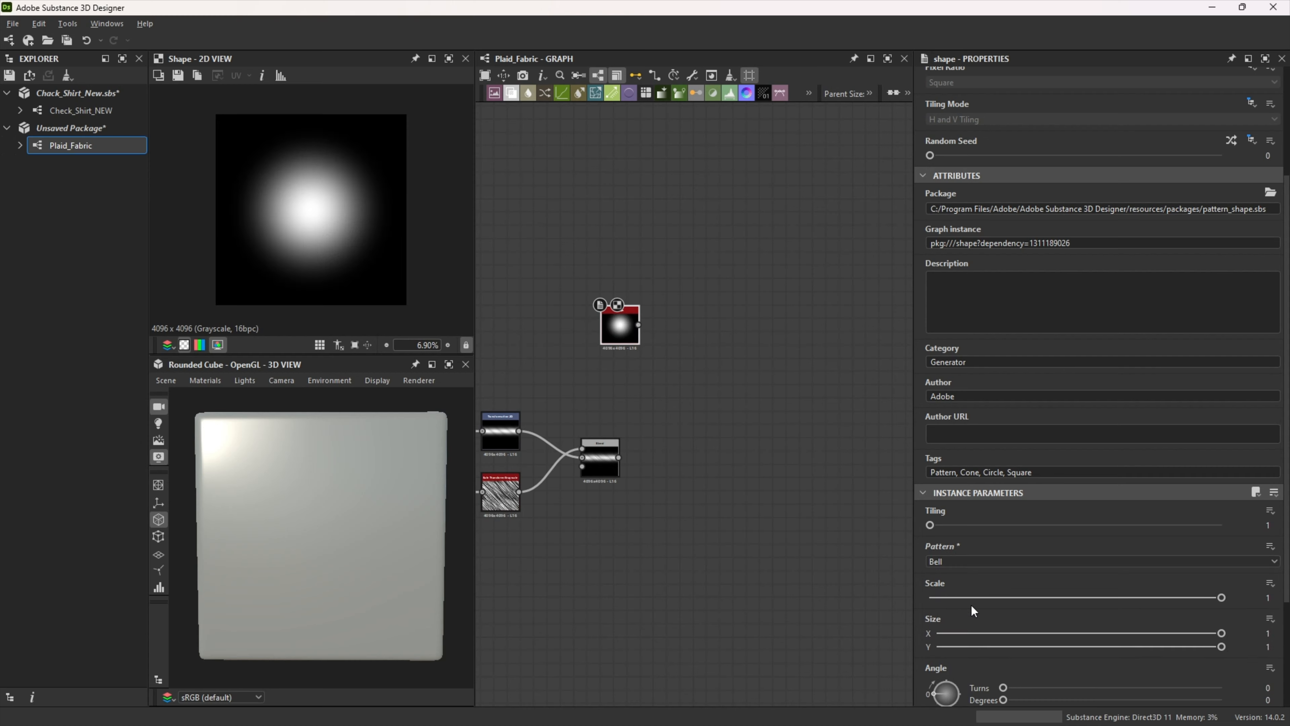
Step: Set the Bell shape's size to 1.2 in X and 0.65 in Y
scroll(1029, 599, "down", 3)
left_click(1267, 512)
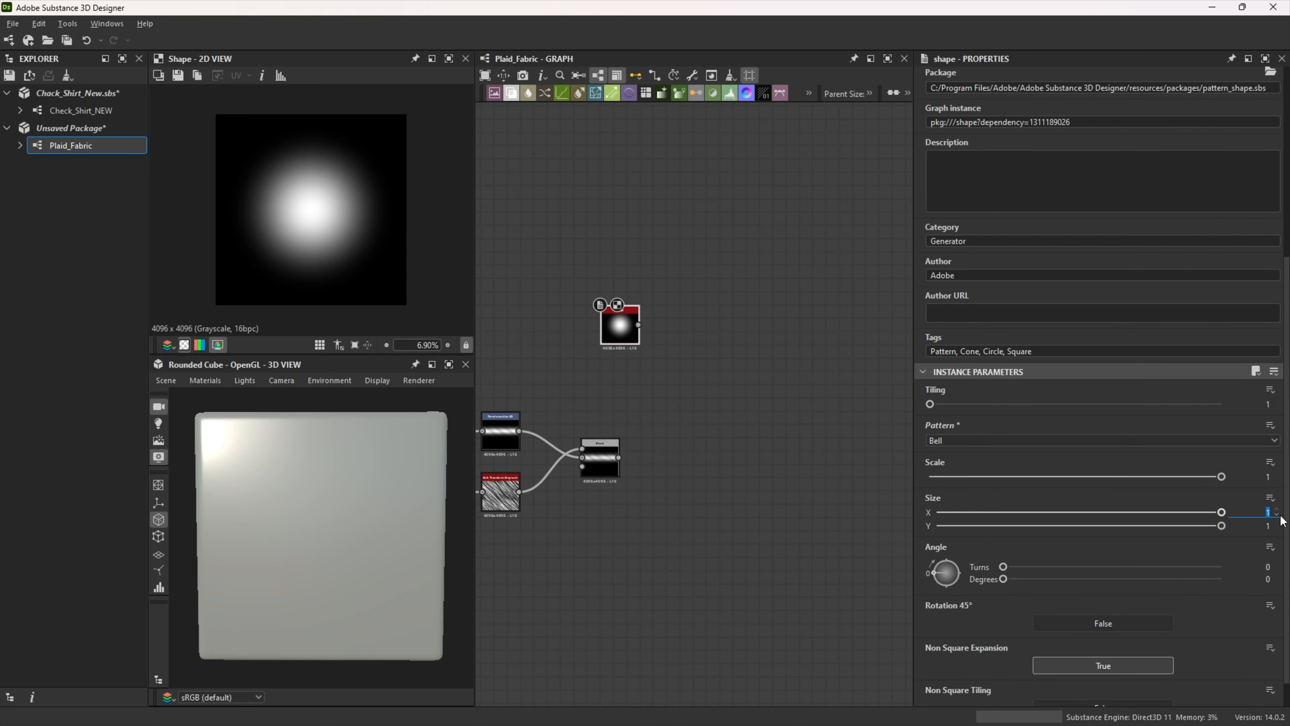
type(".2")
key("Tab")
type("0.6")
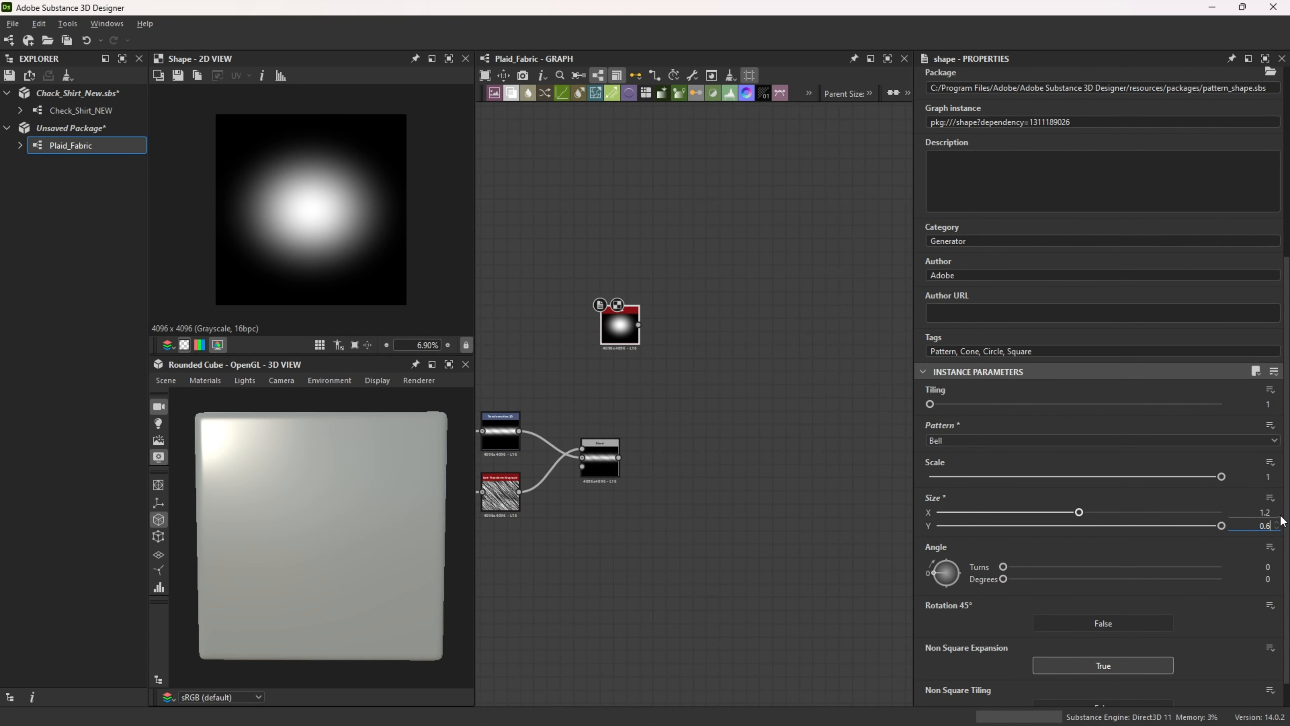
type("5")
key("Return")
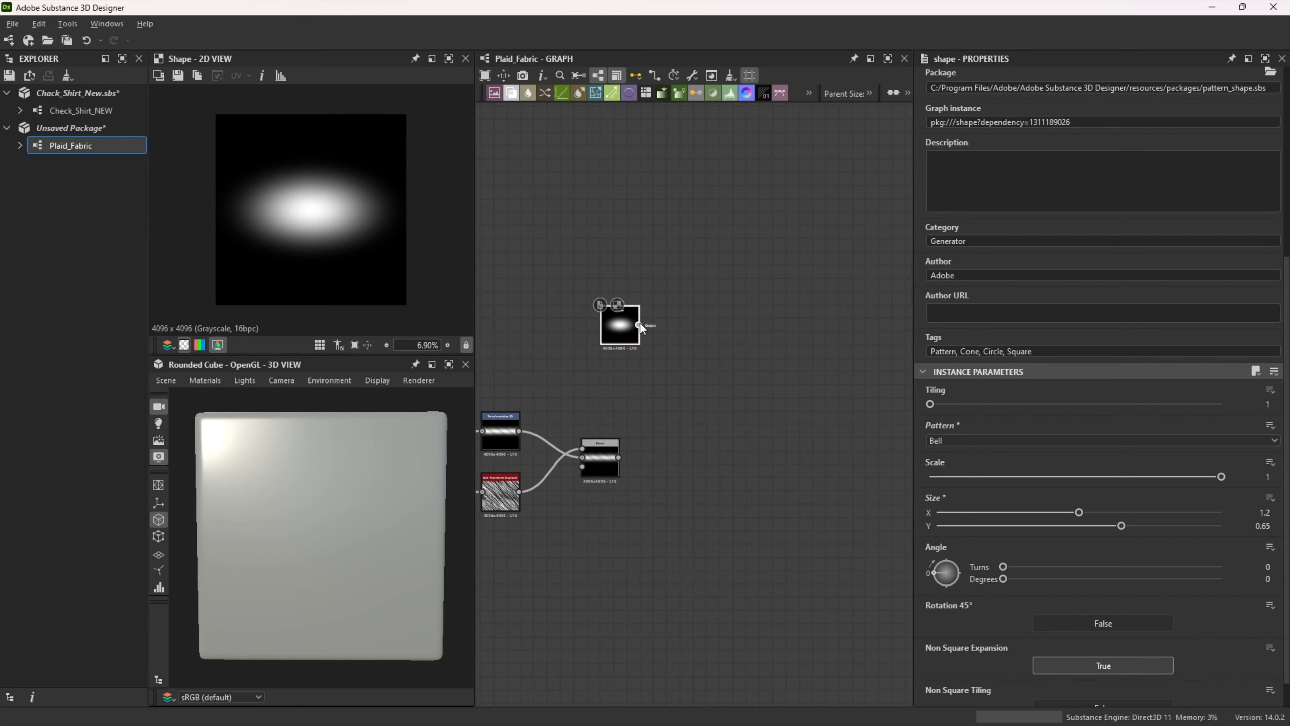
Step: Add a Levels node fed by the Shape node's output
left_click_drag(639, 325, 706, 326)
type("leve")
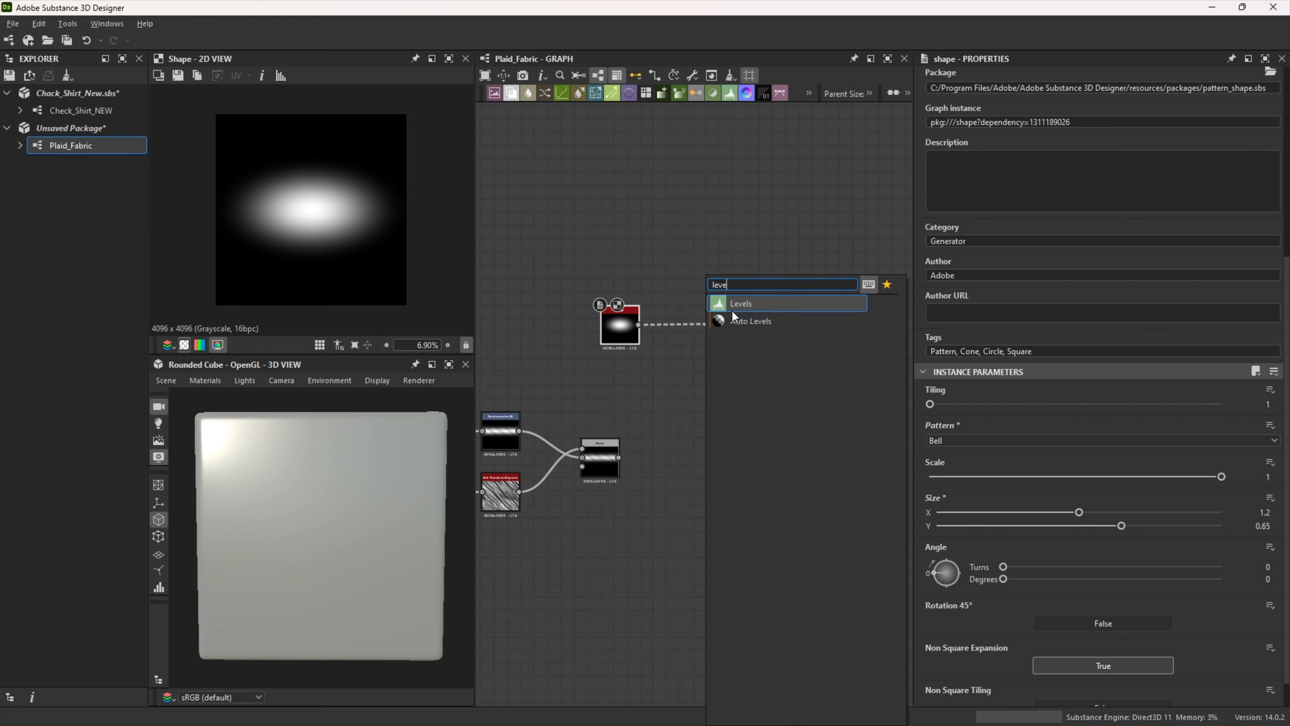
left_click(732, 309)
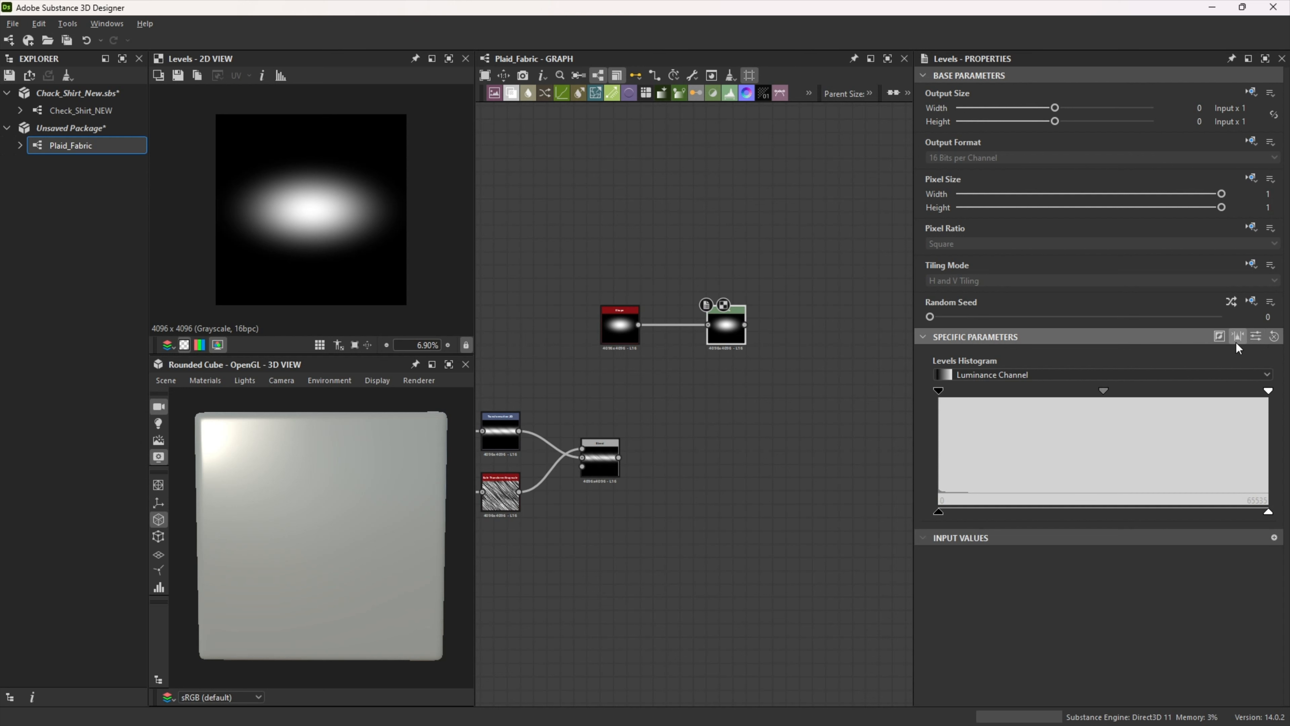
Step: Show the Levels parameters as sliders and set Level In Low to 0.04 and Level In Mid to 0.42
left_click(1256, 335)
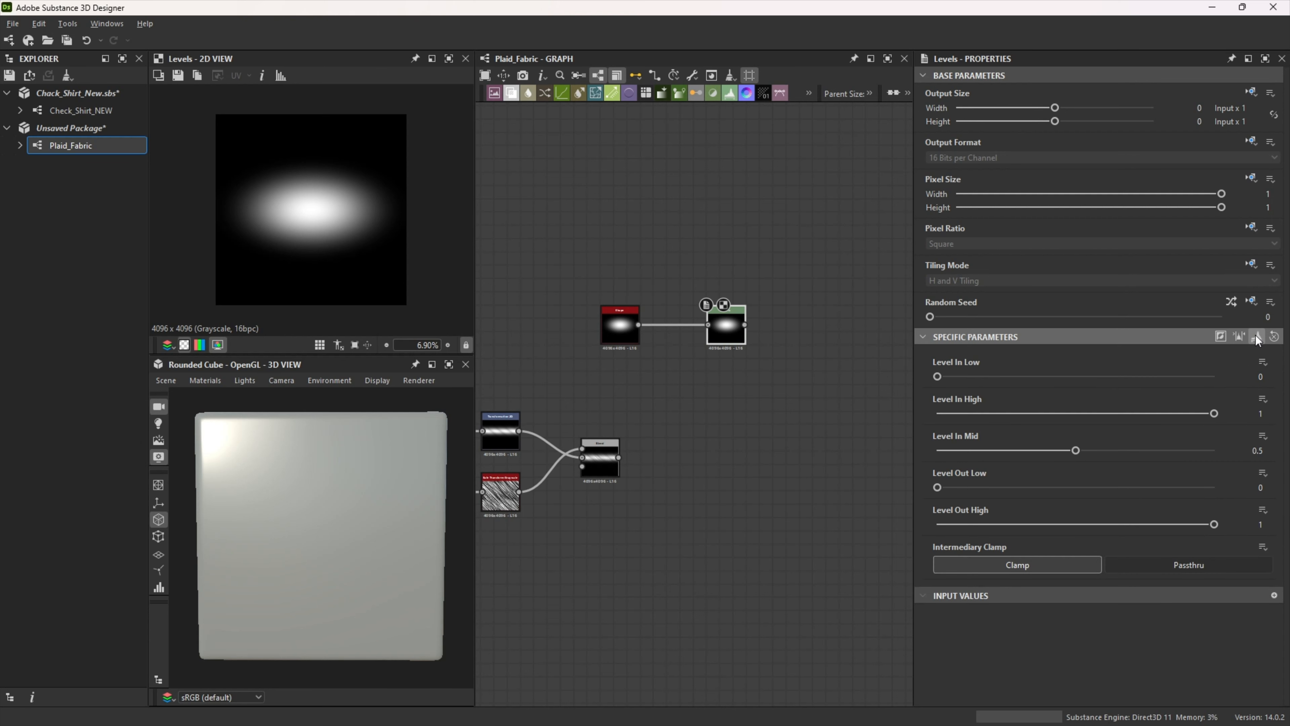
left_click(1260, 376)
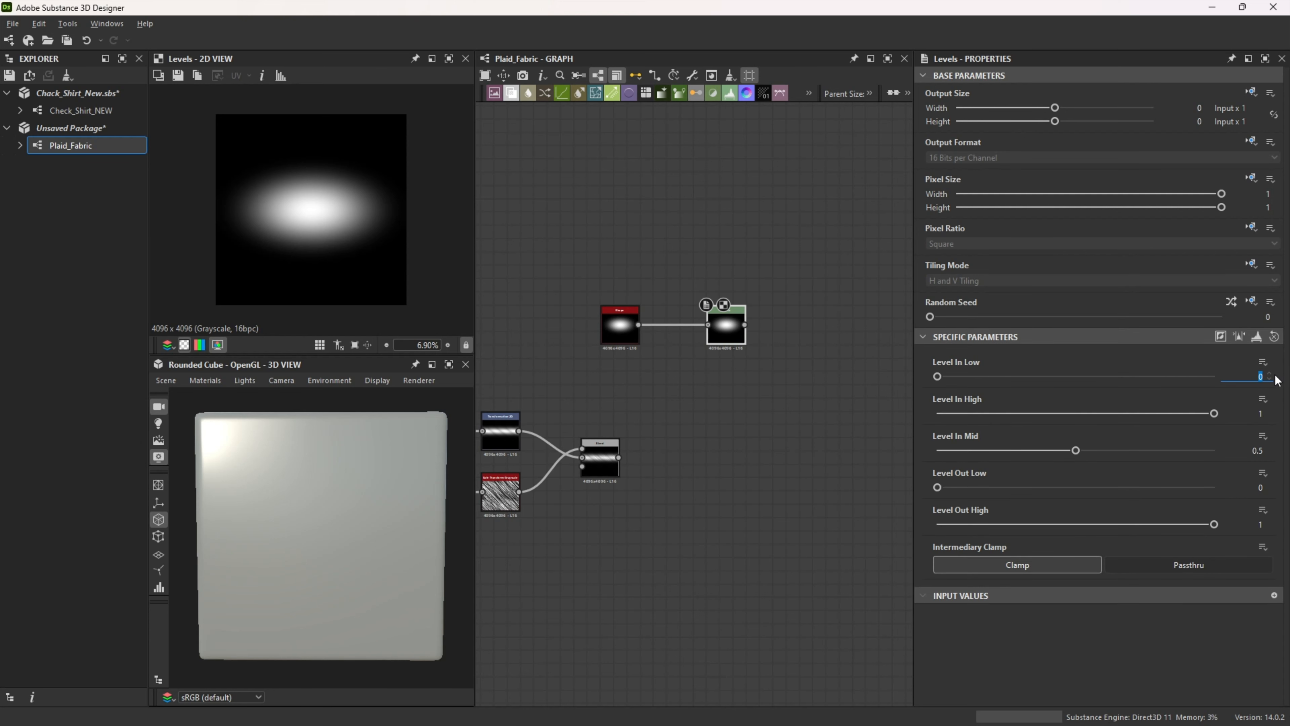
type(".04")
key("Return")
left_click(1253, 450)
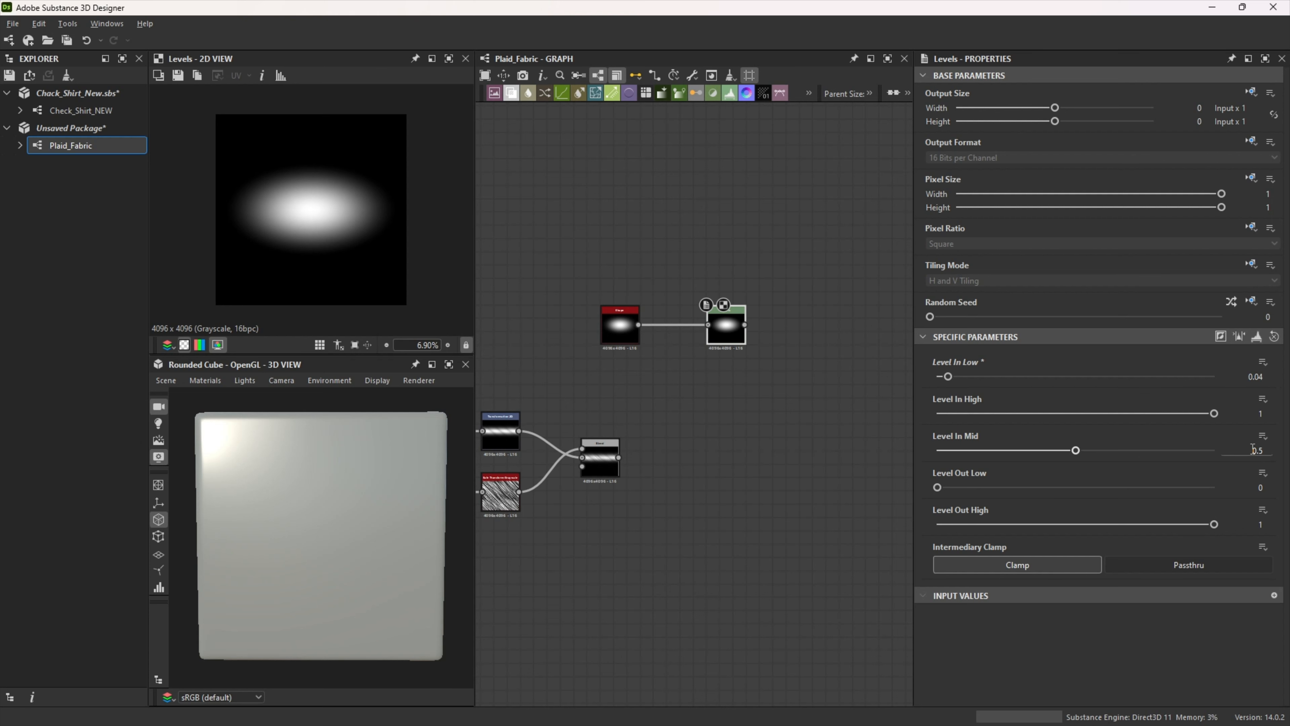
left_click_drag(1253, 449, 1284, 454)
type(".42")
key("Return")
Step: Add a second Blend node fed by the Levels output
left_click_drag(745, 325, 807, 396)
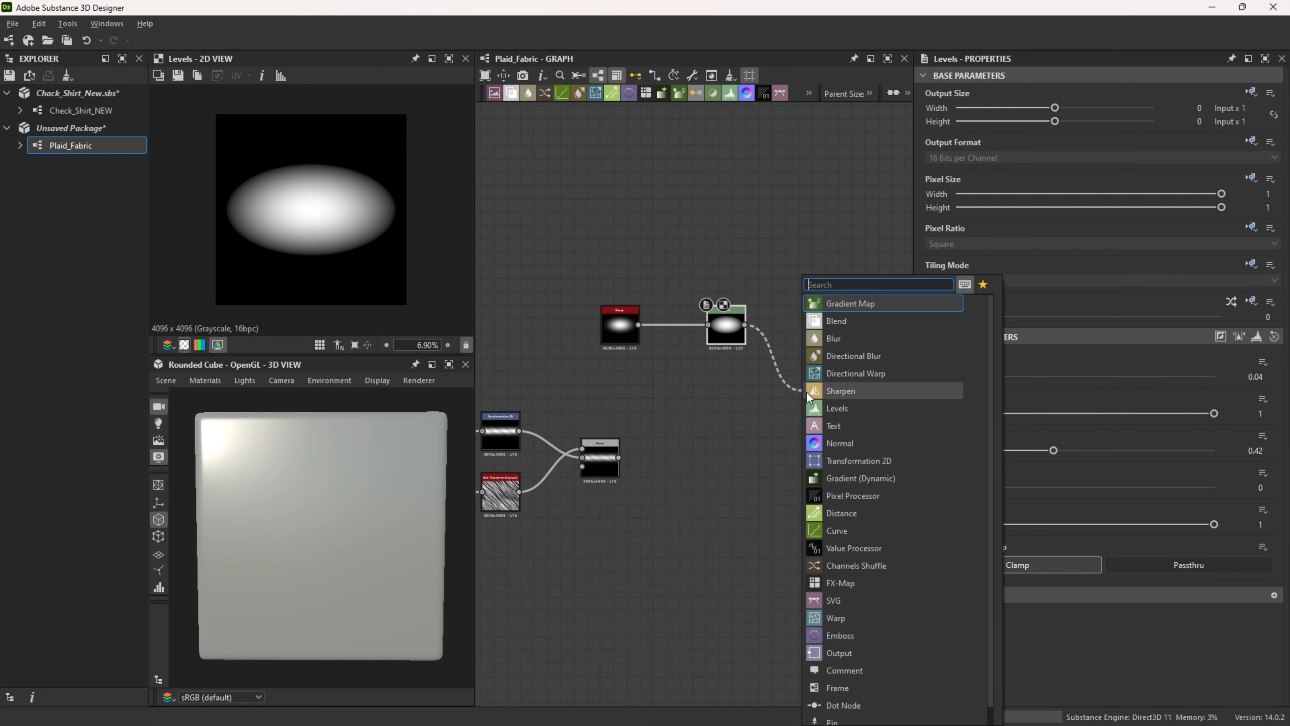
type("Blend")
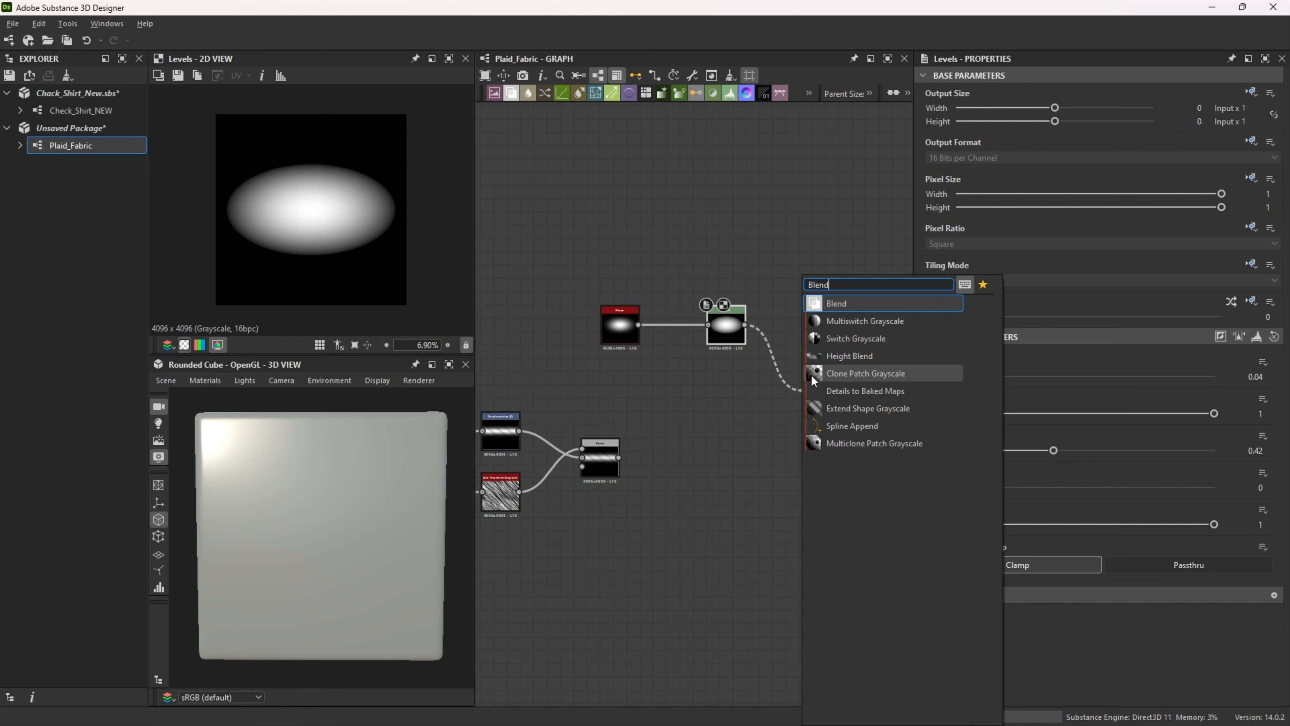
key("Return")
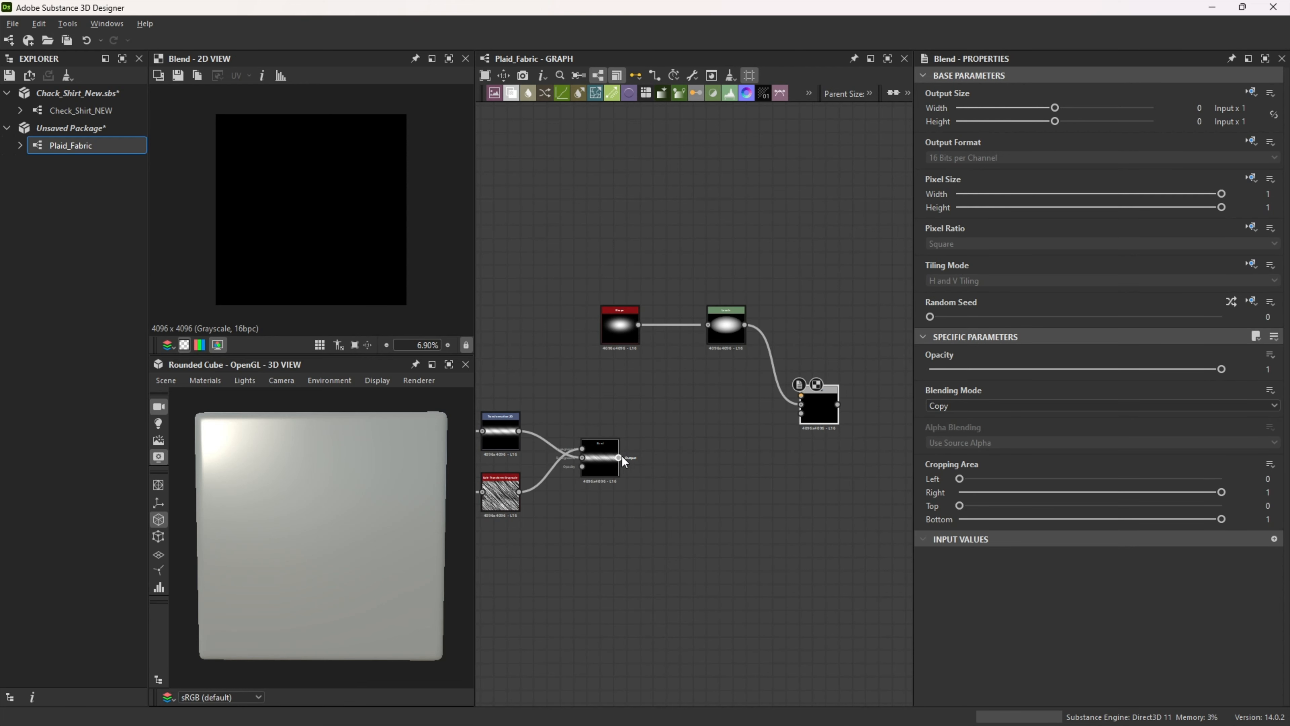
Step: Connect the yarn Blend's output to the new Blend's foreground input and swap its foreground and background connections
left_click_drag(619, 457, 802, 396)
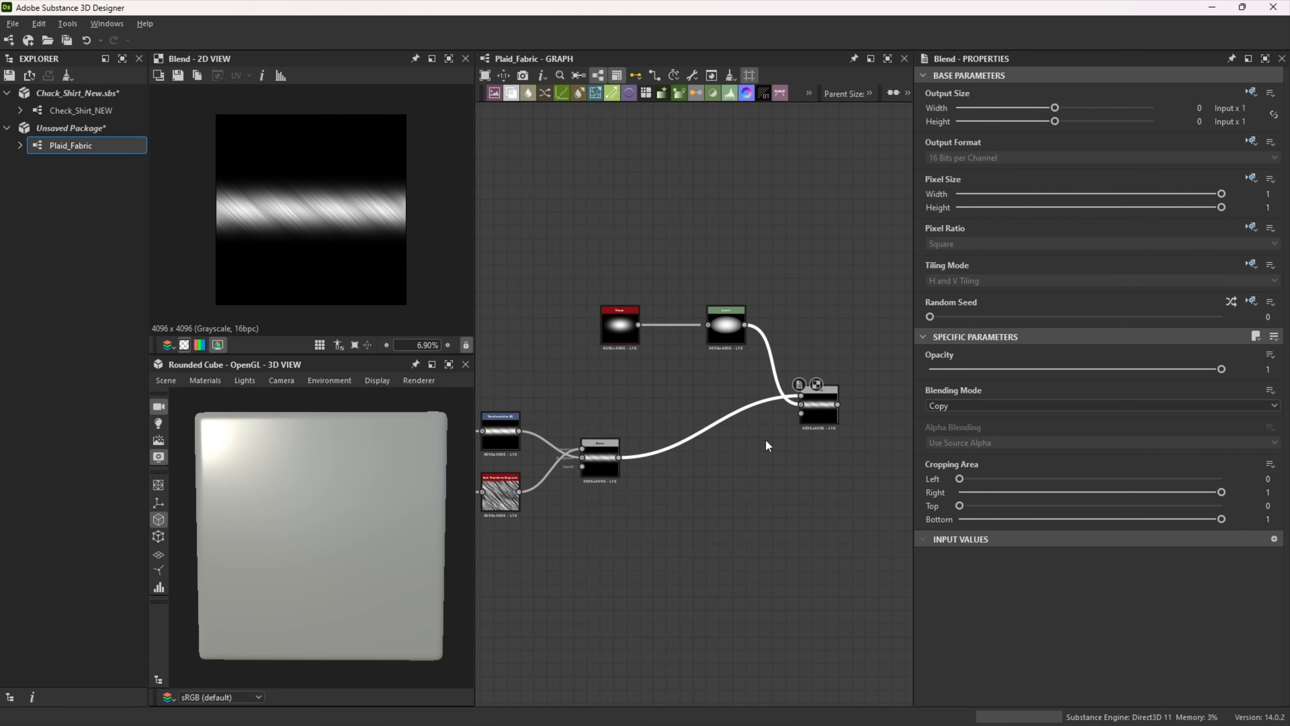
scroll(809, 425, "up", 3)
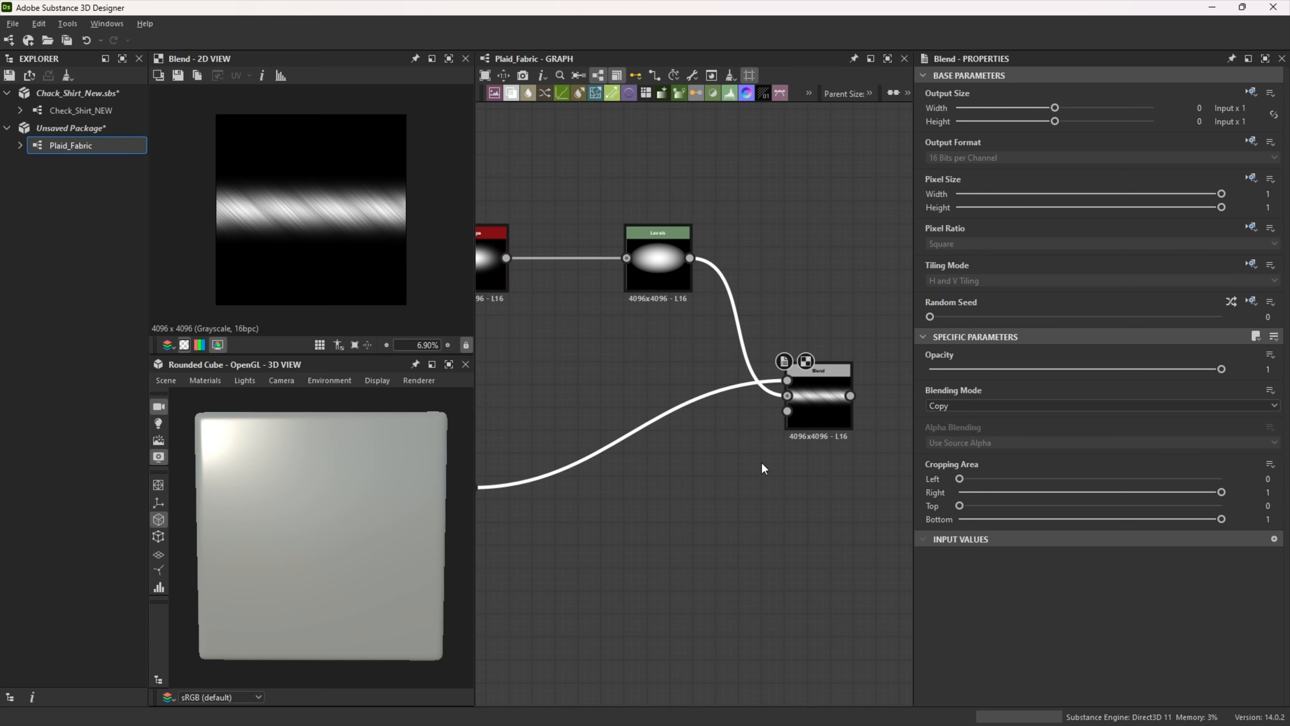
key("x")
middle_click_drag(769, 473, 776, 468)
scroll(757, 472, "down", 2)
Step: Set the new Blend node's blending mode to Multiply
left_click(960, 407)
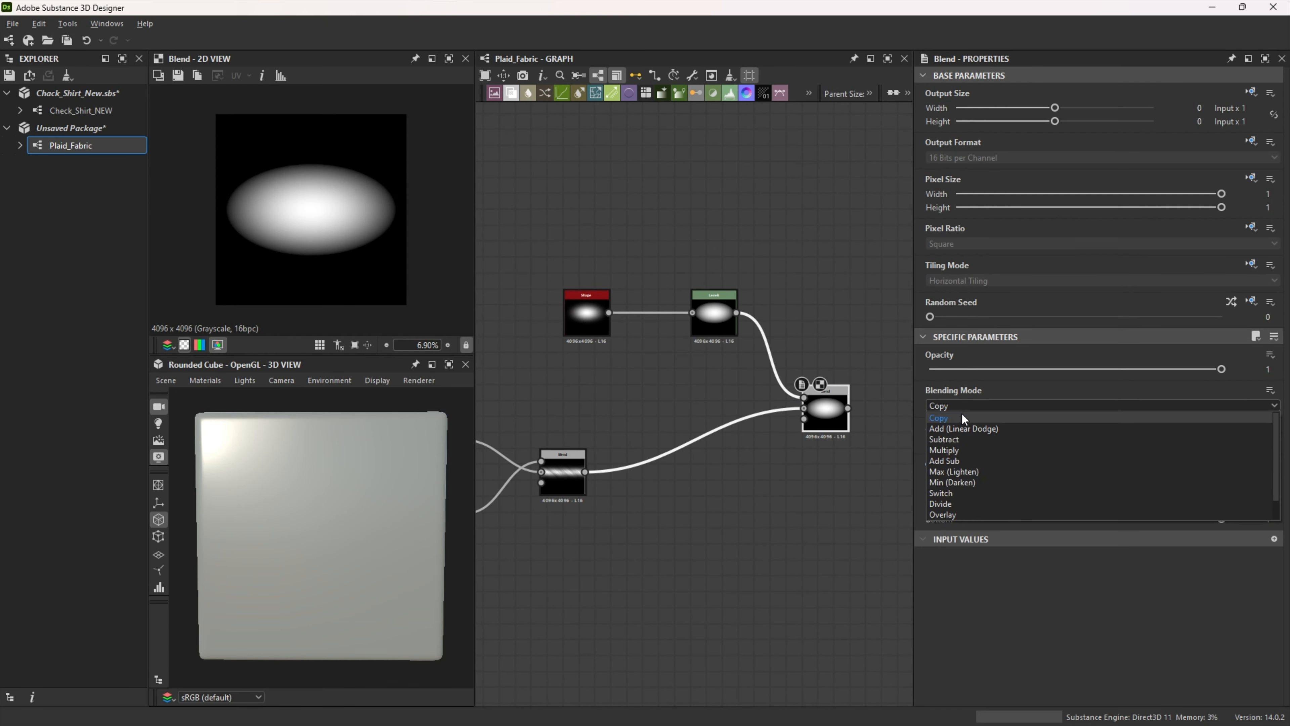
left_click(962, 447)
scroll(790, 492, "down", 1)
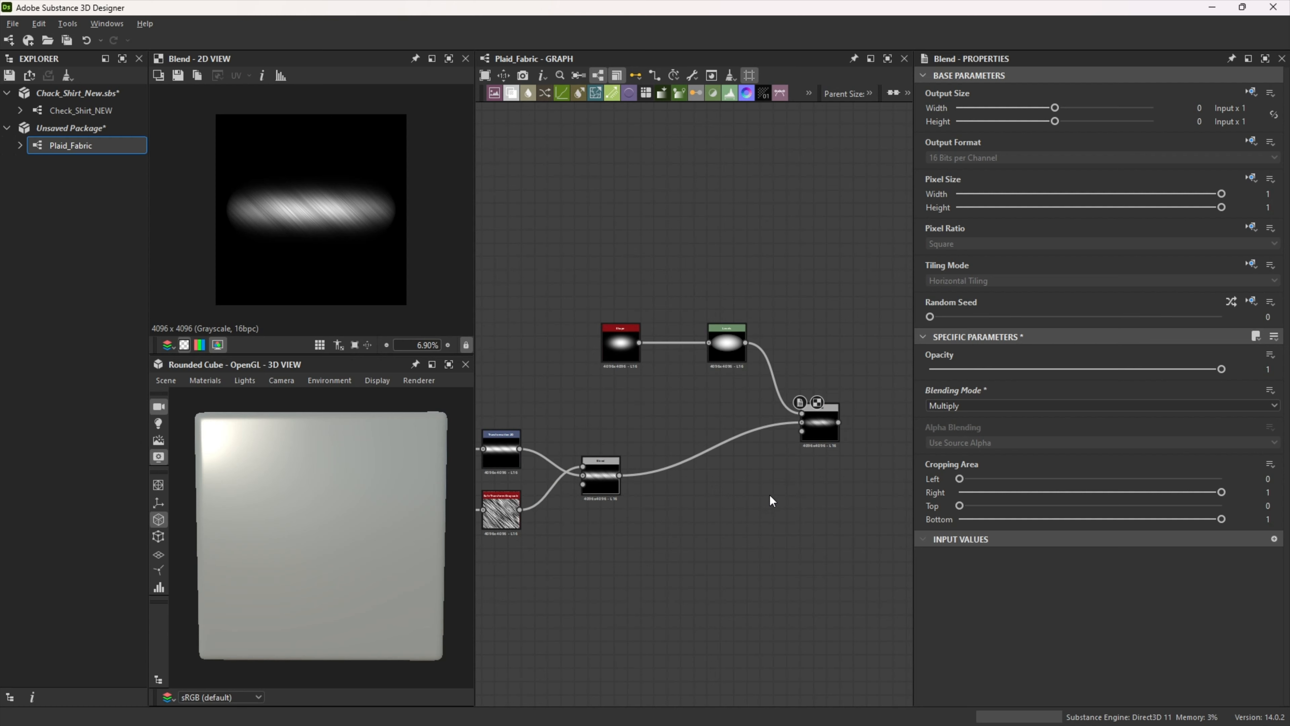
Step: Move the Shape, Levels and Multiply Blend nodes closer to the rest of the yarn nodes to compact the graph
scroll(769, 494, "down", 2)
left_click_drag(724, 363, 627, 378)
left_click_drag(745, 365, 652, 379)
left_click_drag(815, 418, 733, 428)
scroll(650, 408, "up", 3)
middle_click_drag(650, 408, 729, 348)
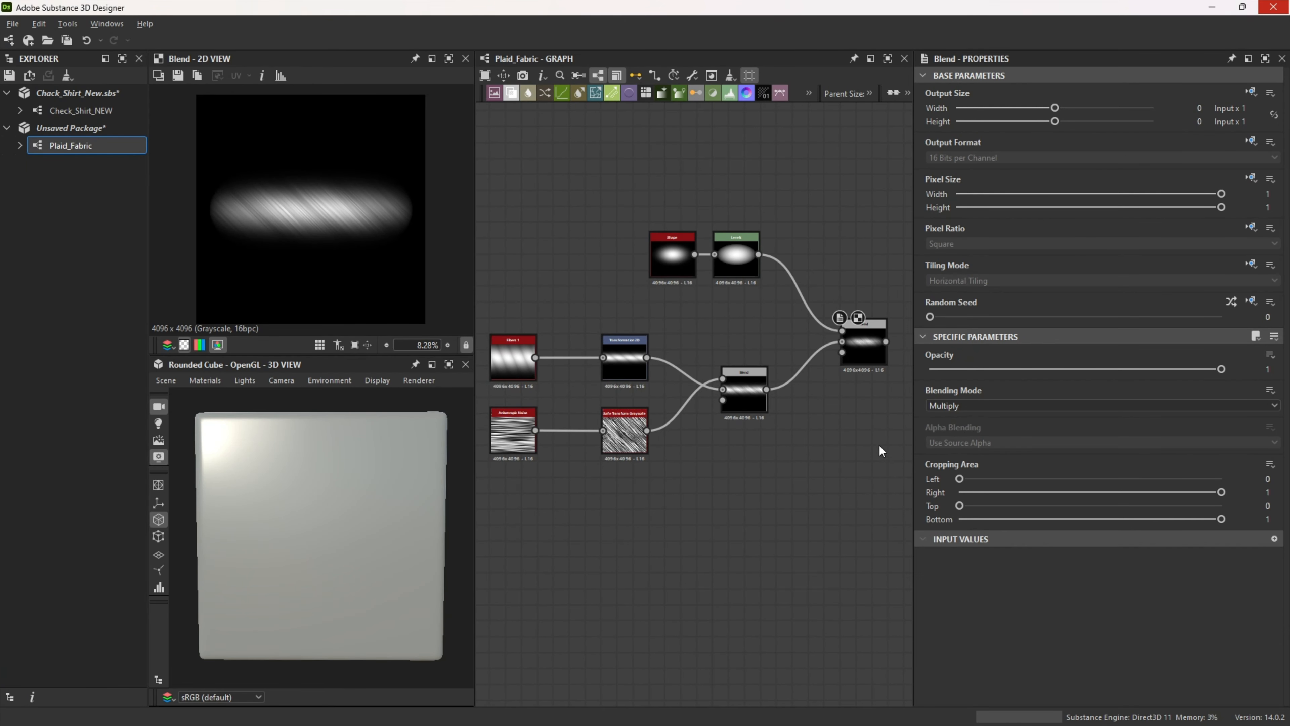
Step: Add a Tile Sampler Grayscale node fed by the Multiply Blend's output
middle_click_drag(882, 434, 647, 481)
scroll(647, 480, "up", 3)
left_click_drag(647, 308, 787, 322)
type("tile sam")
key("Return")
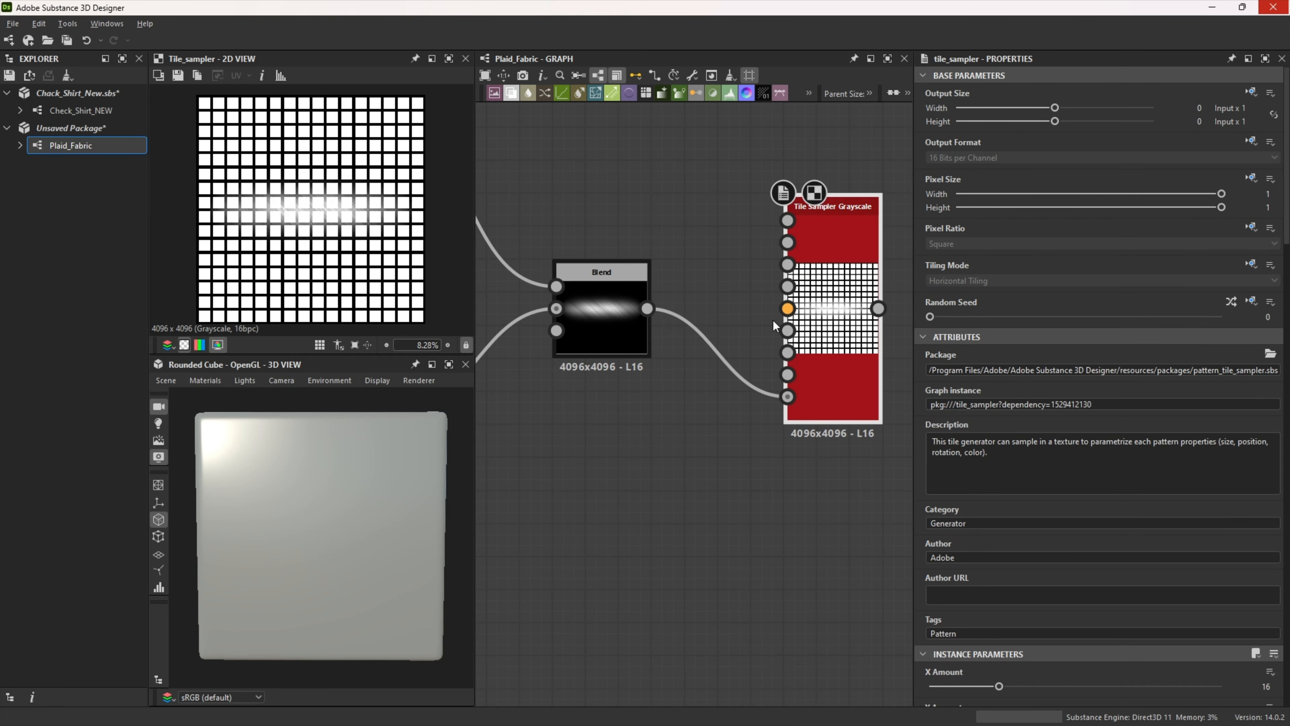
Step: Align the Tile Sampler beside the Blend and move its incoming link from Background Input to Pattern Input 1
scroll(774, 369, "down", 1)
middle_click_drag(755, 461, 680, 495)
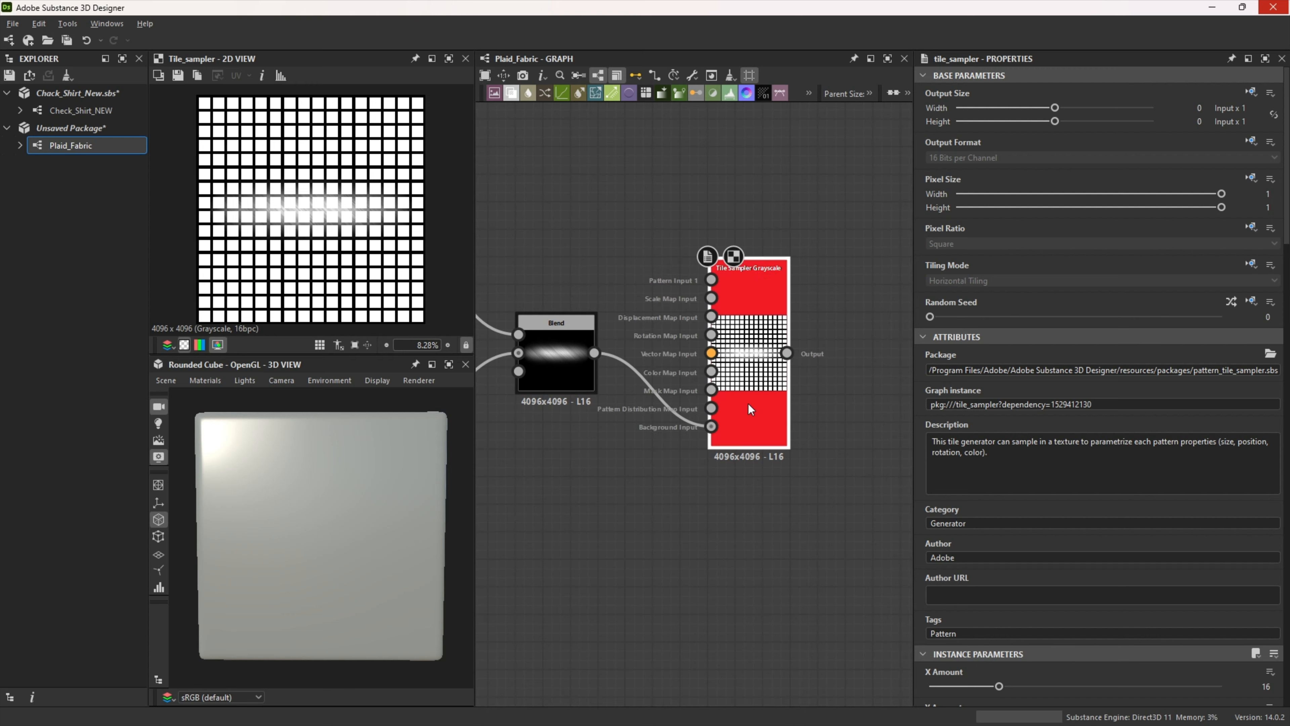
left_click_drag(745, 403, 746, 416)
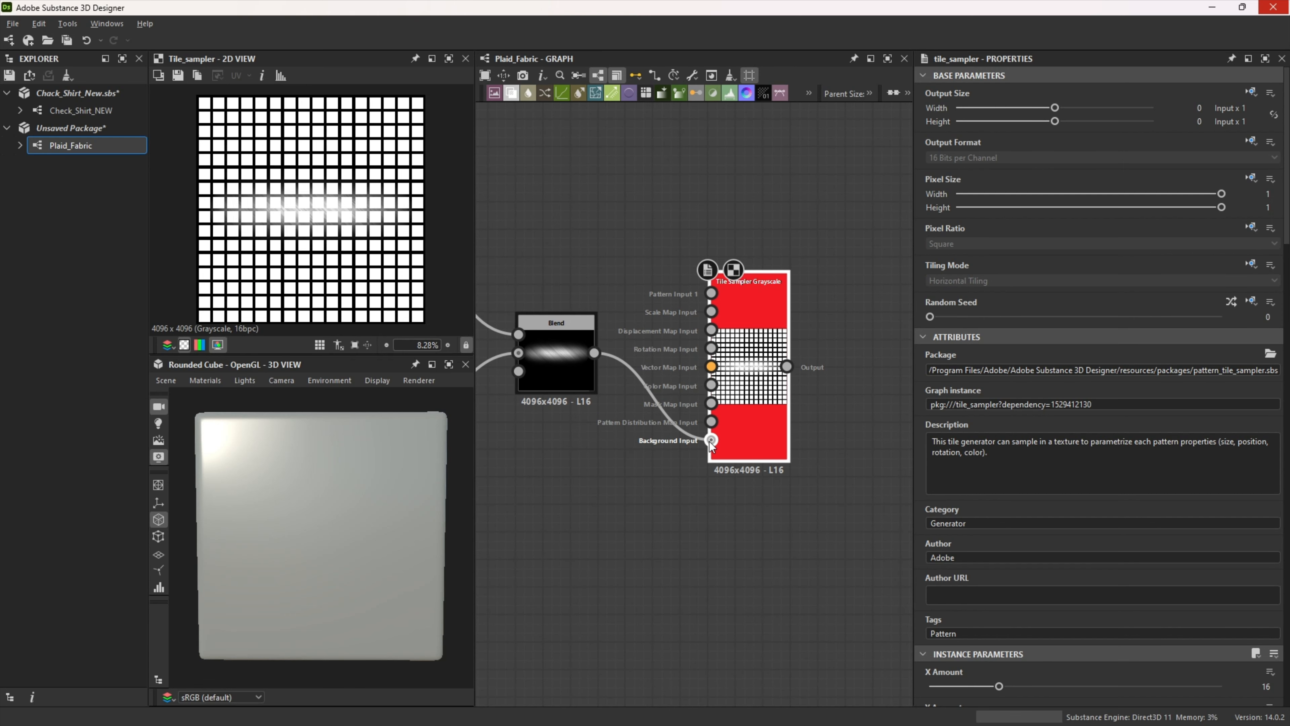
left_click_drag(711, 440, 711, 293)
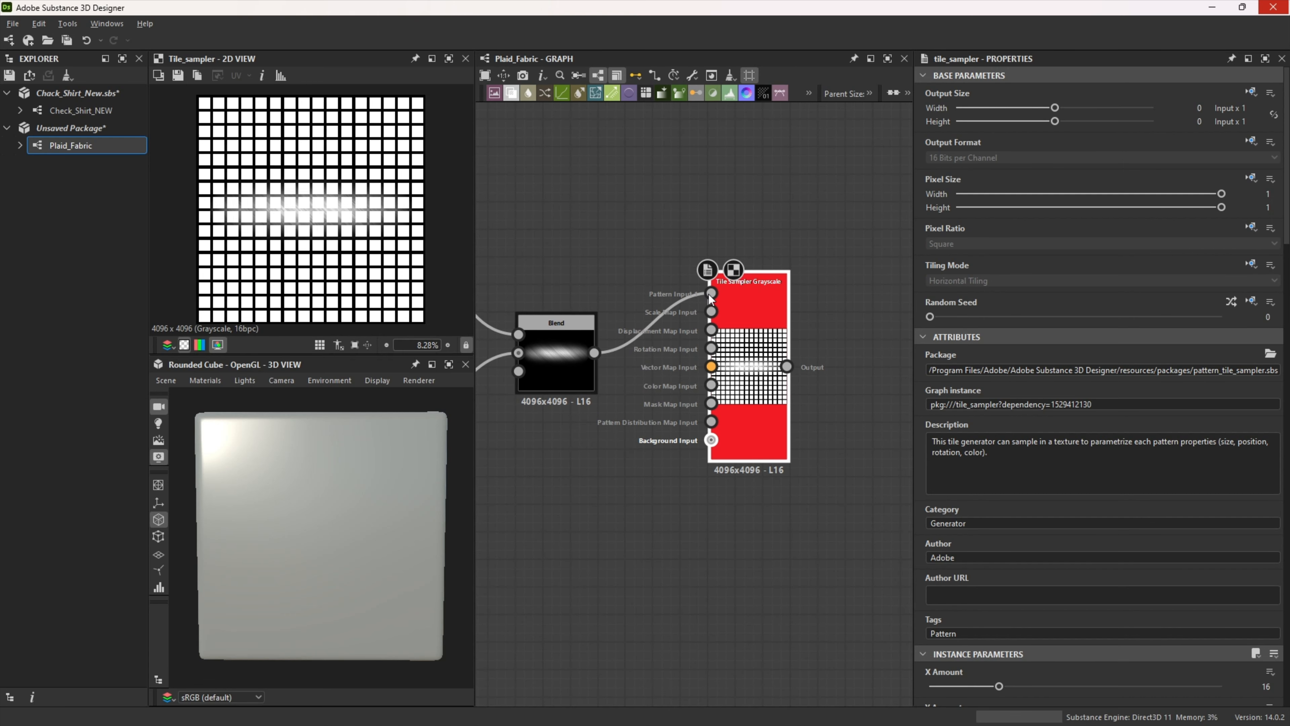
Step: Set the Tile Sampler's pattern to Pattern Input and collapse the Pattern parameter group
scroll(1092, 460, "down", 6)
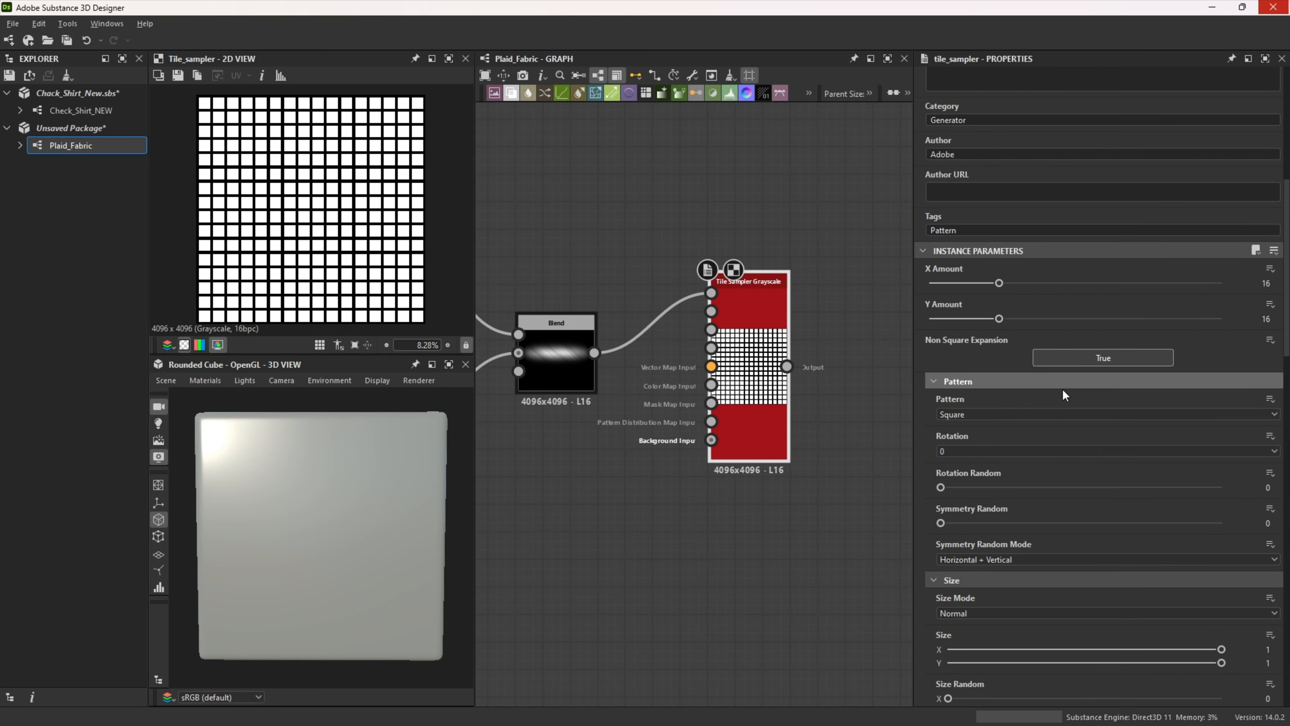
left_click(981, 414)
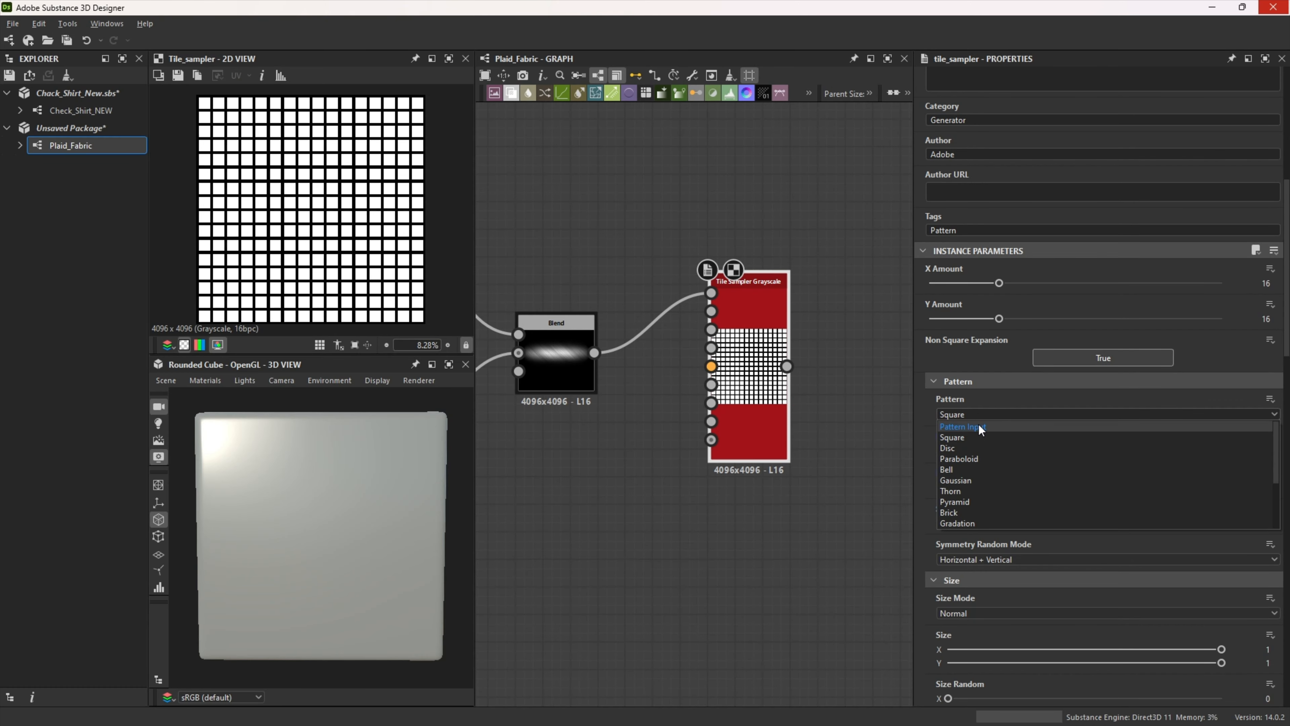
left_click(981, 428)
left_click(960, 381)
Step: Set the Tile Sampler's X Amount and Y Amount to 150
left_click(1265, 284)
type("150")
key("Tab")
type("150")
key("Return")
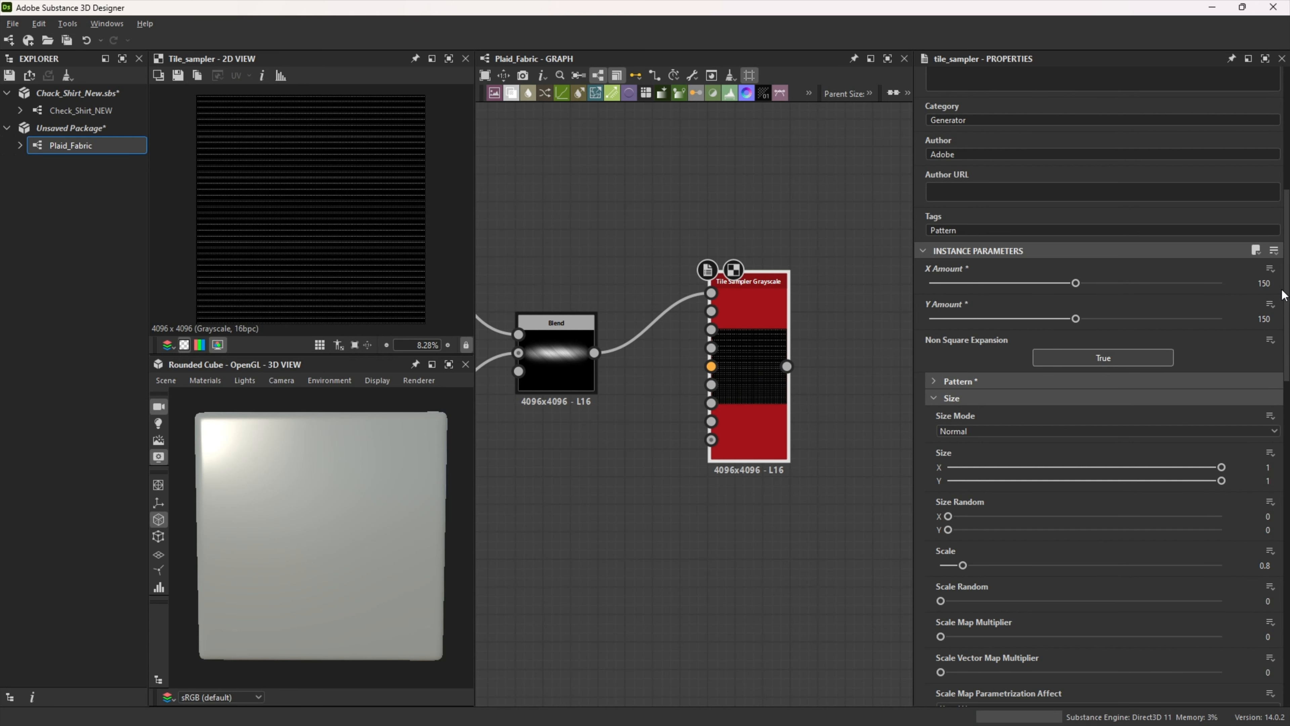
Step: Set the Tile Sampler's Size Random Y to 0.1 and Scale to 5, and collapse the Size group
scroll(945, 417, "down", 2)
left_click(1269, 449)
type("0.1")
key("Return")
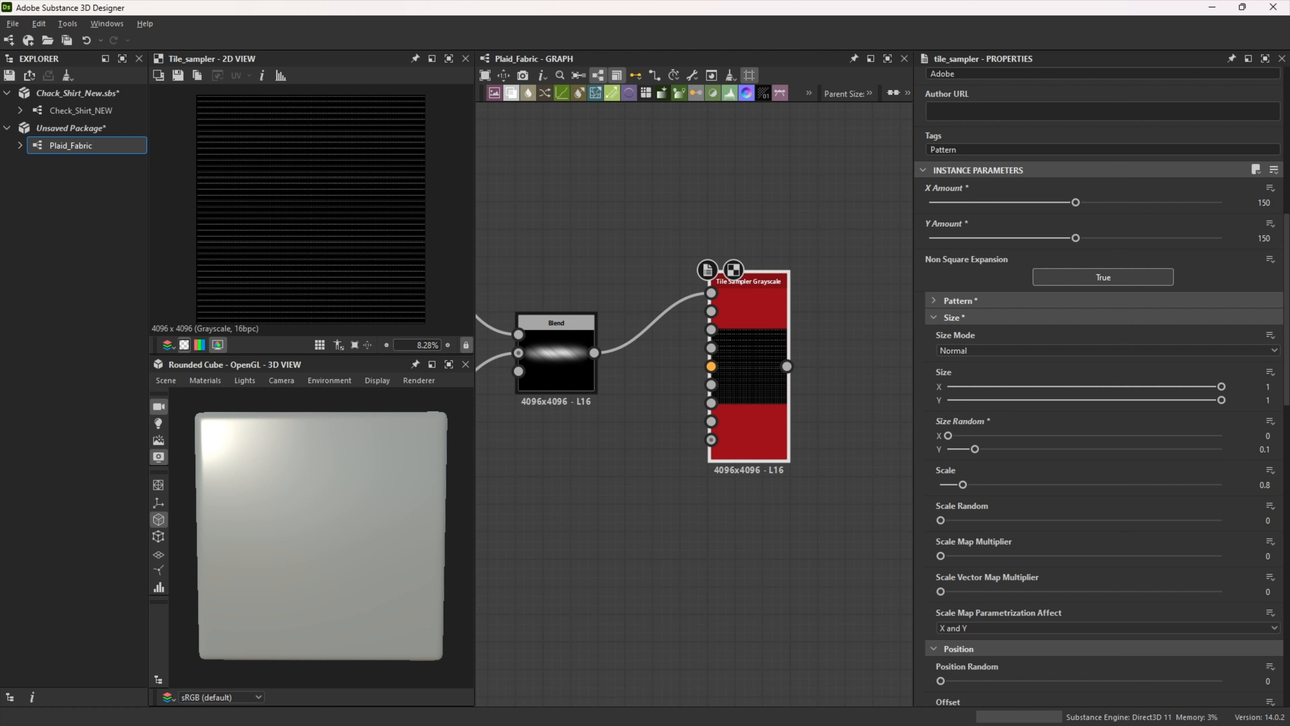
left_click(1265, 484)
type("5")
key("Return")
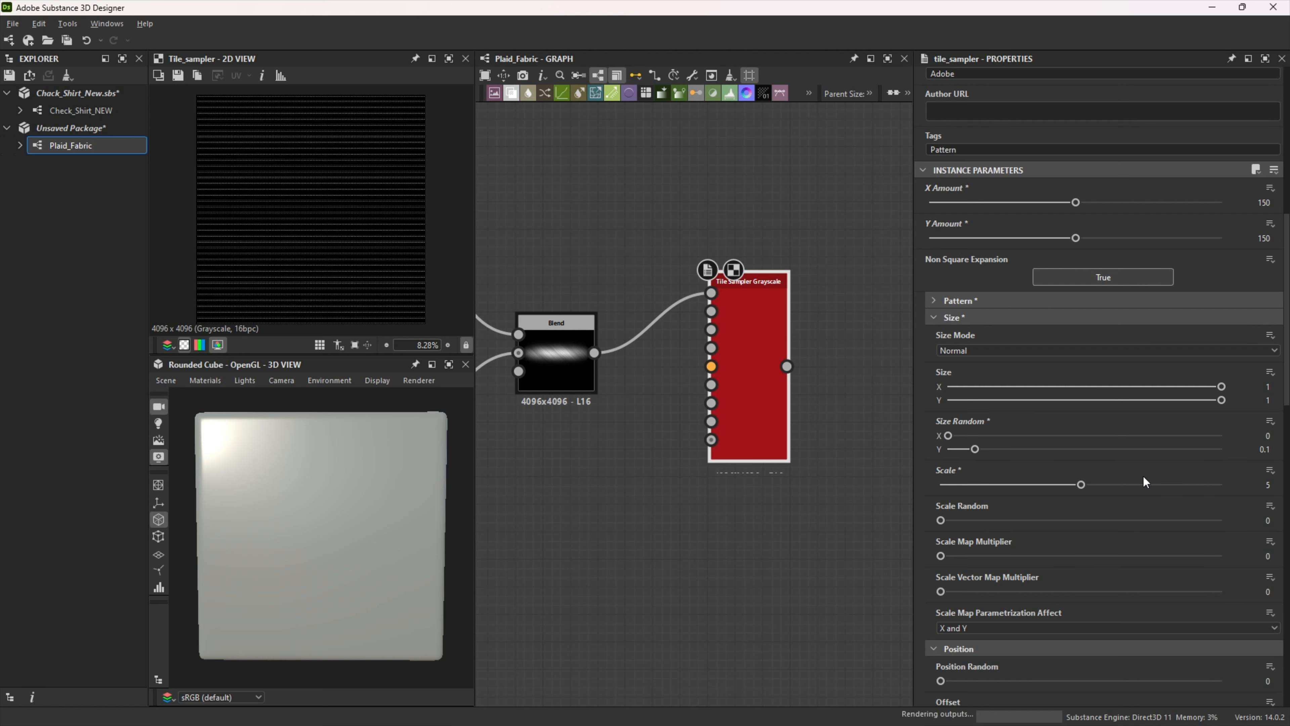
left_click(934, 318)
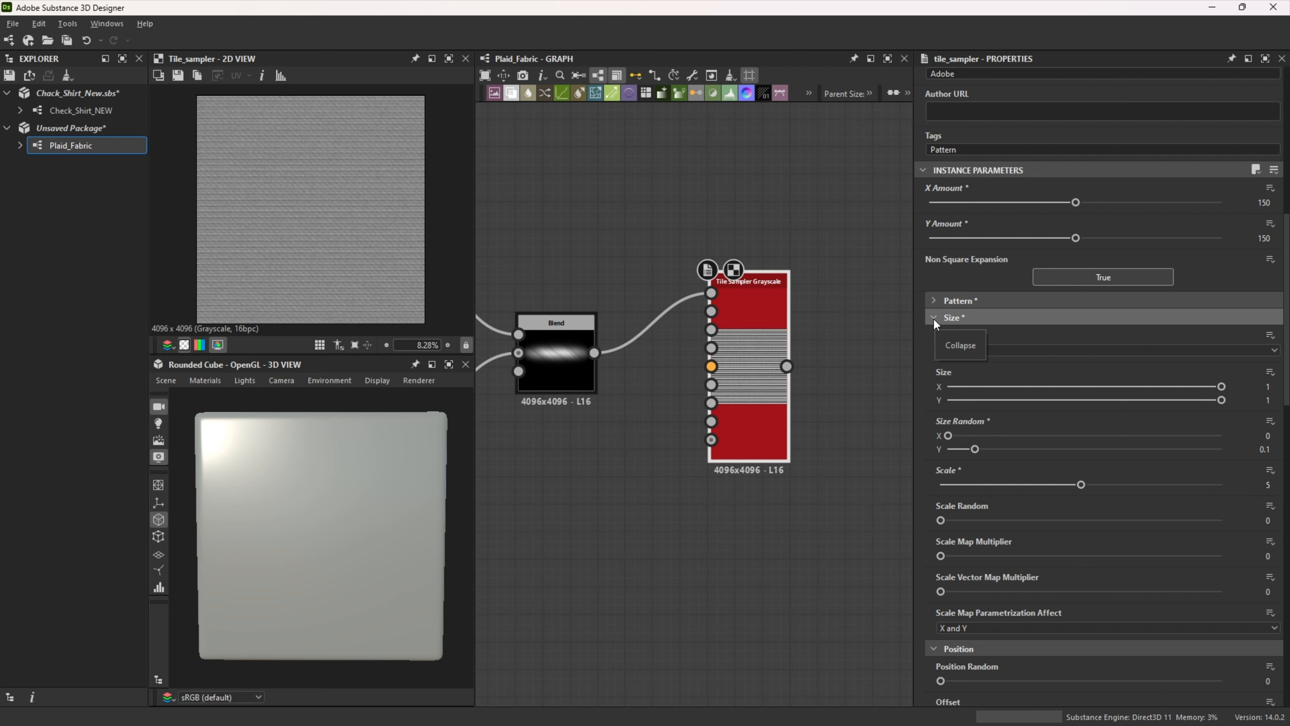
Step: Set the Tile Sampler's position Offset to 0.5 and collapse the Position group
scroll(961, 398, "down", 1)
left_click(1267, 362)
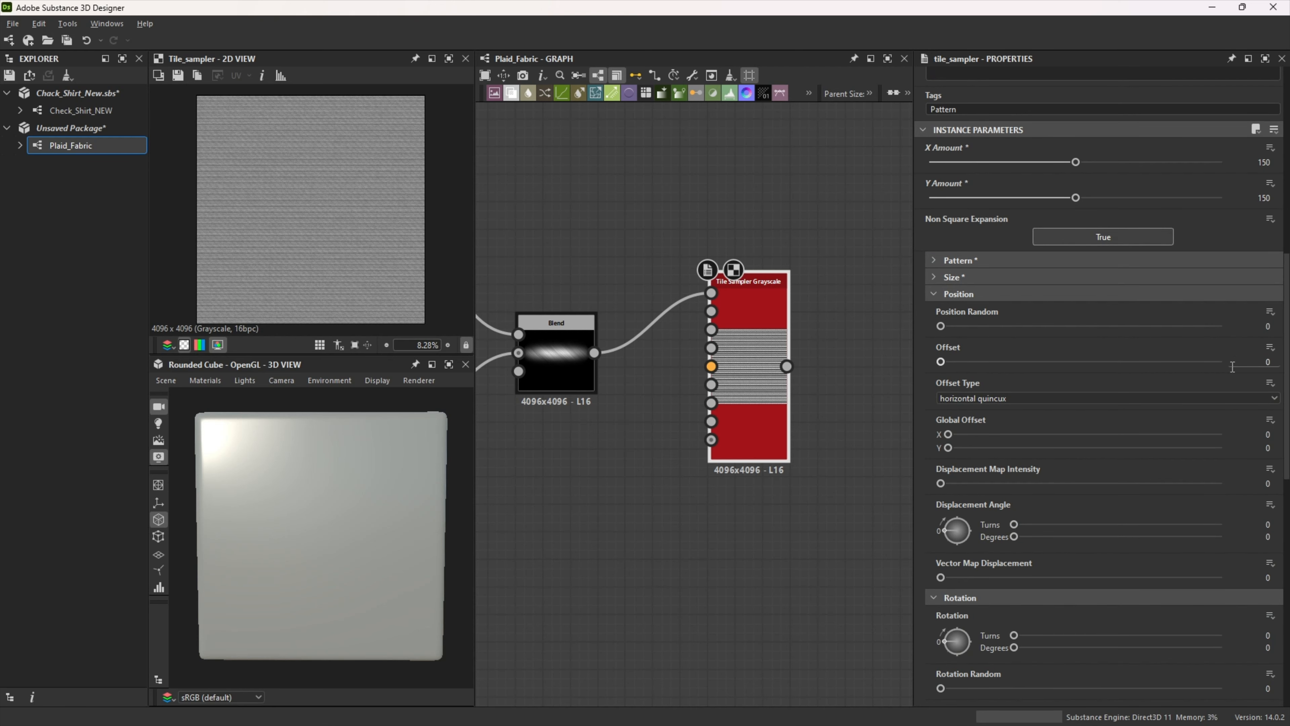
type("0.5")
key("Return")
left_click(940, 293)
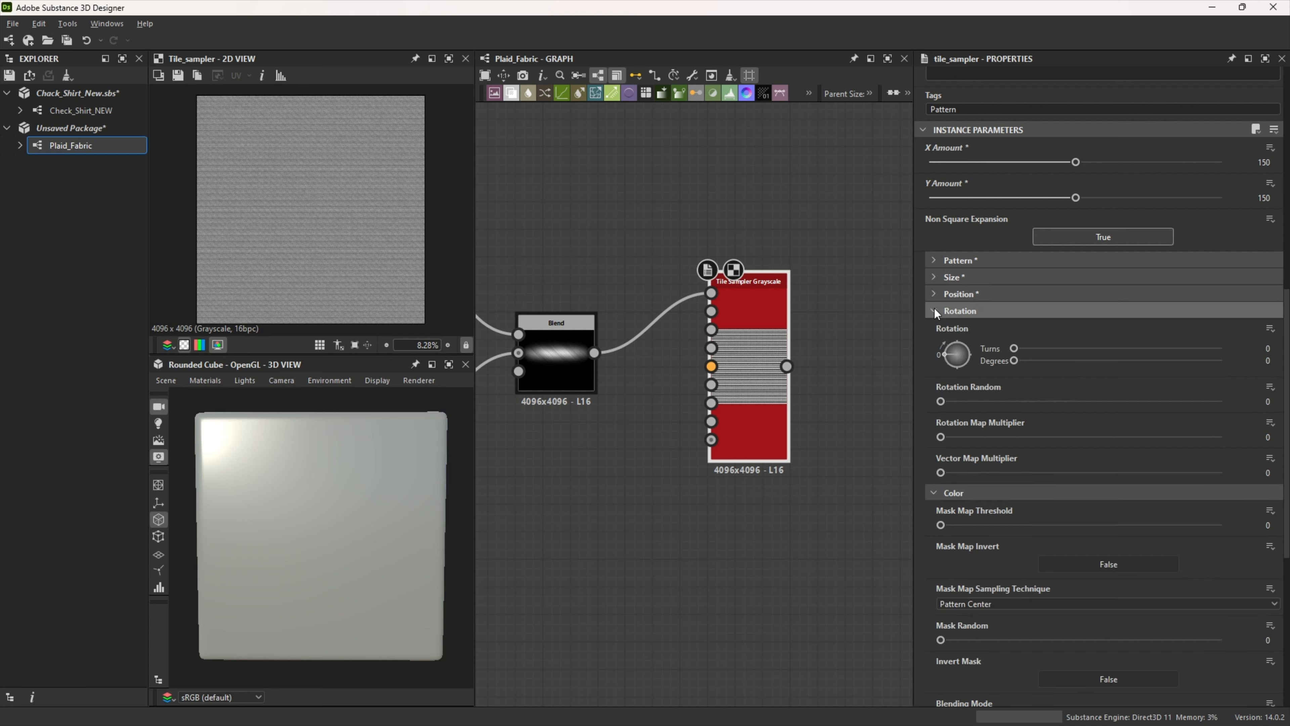
Step: Set the Tile Sampler's Rotation Random to 0.02 and collapse the Rotation group
left_click(1268, 402)
type("0.02")
key("Return")
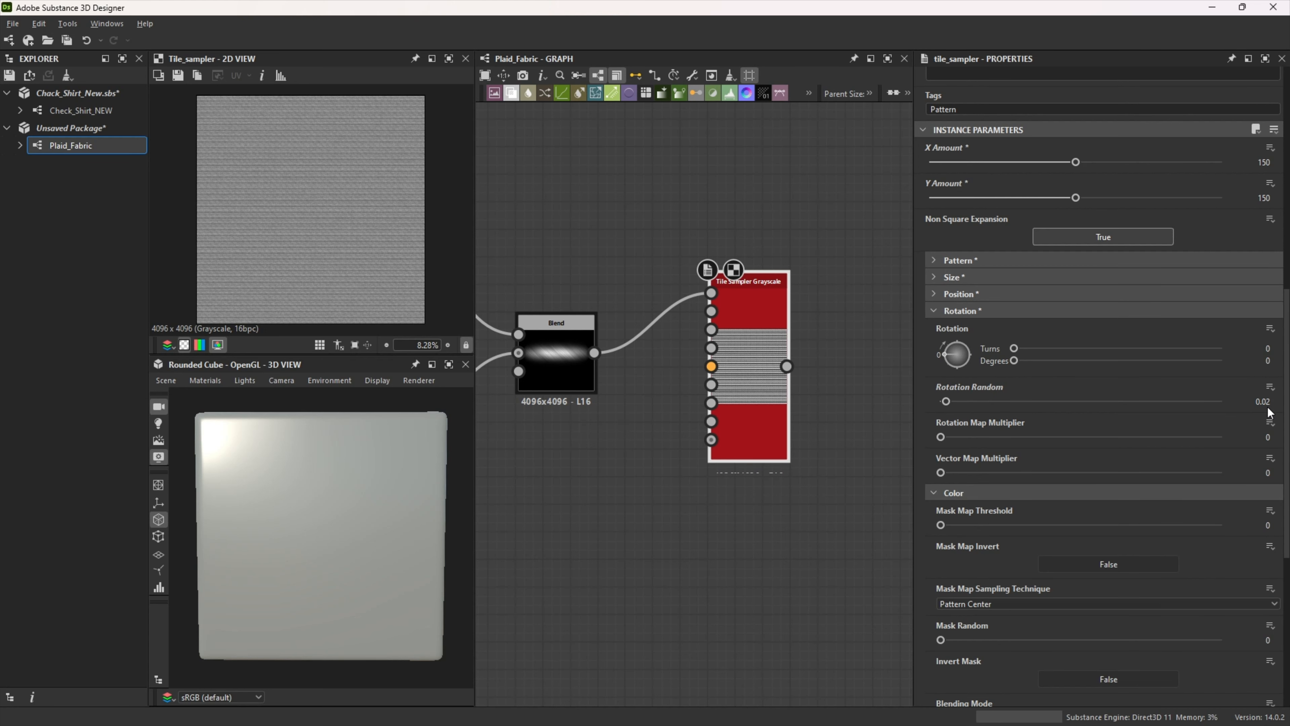
left_click(970, 311)
Step: Set the Tile Sampler's Color to 0.8, Color Random to 0.2 and Color Parametrization Multiplier to 0.1
scroll(989, 351, "down", 3)
left_click(1270, 491)
type("0.8")
key("Return")
left_click(1268, 532)
type("0.2")
key("Return")
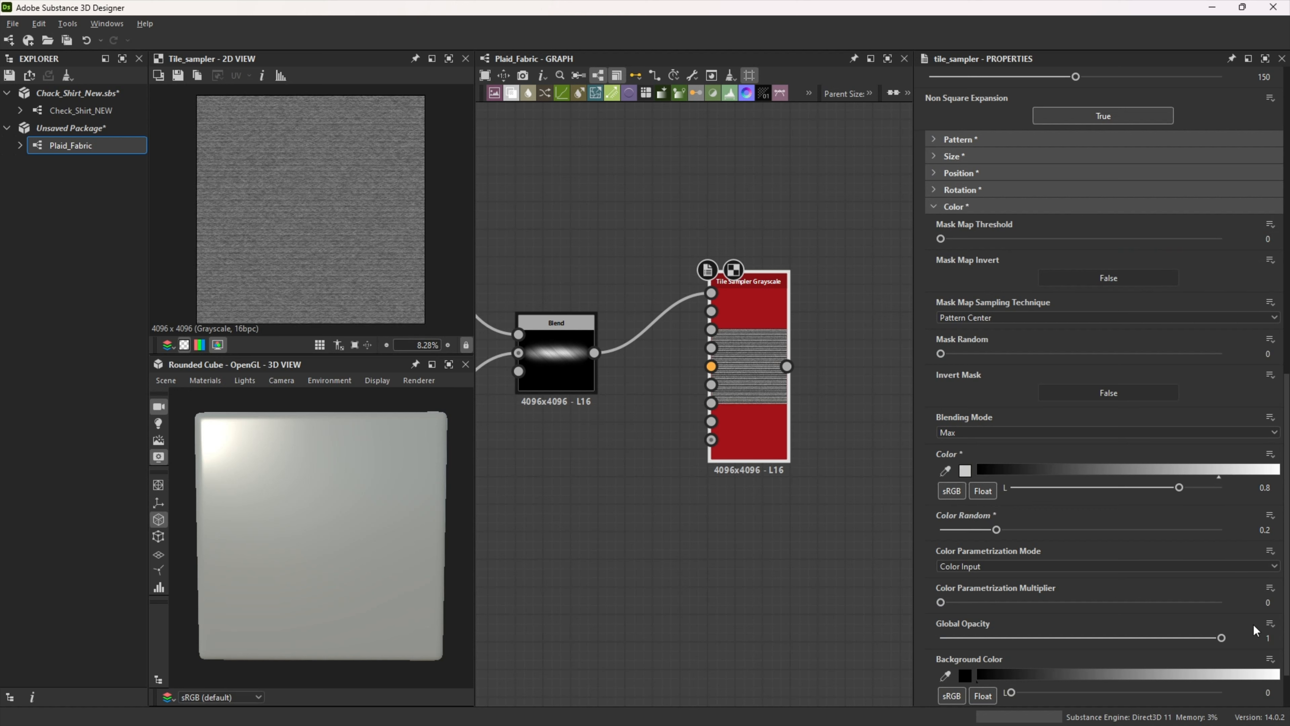
left_click(1273, 603)
type("0.1")
key("Return")
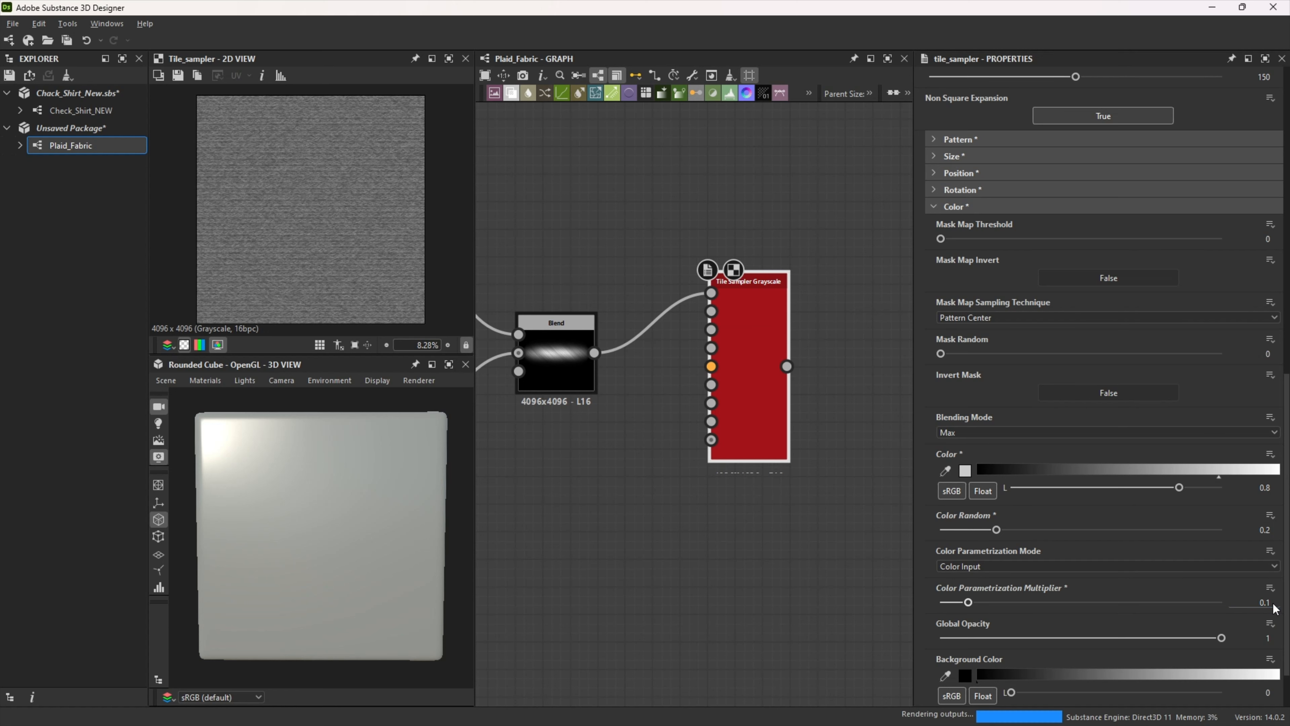
Step: Add a Transformation 2D node fed by the Tile Sampler's output
scroll(749, 506, "down", 2)
middle_click_drag(748, 507, 572, 511)
left_click_drag(598, 393, 707, 392)
type("trans")
left_click(750, 304)
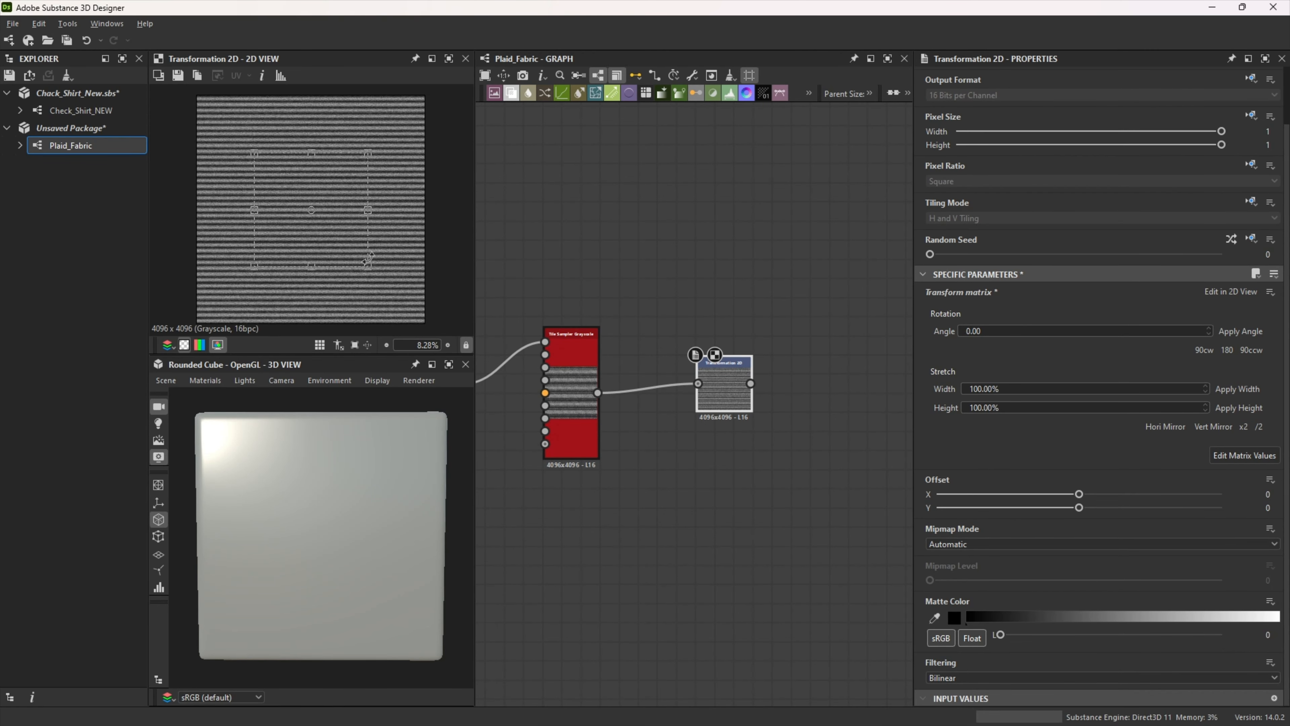
Step: Examine the tiled yarn rows of the Transformation 2D output in the 2D view, both close up and as a whole
scroll(317, 237, "up", 10)
scroll(319, 237, "down", 10)
scroll(318, 237, "up", 14)
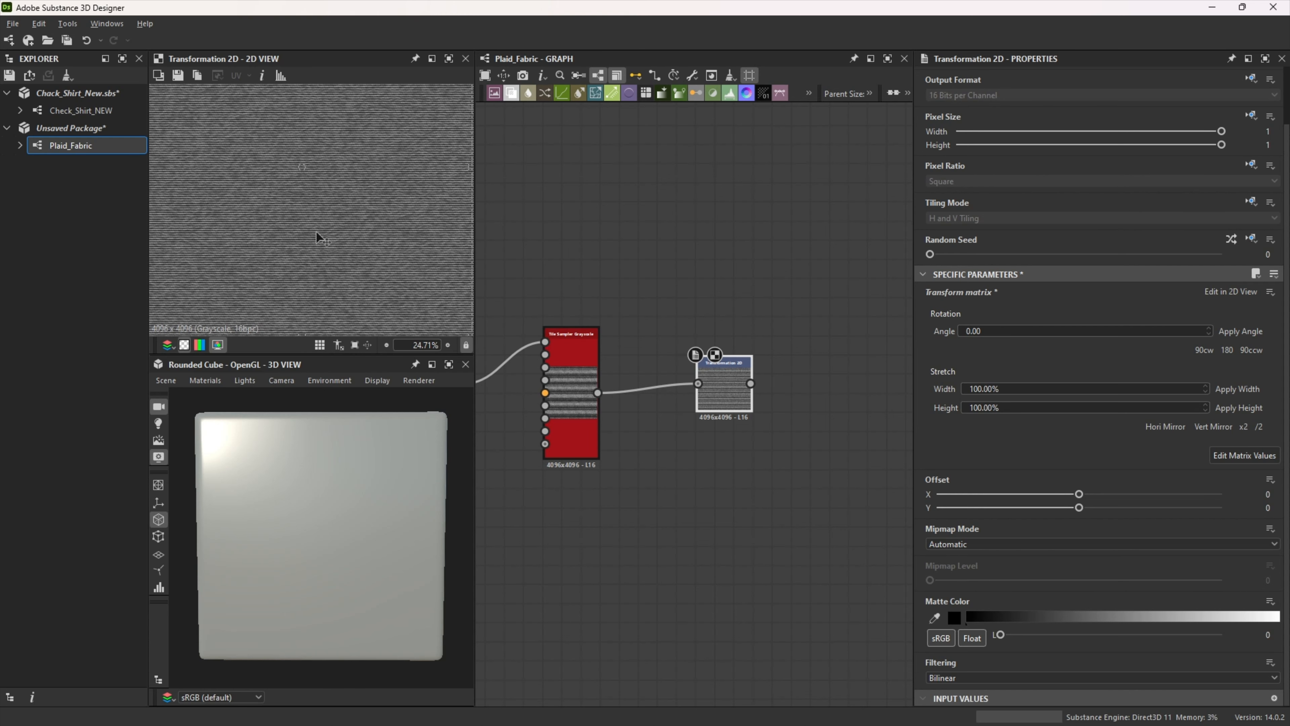
scroll(319, 237, "down", 14)
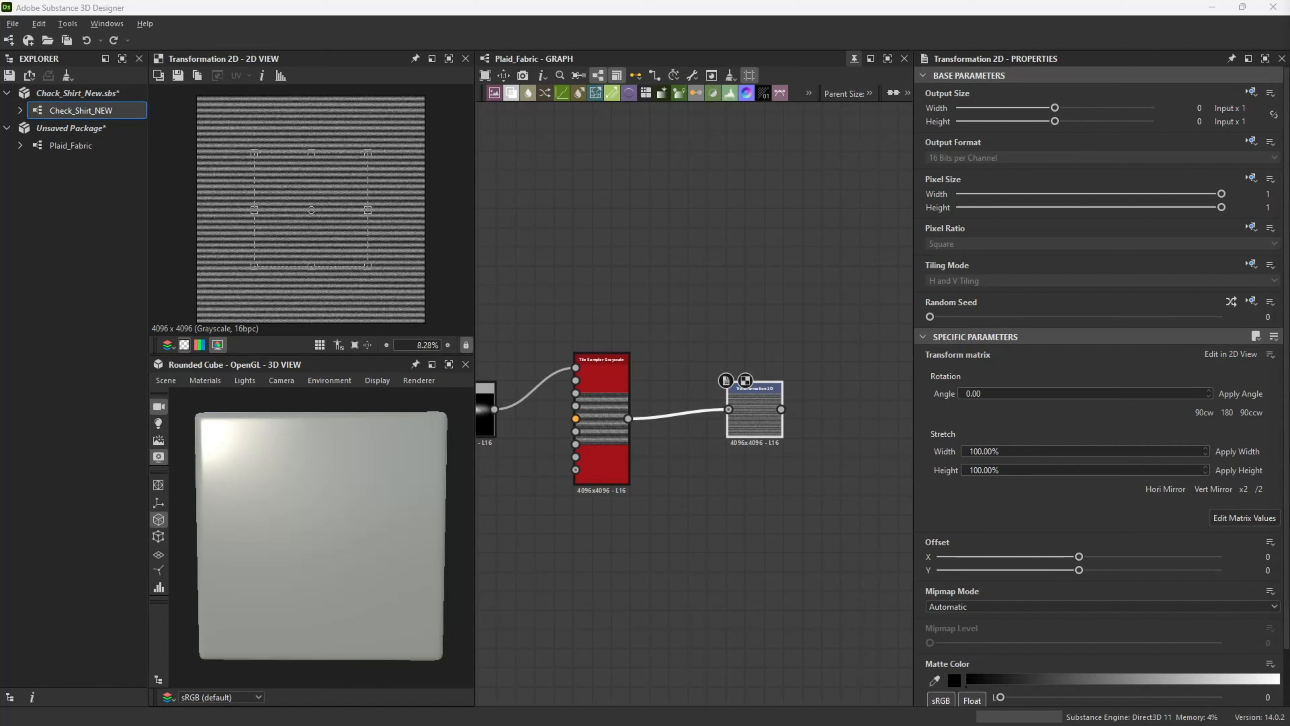
left_click(756, 479)
scroll(779, 478, "up", 5)
scroll(781, 483, "down", 5)
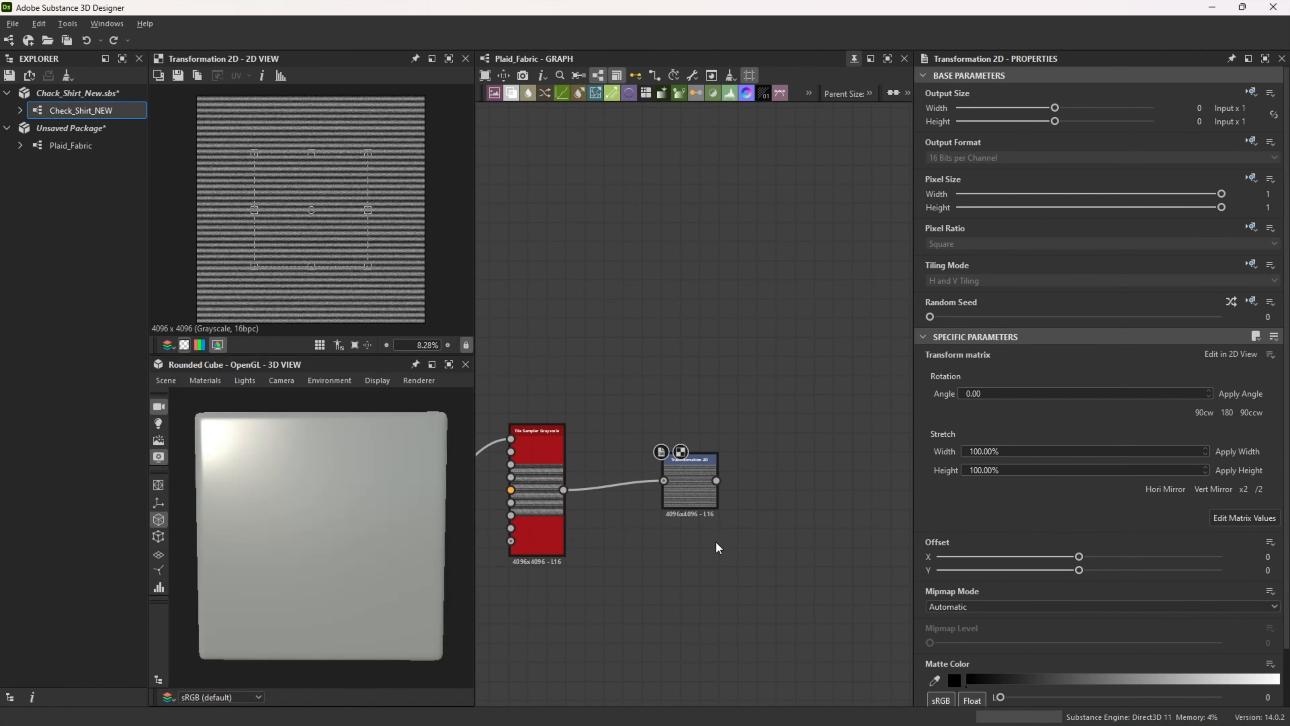
scroll(305, 216, "up", 5)
scroll(305, 216, "up", 4)
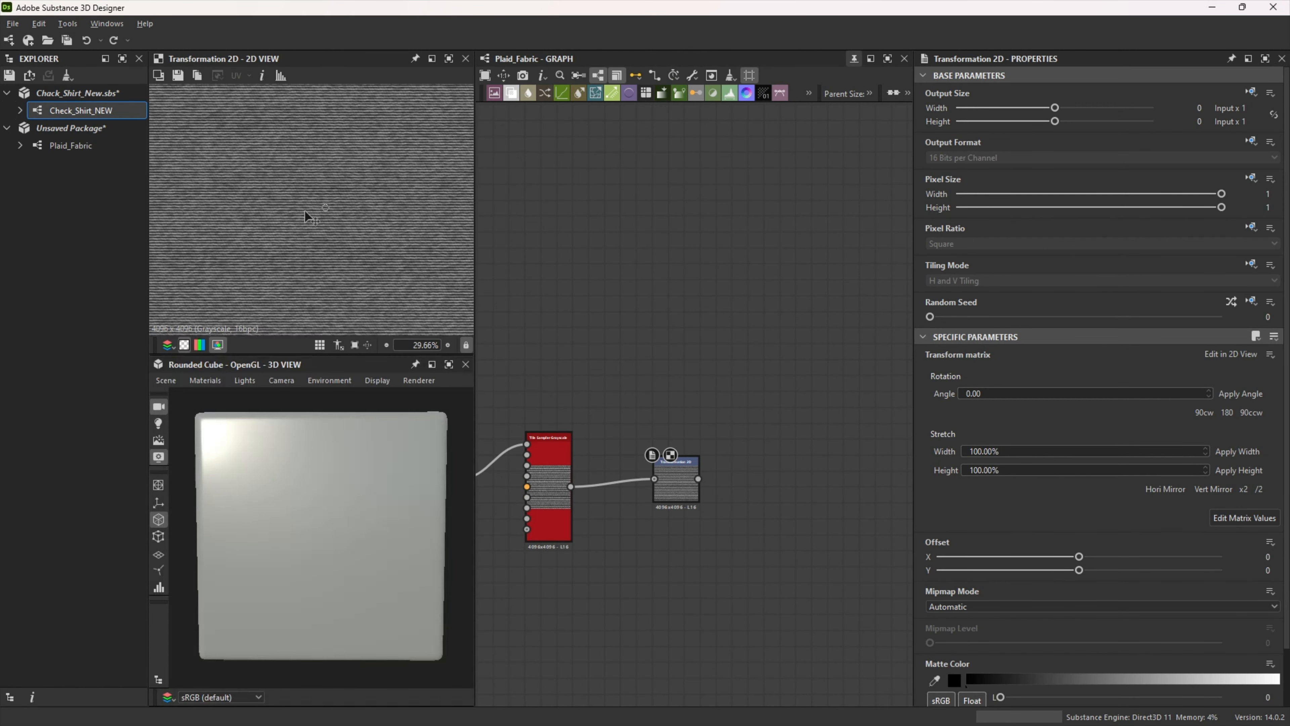
key("space")
type("gradient")
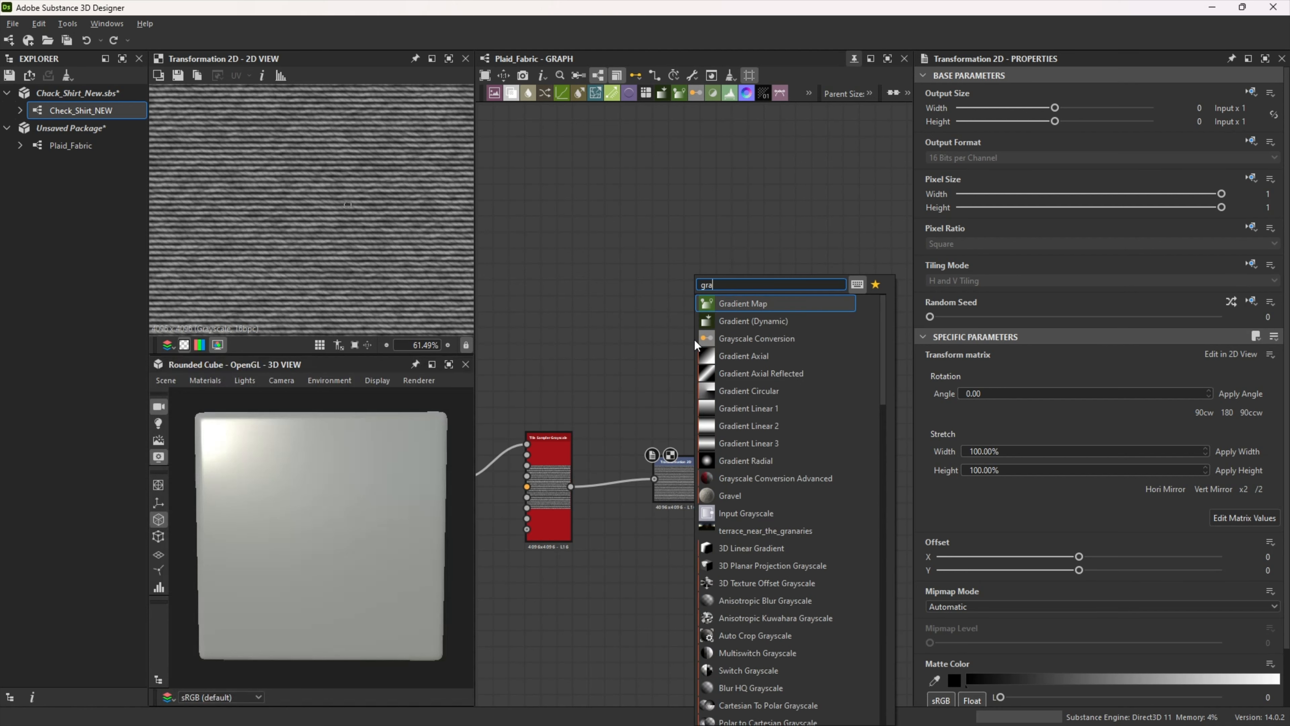
key("Return")
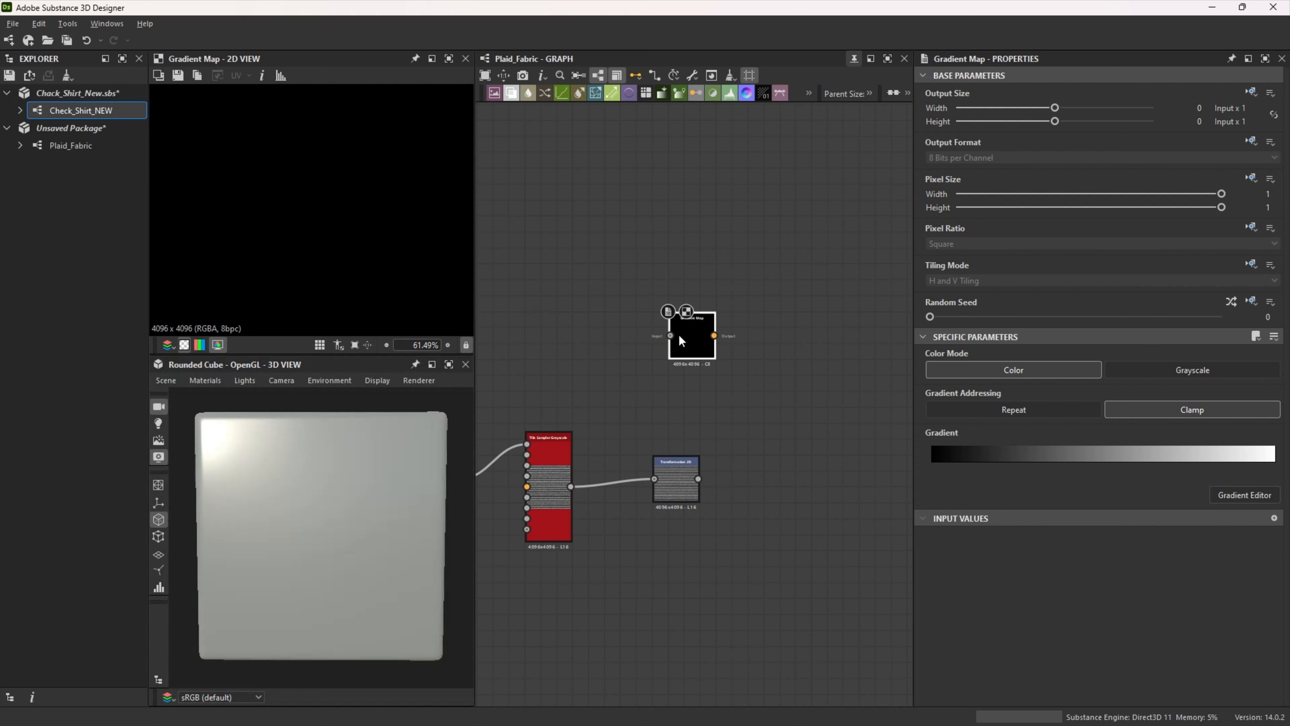
key("Delete")
Step: Add two Uniform Color nodes stacked above the Transformation 2D node
key("space")
type("un")
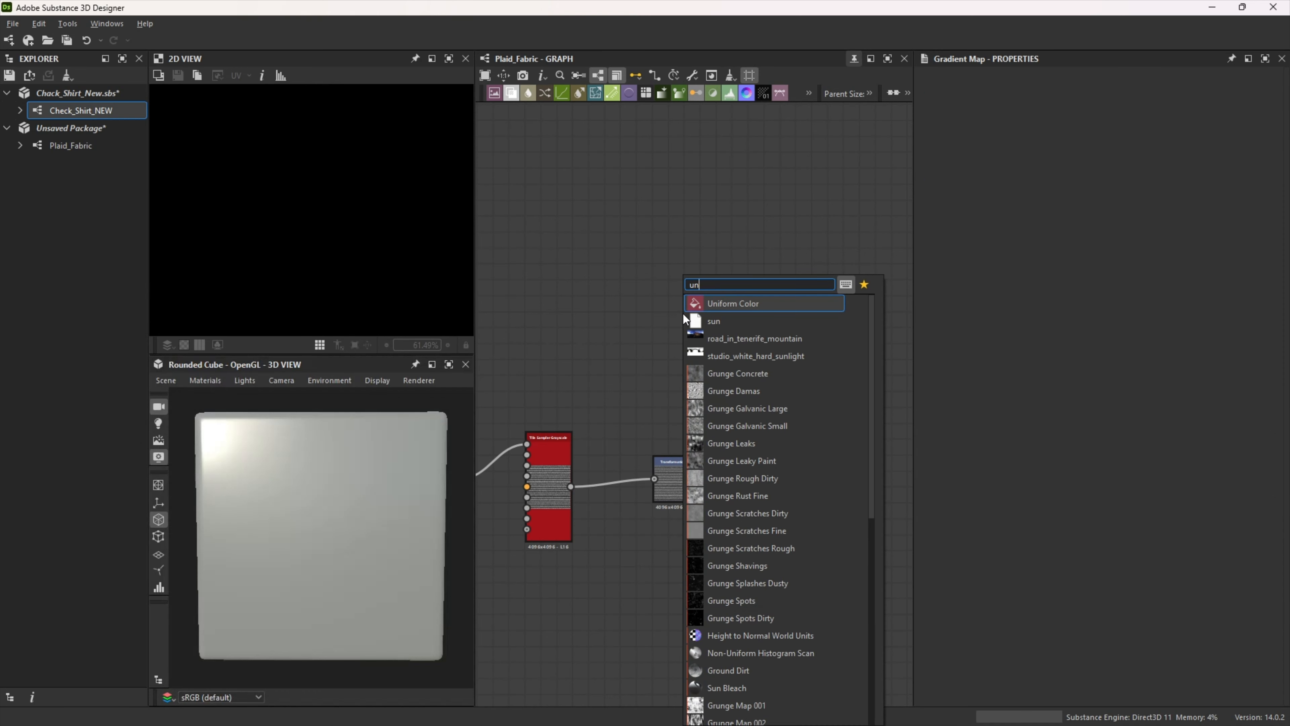
key("Return")
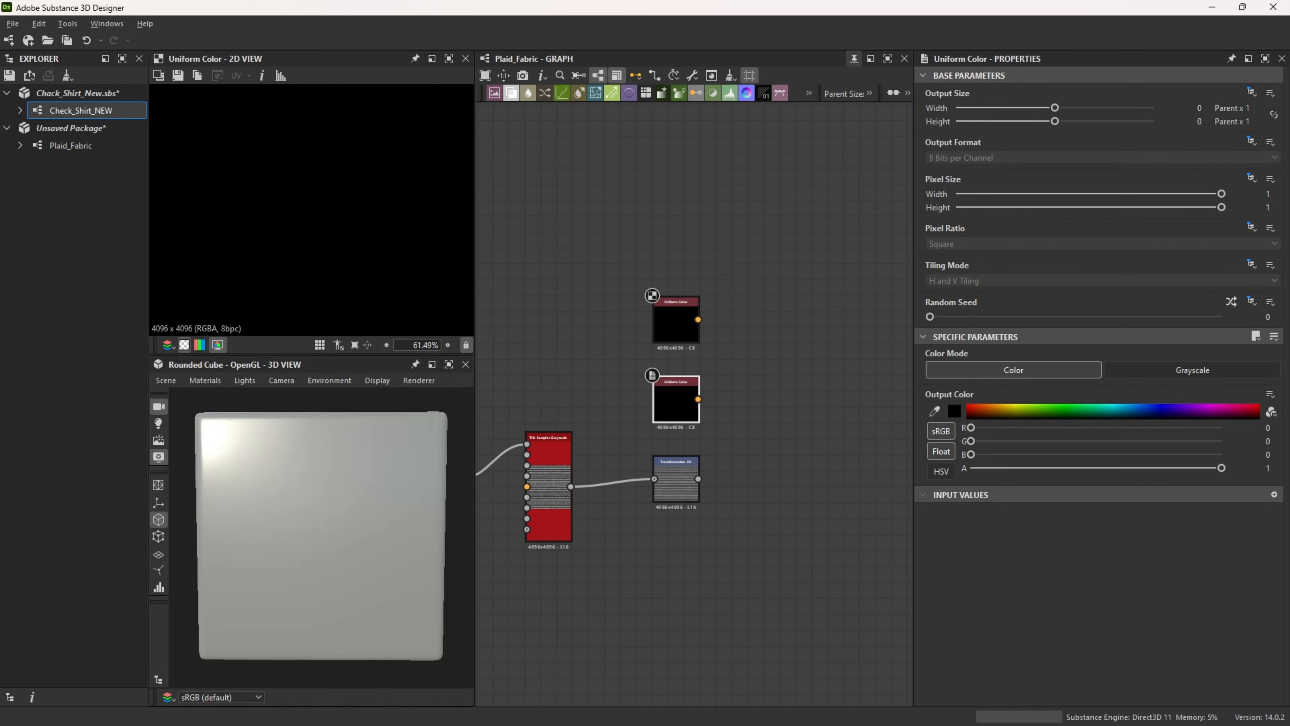
Step: Set the upper Uniform Color node's output color to #1b1f1b
left_click(676, 325)
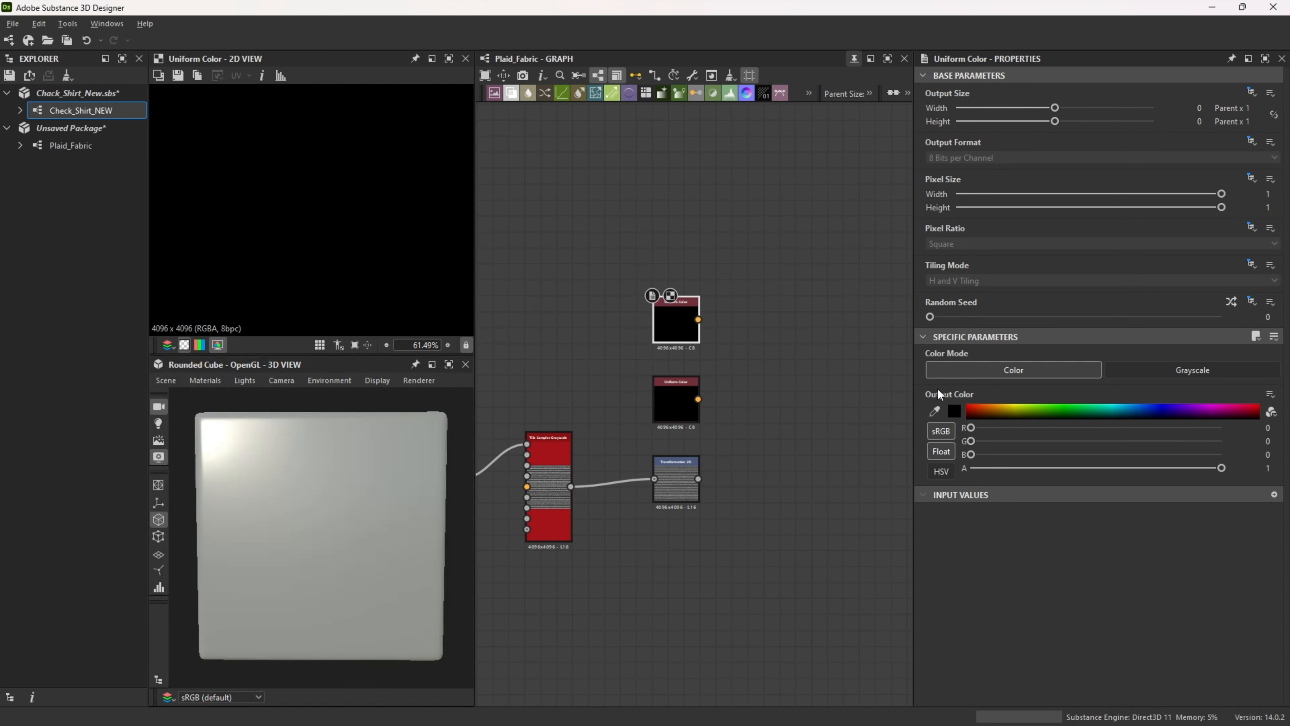
left_click(954, 411)
key("ctrl+v")
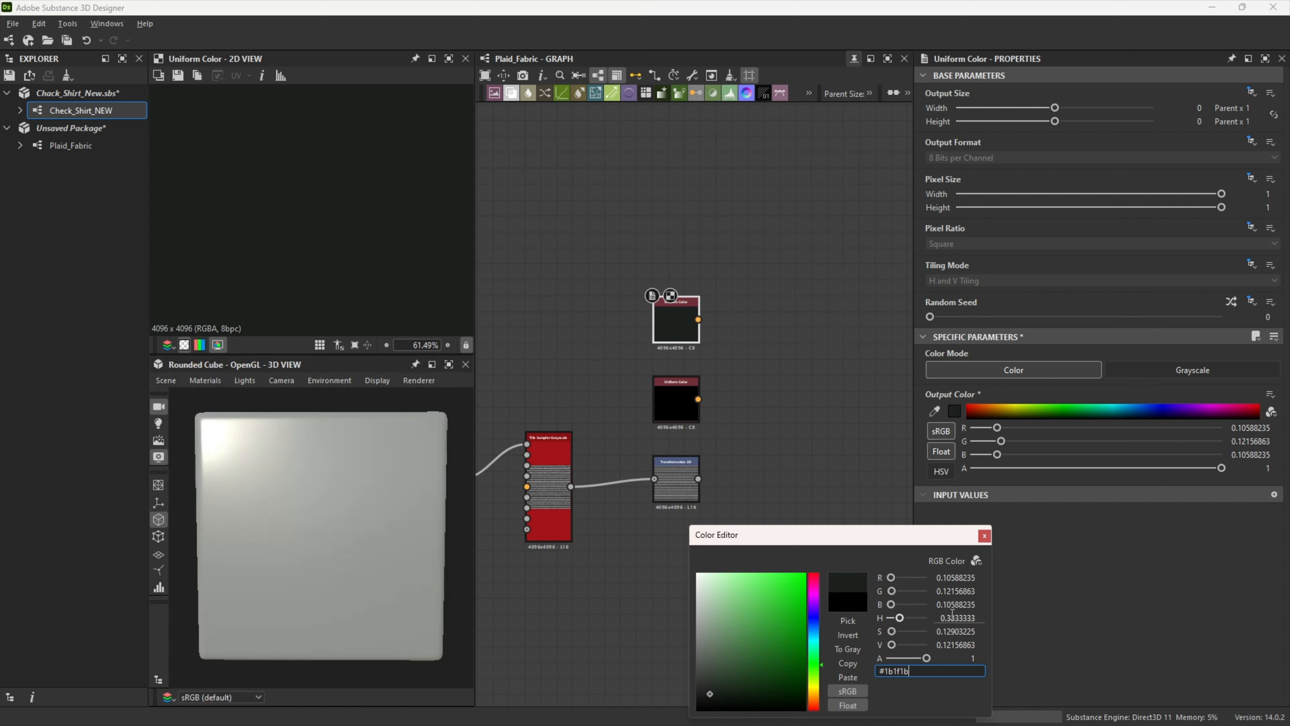
left_click(985, 536)
Step: Set the lower Uniform Color node's output color to a muted green with about R 0.212, G 0.282, B 0.208
left_click(681, 409)
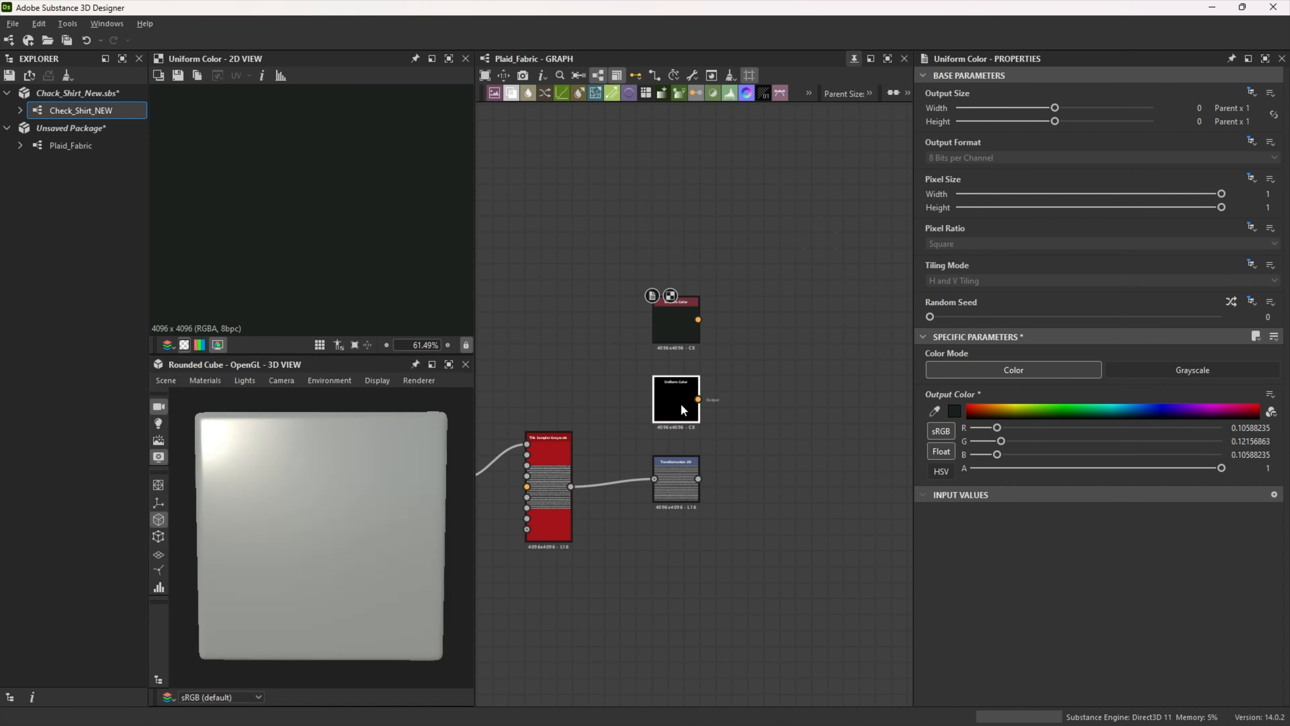
left_click(953, 408)
double_click(897, 690)
type("364835")
left_click(989, 555)
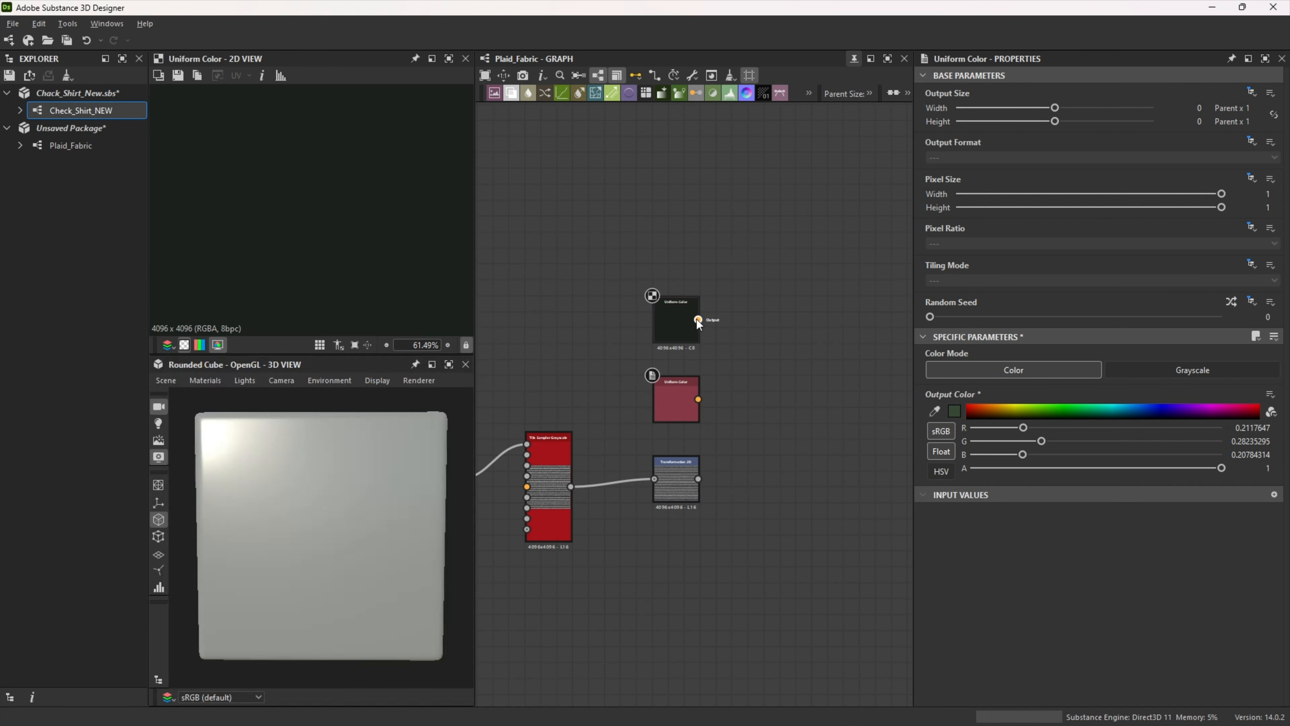
Step: Add a Blend node that combines the two Uniform Color nodes
left_click_drag(698, 319, 765, 369)
type("Blend")
left_click(801, 305)
left_click_drag(697, 398, 766, 357)
Step: Feed the Transformation 2D output into the color Blend's opacity input and swap its foreground and background colors
left_click_drag(737, 438, 793, 368)
key("x")
left_click_drag(763, 410, 776, 448)
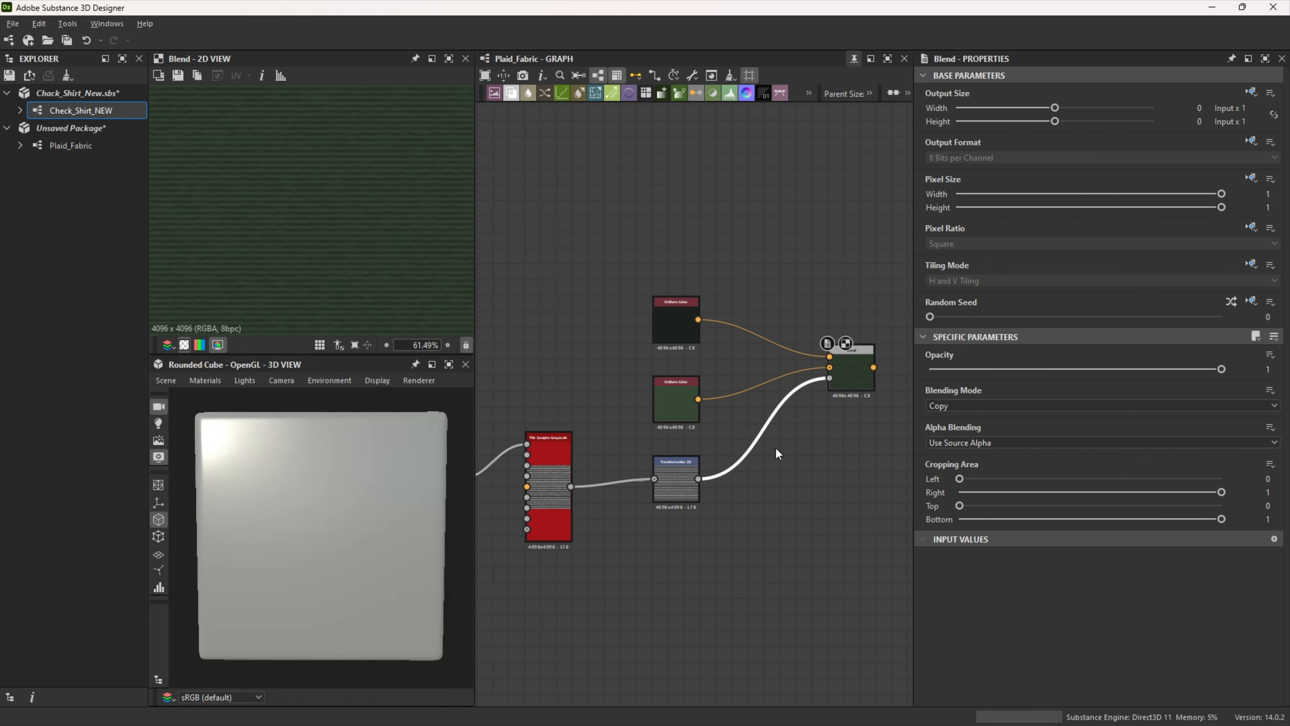
Step: Insert a Histogram Select node between the Transformation 2D output and the color Blend's opacity input, and preview the Blend
key("space")
type("histo")
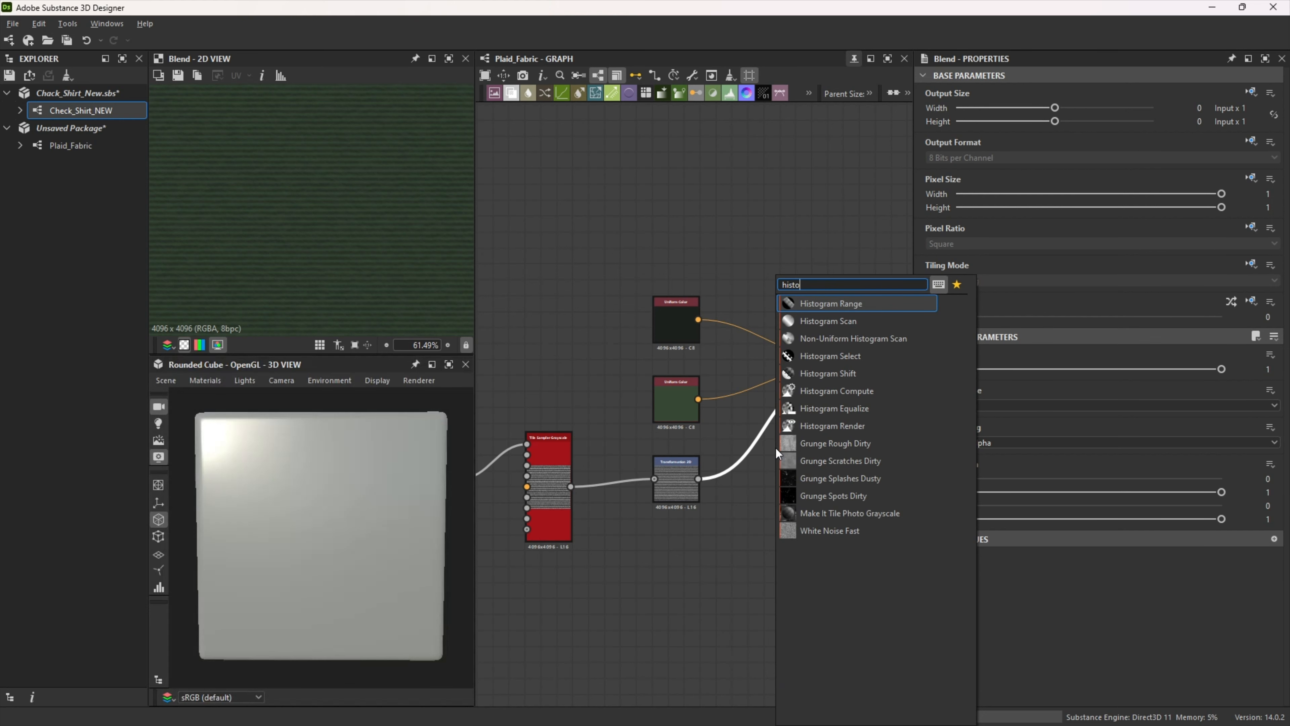
left_click(823, 356)
left_click_drag(767, 429, 756, 486)
left_click(849, 369)
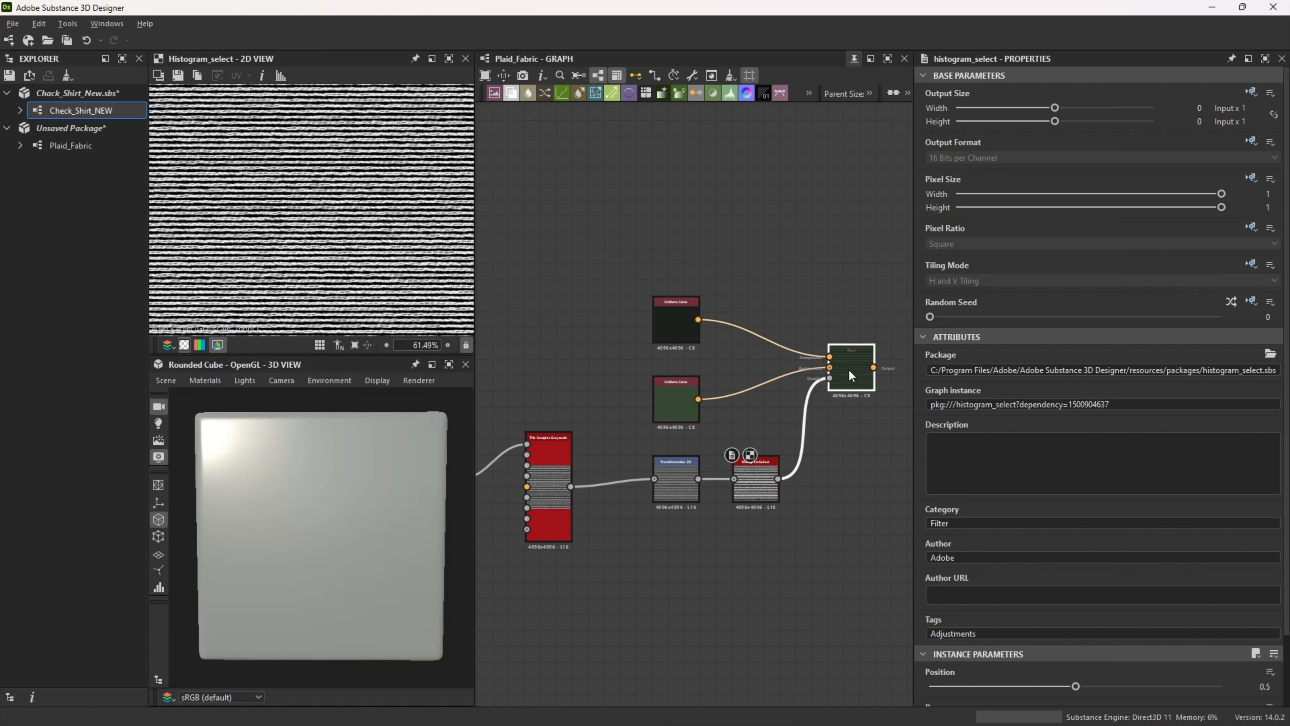
Step: Set the Histogram Select node's position and range both to 0.85 and view the blended fabric in full
left_click(756, 487)
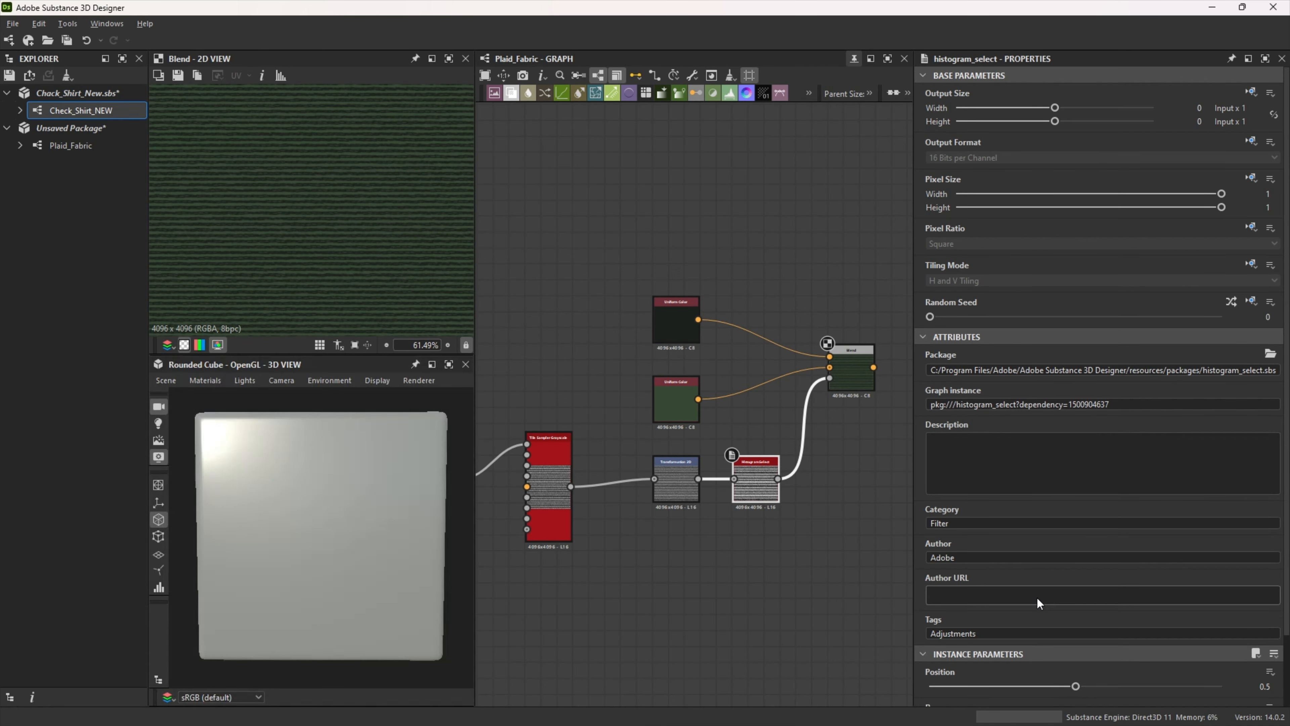
scroll(1038, 605, "down", 2)
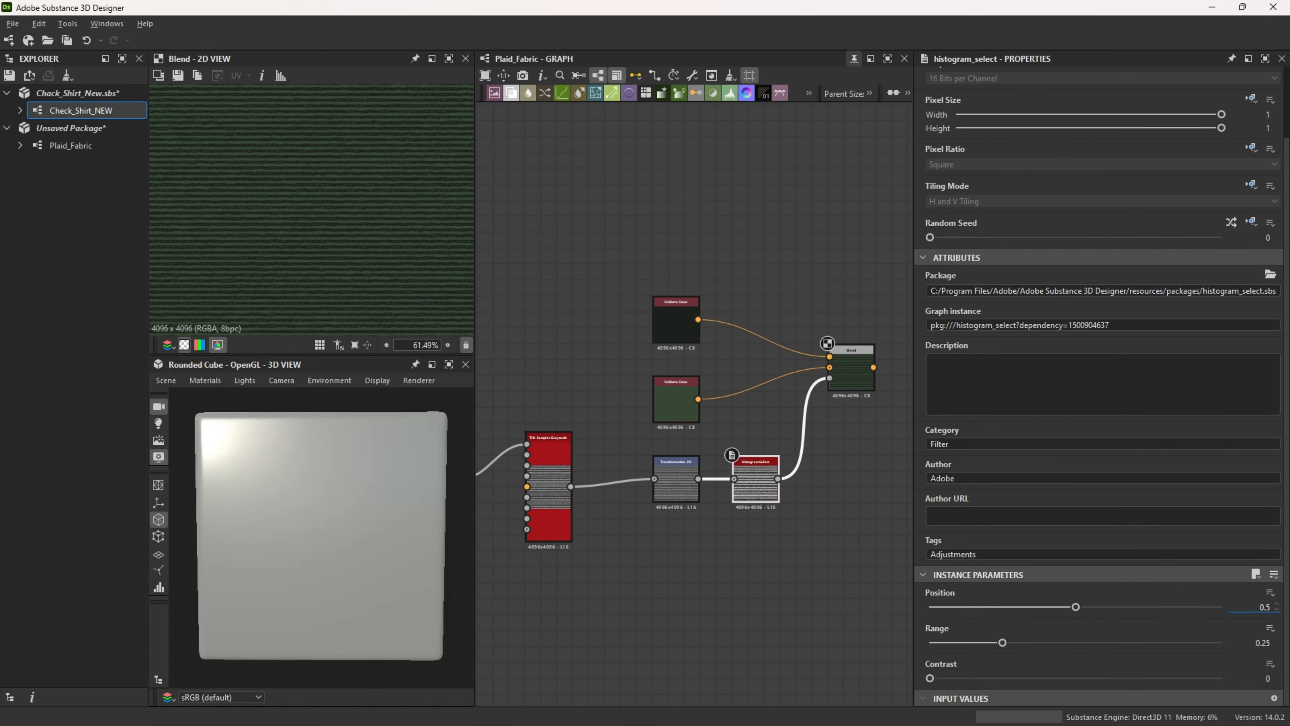
type("0")
key("Tab")
type(".85")
key("Return")
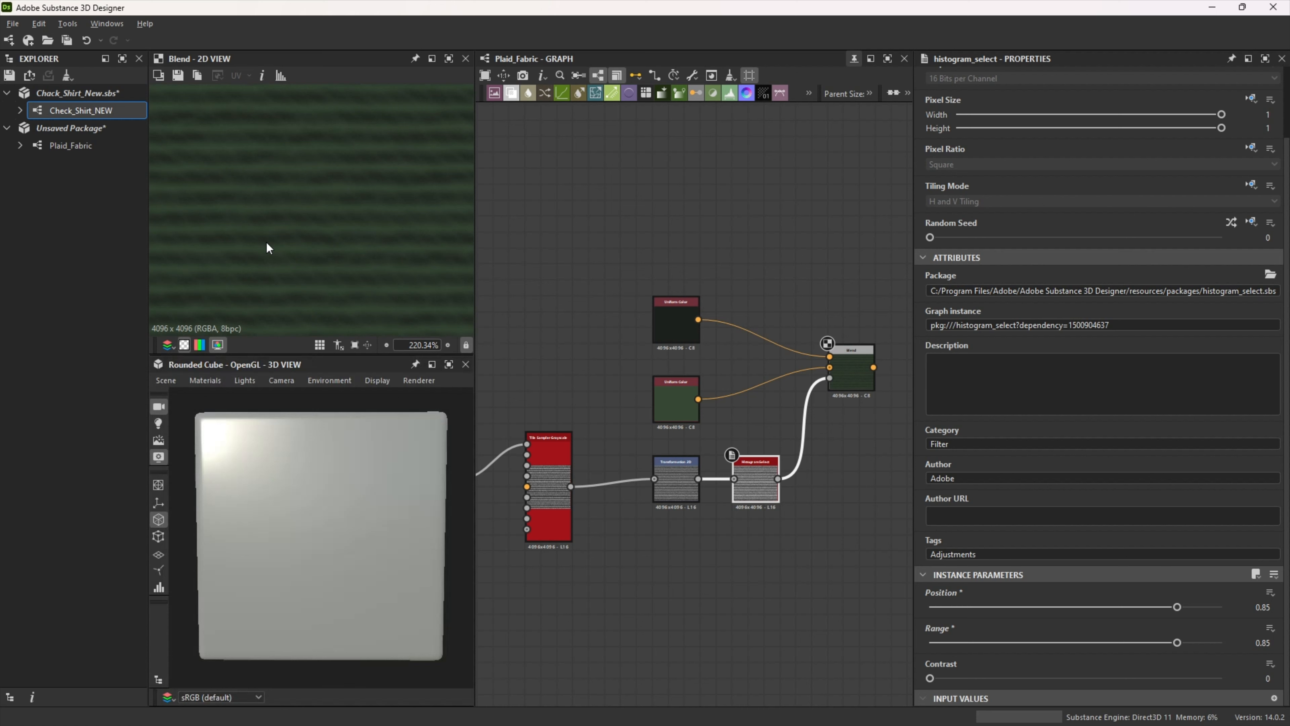
key("f")
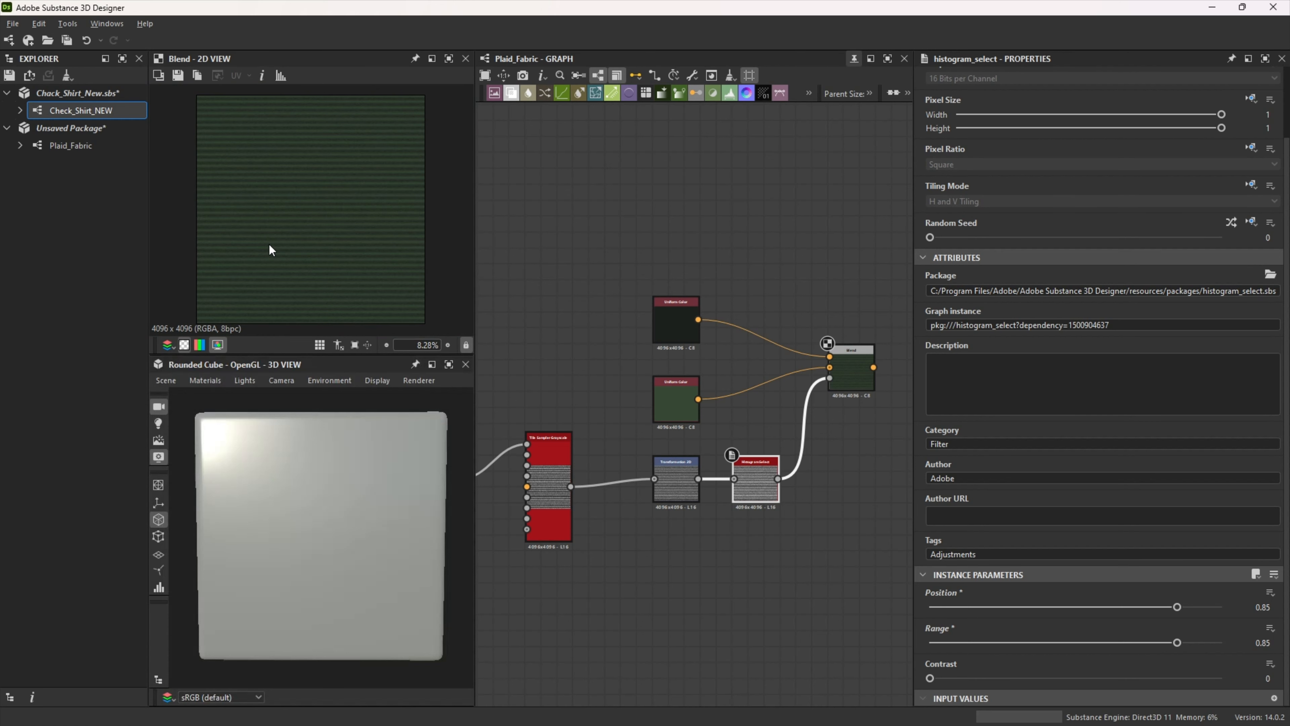
Step: Frame the thread nodes up to the Tile Sampler, title the frame "Base Thread Pattern" and color it red
middle_click_drag(838, 522, 769, 531)
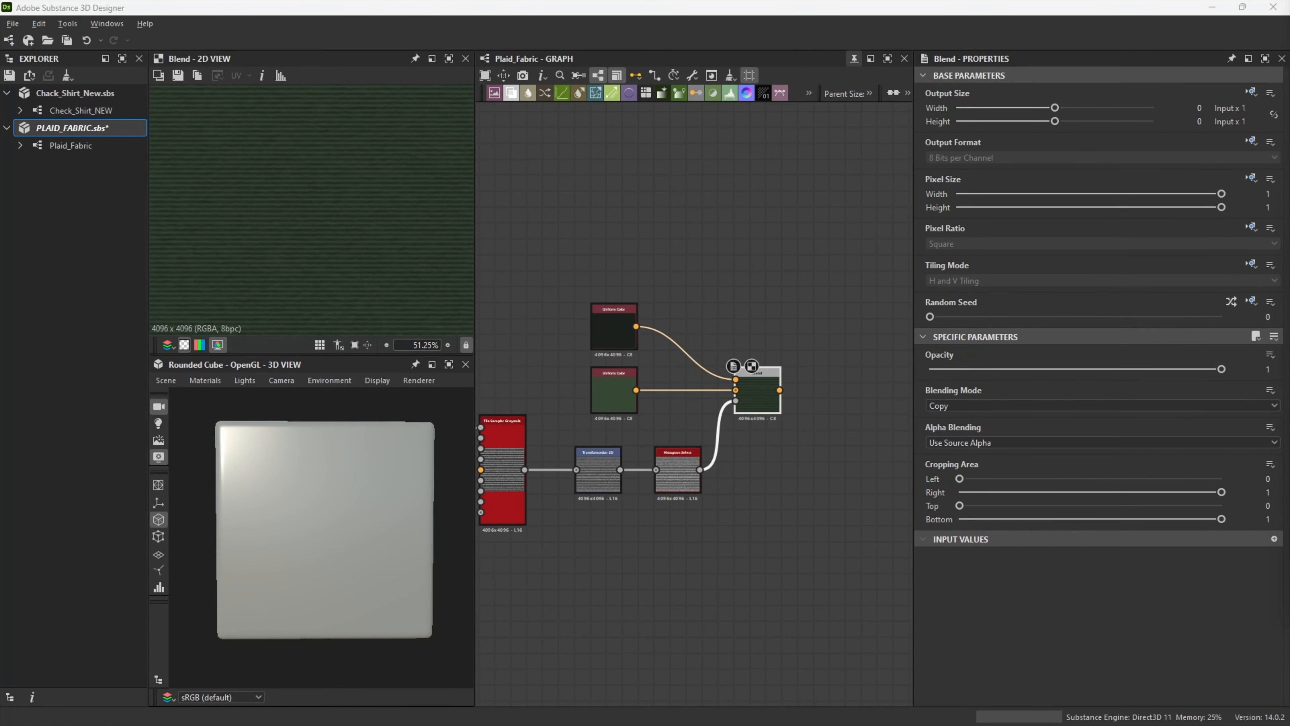
scroll(567, 565, "down", 3)
scroll(646, 532, "up", 3)
scroll(646, 531, "down", 2)
middle_click_drag(618, 515, 661, 512)
left_click_drag(513, 344, 761, 545)
right_click(679, 346)
left_click(711, 42)
type("Base Thread Pattern")
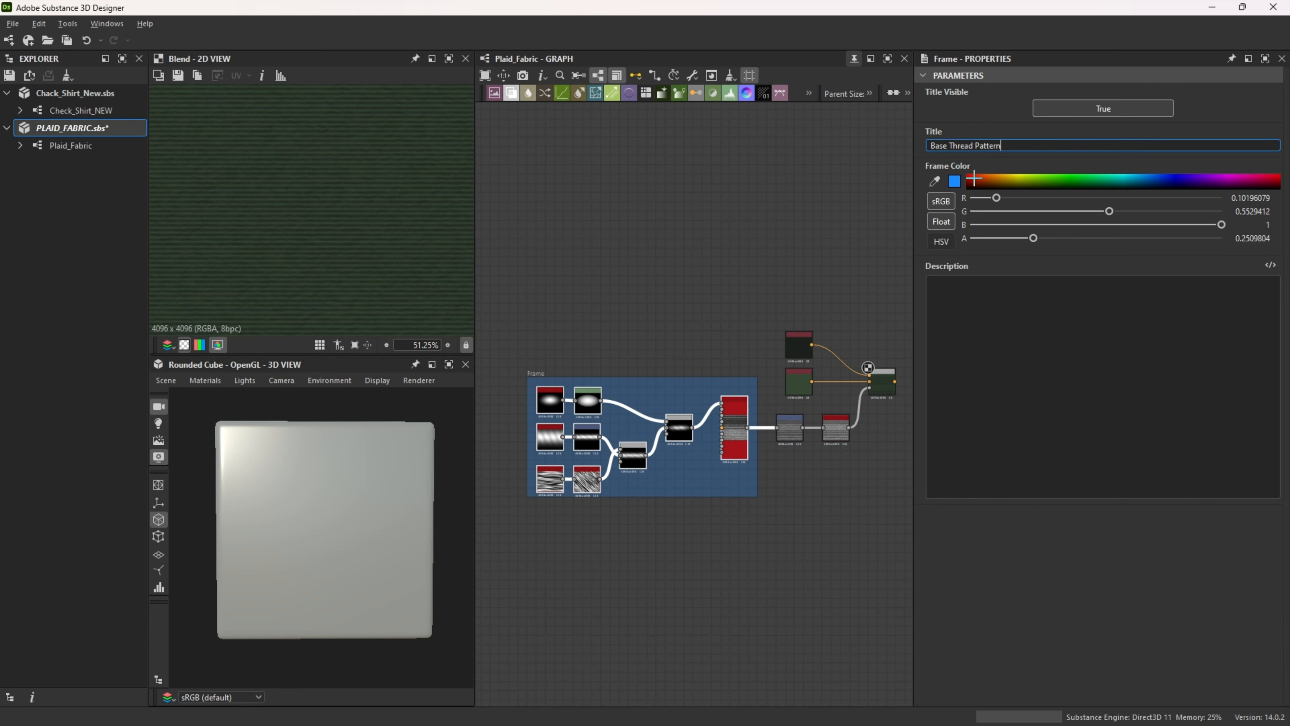
left_click(967, 181)
left_click(783, 406)
Step: Frame the two Uniform Color nodes, title the frame "Base Gradient Color" and color it yellow
scroll(787, 401, "up", 4)
middle_click_drag(788, 400, 660, 432)
left_click_drag(630, 247, 720, 438)
right_click(740, 217)
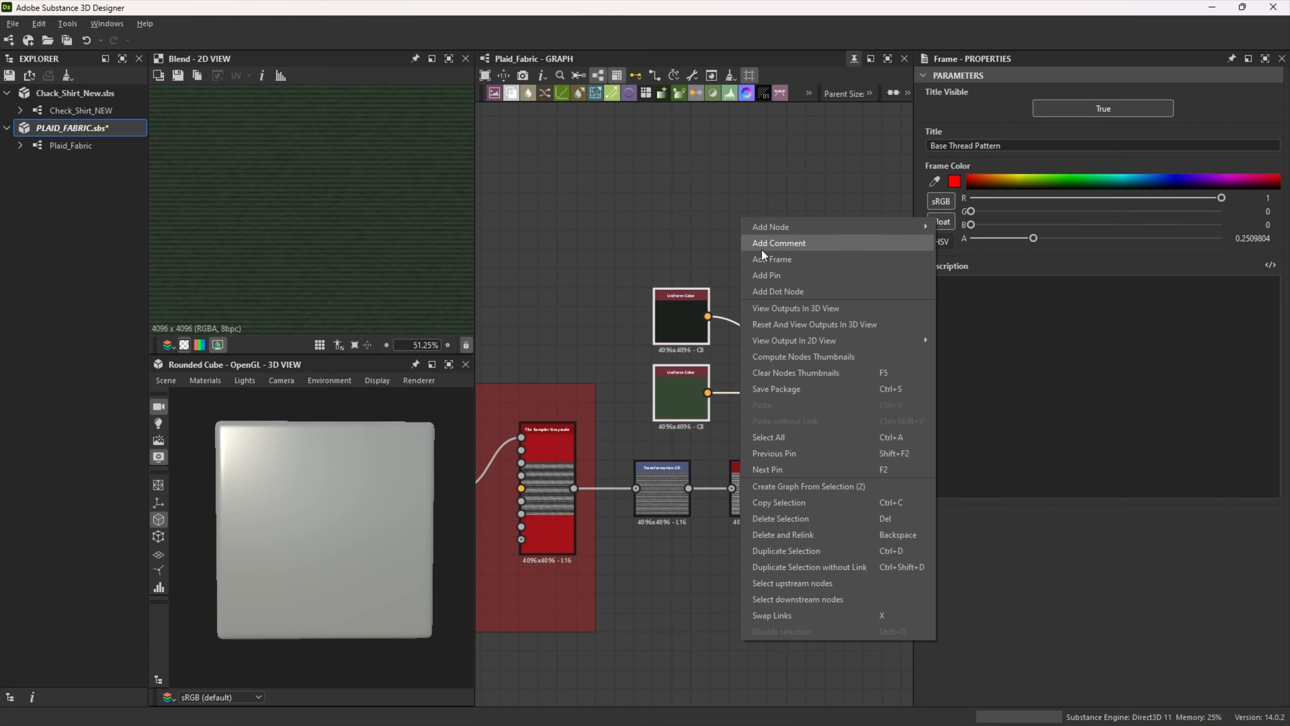
left_click(772, 259)
left_click(989, 146)
type("Base Gradei")
key("Return")
middle_click_drag(801, 288, 741, 247)
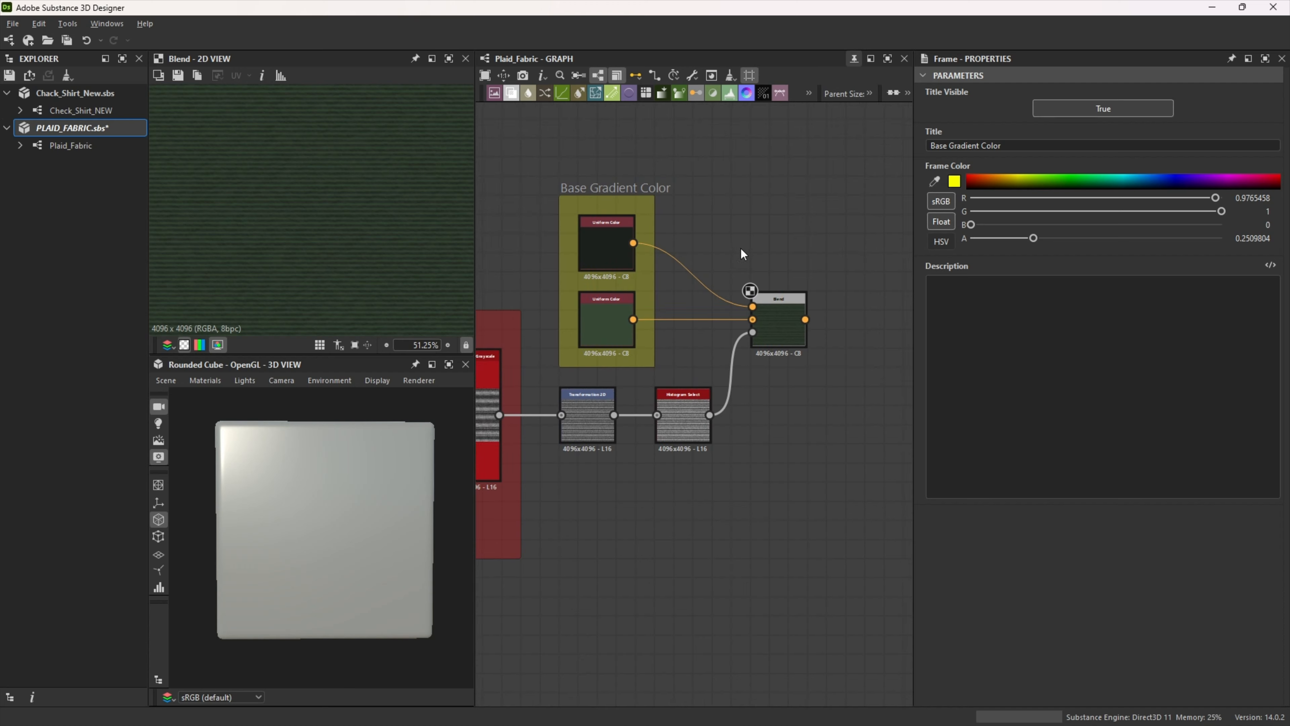
Step: Examine the stripes and diagonal weave in the finished plaid's base color in the 2D view
scroll(741, 247, "up", 2)
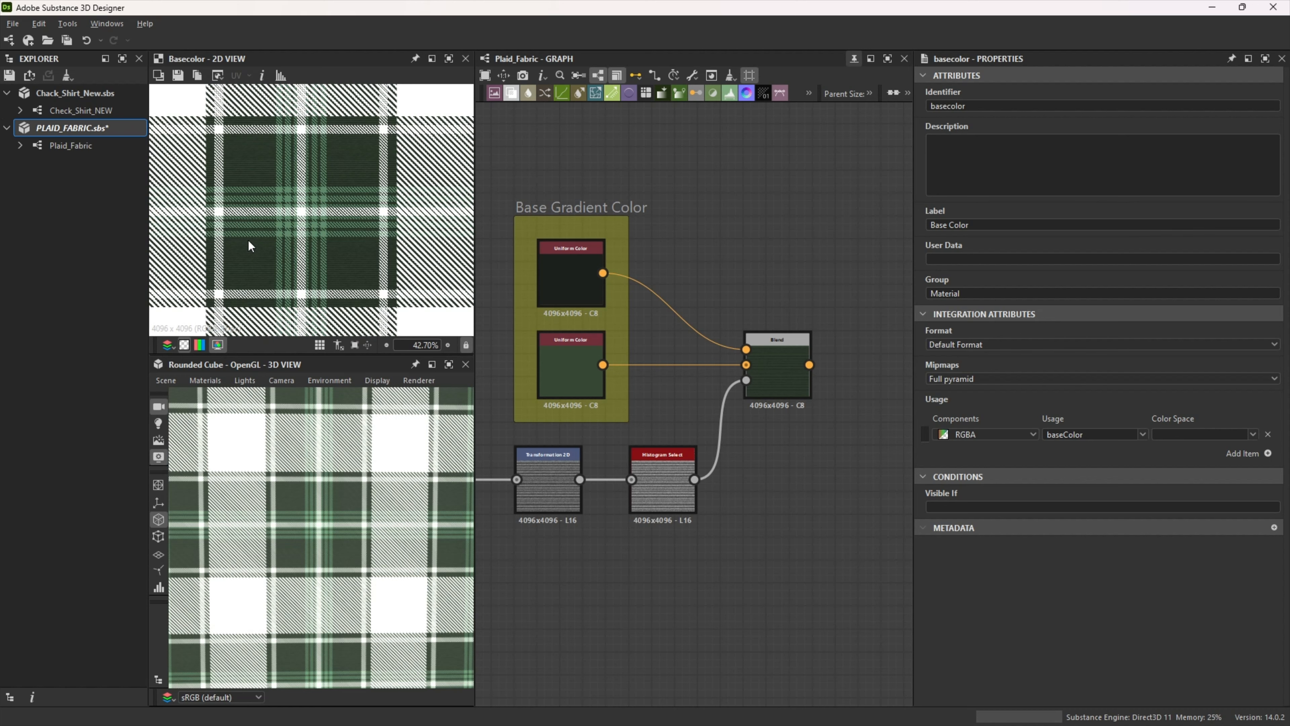
scroll(249, 246, "up", 5)
scroll(238, 258, "down", 2)
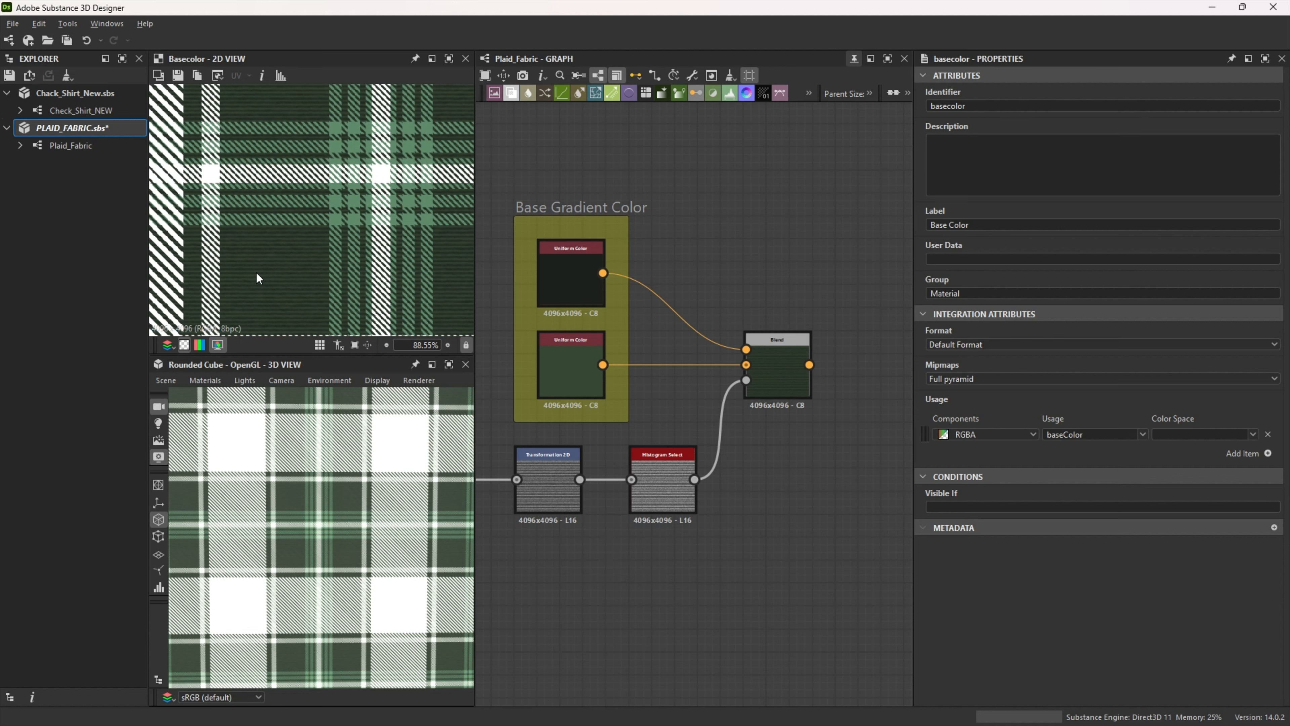
scroll(265, 269, "down", 1)
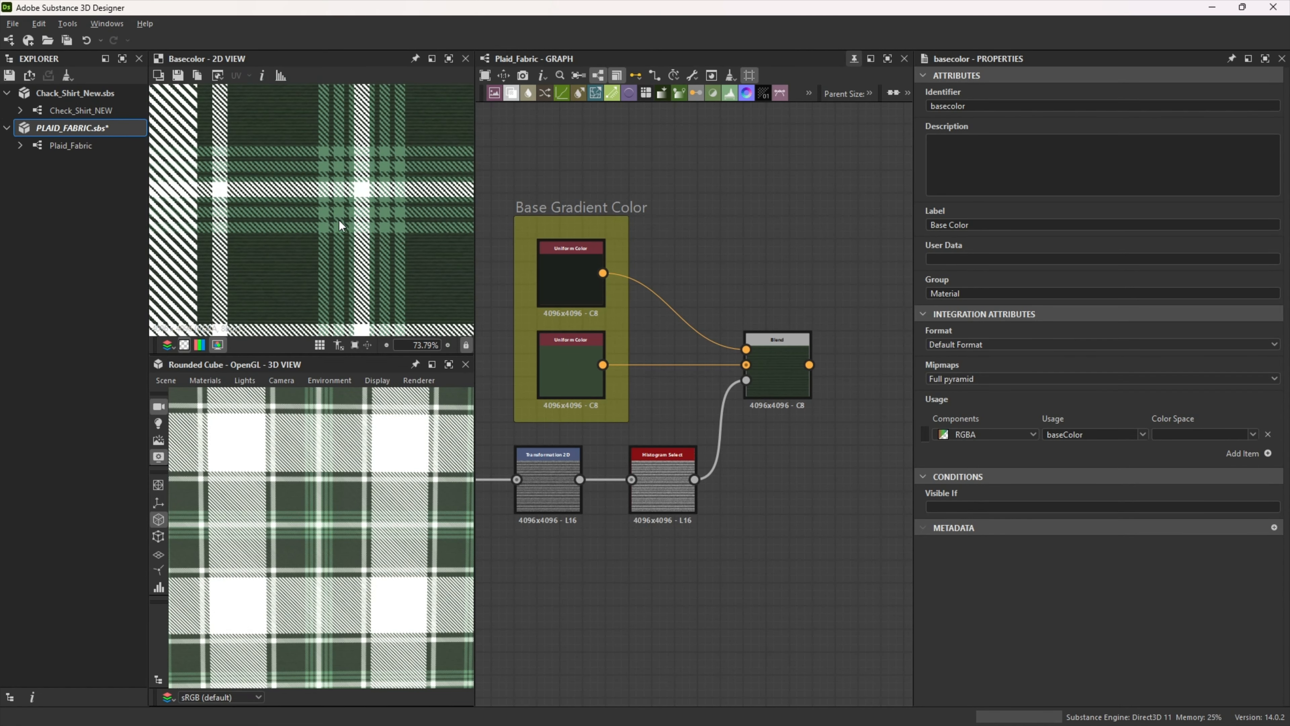
scroll(338, 220, "down", 2)
scroll(203, 175, "down", 1)
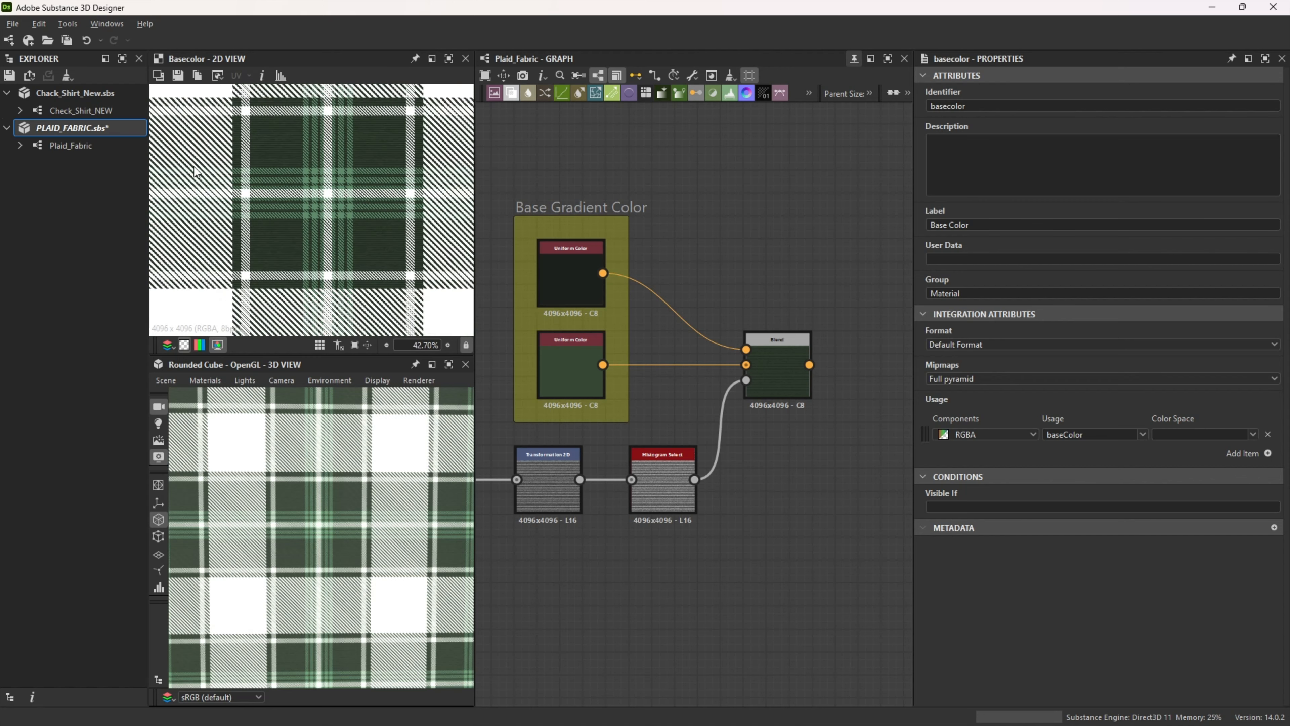
scroll(291, 221, "up", 3)
middle_click_drag(283, 241, 261, 264)
scroll(268, 260, "down", 2)
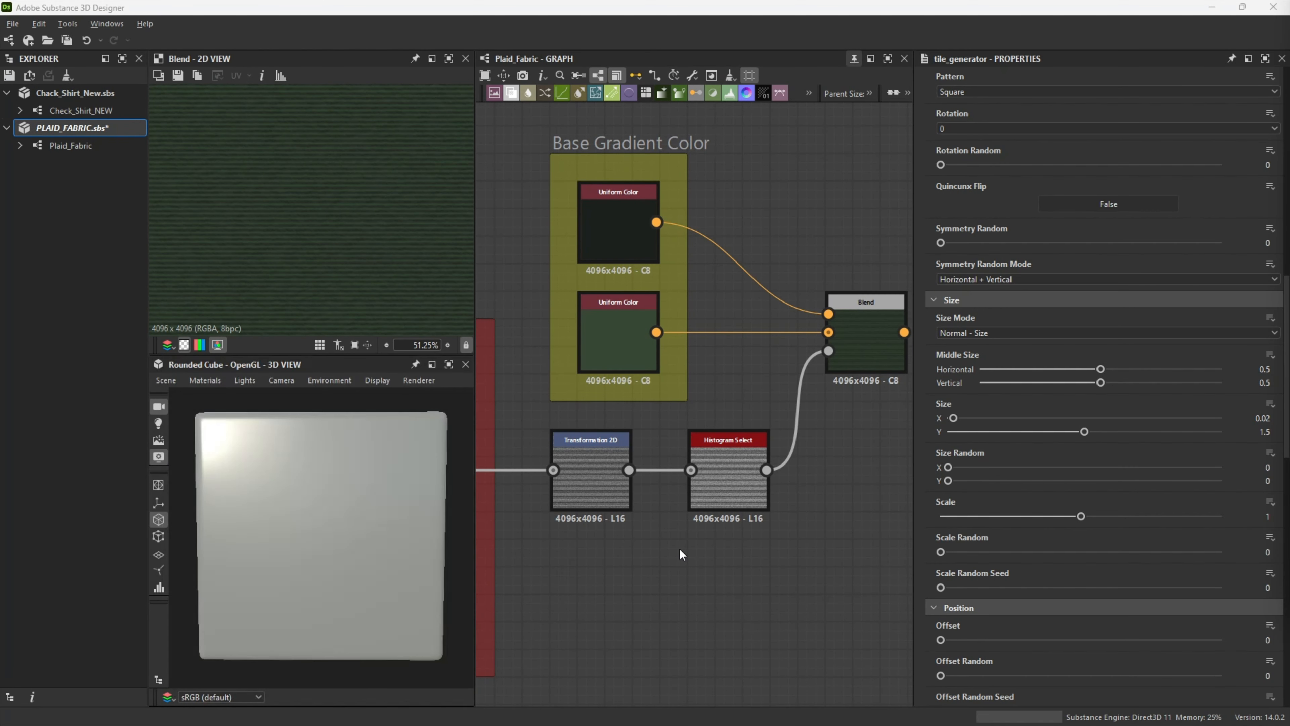
Step: Add a Tile Generator Grayscale node below the Base Thread Pattern frame
scroll(611, 555, "down", 9)
middle_click_drag(545, 619, 681, 534)
scroll(681, 534, "up", 5)
scroll(538, 506, "up", 4)
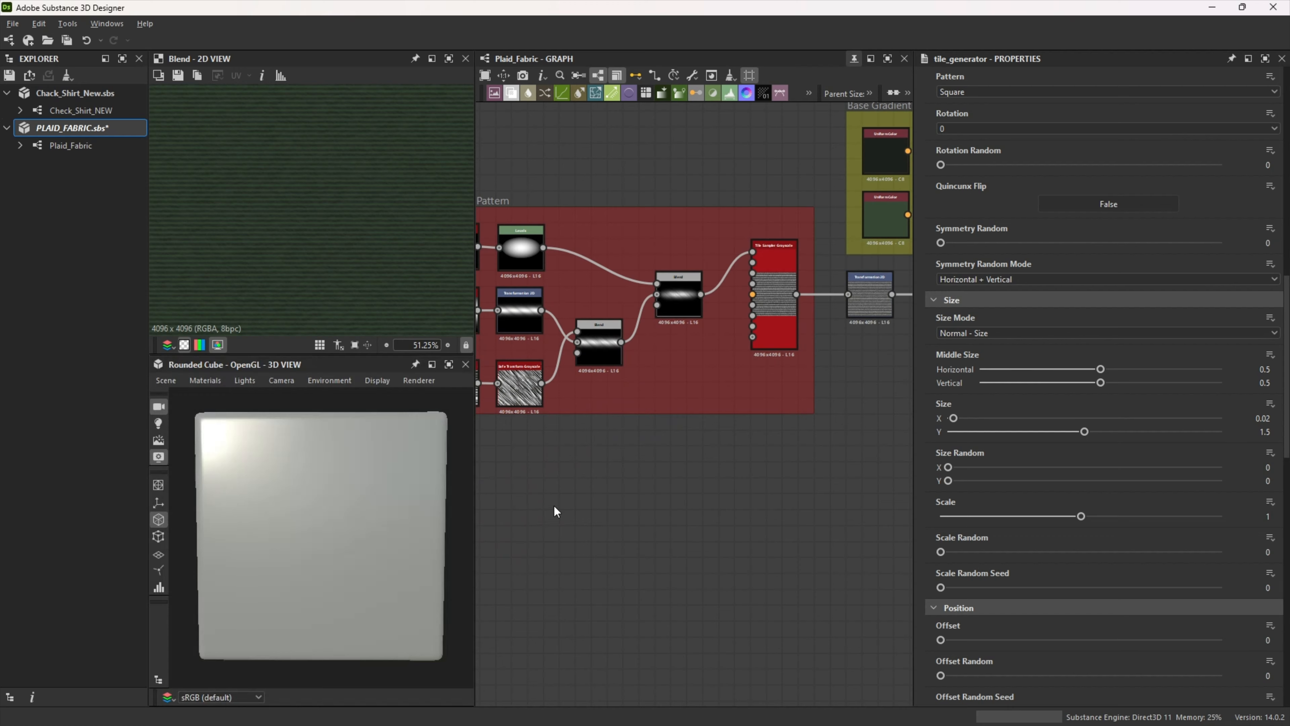
key("space")
type("tile gen")
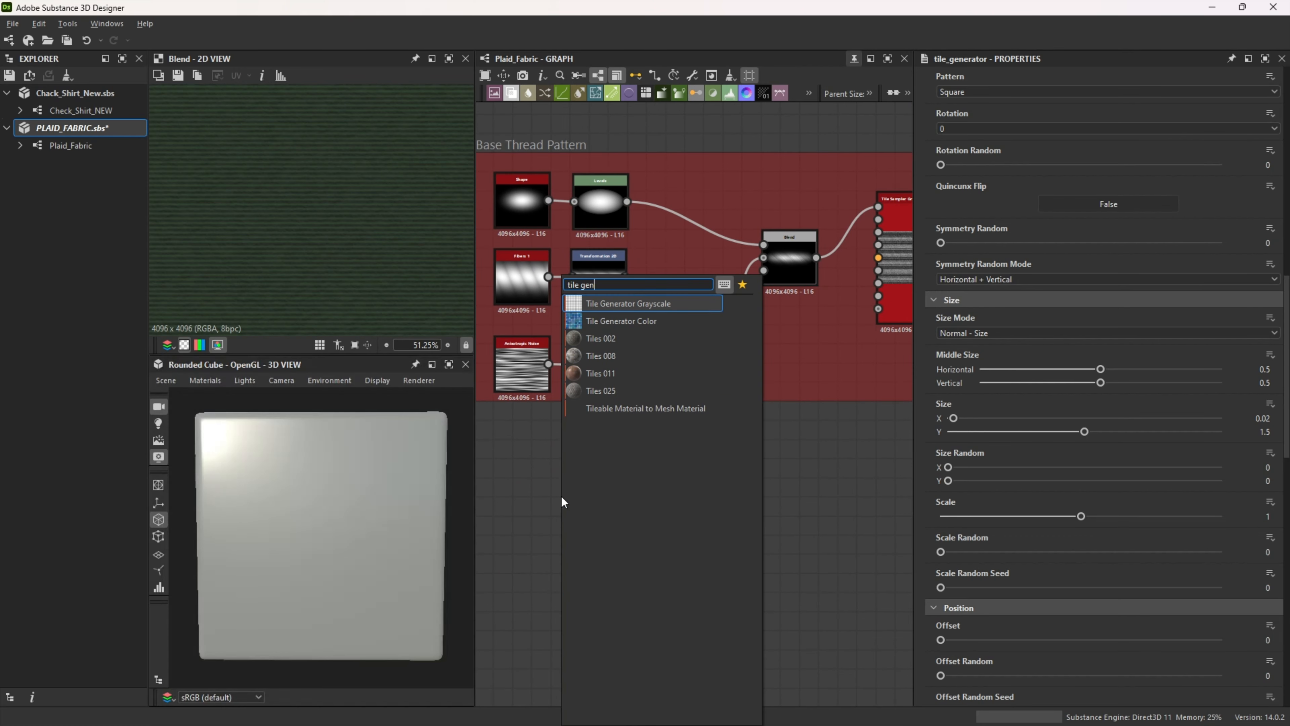
key("Return")
left_click_drag(561, 495, 522, 495)
Step: Set the Tile Generator's pattern to Square and its X and Y amounts to 1
scroll(1003, 380, "up", 7)
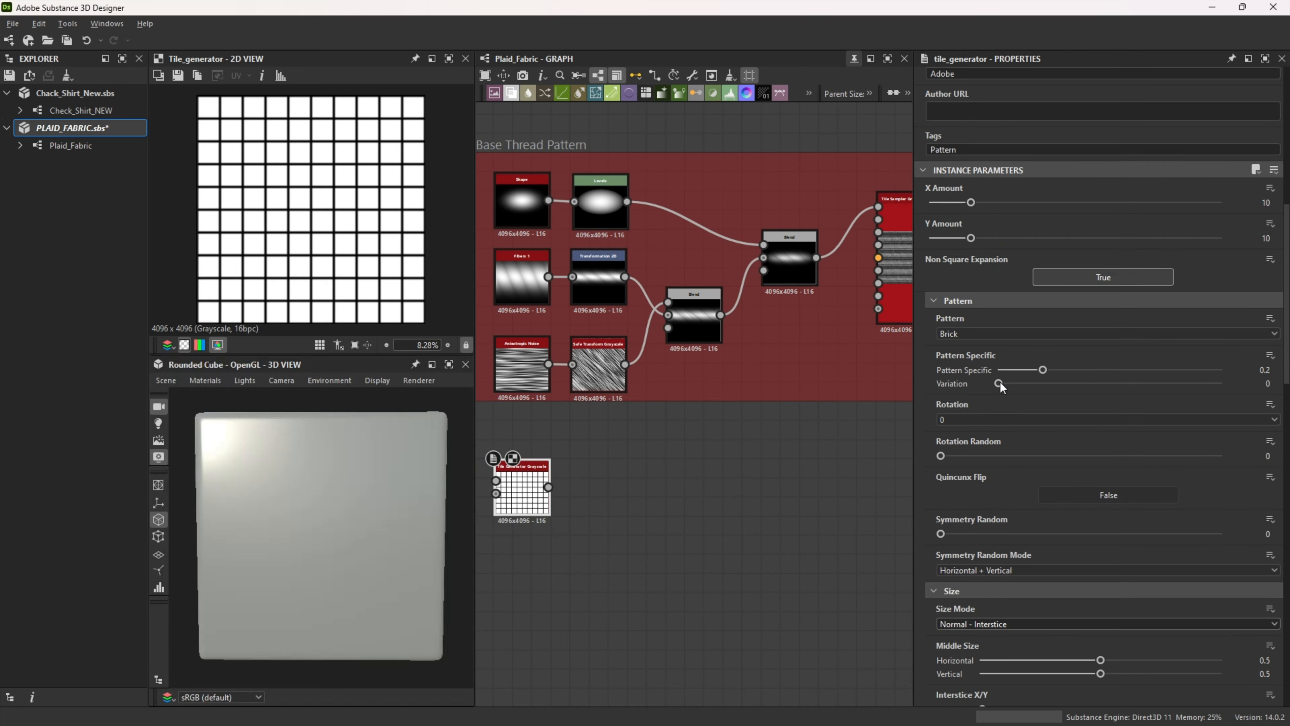
left_click(968, 455)
left_click(963, 481)
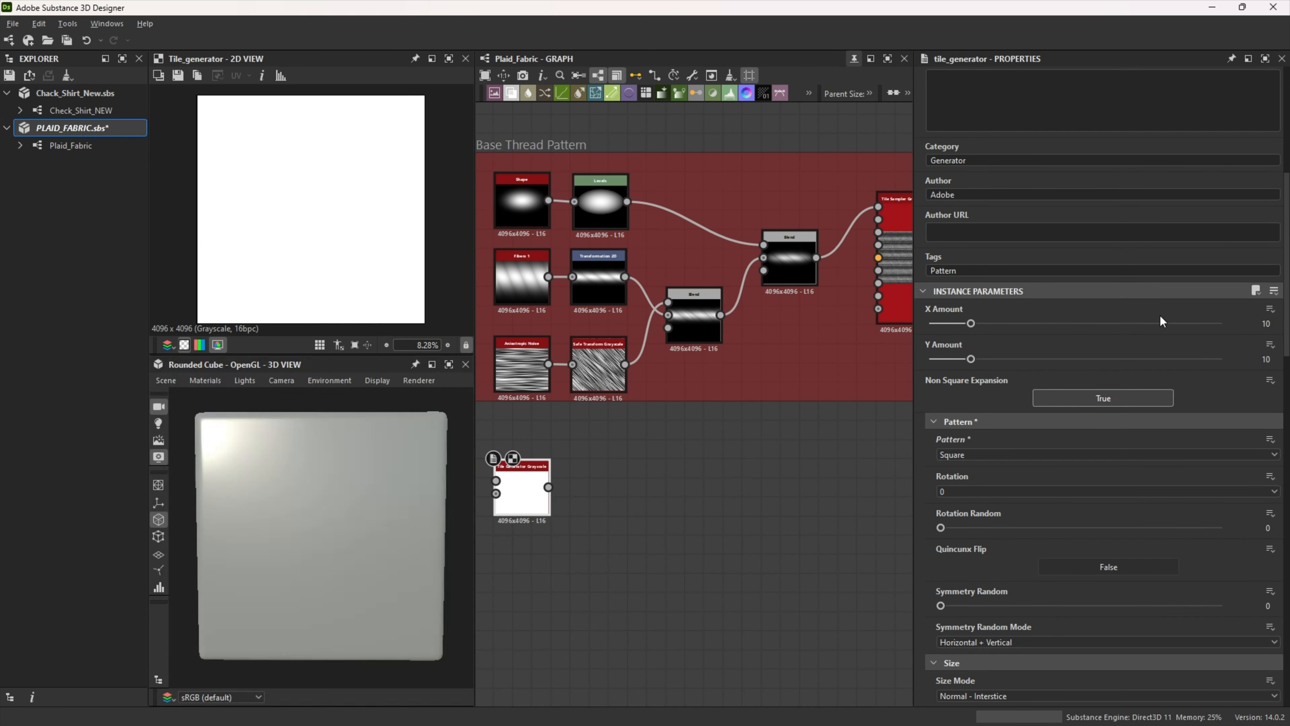
left_click_drag(1260, 324, 1279, 324)
type("1")
key("Tab")
type("1")
key("Return")
Step: Set the Tile Generator's size mode to Normal - Size with size X 0.02 and Y 1.5
scroll(1008, 496, "down", 5)
left_click(1008, 494)
left_click(987, 521)
scroll(986, 522, "down", 1)
double_click(1274, 539)
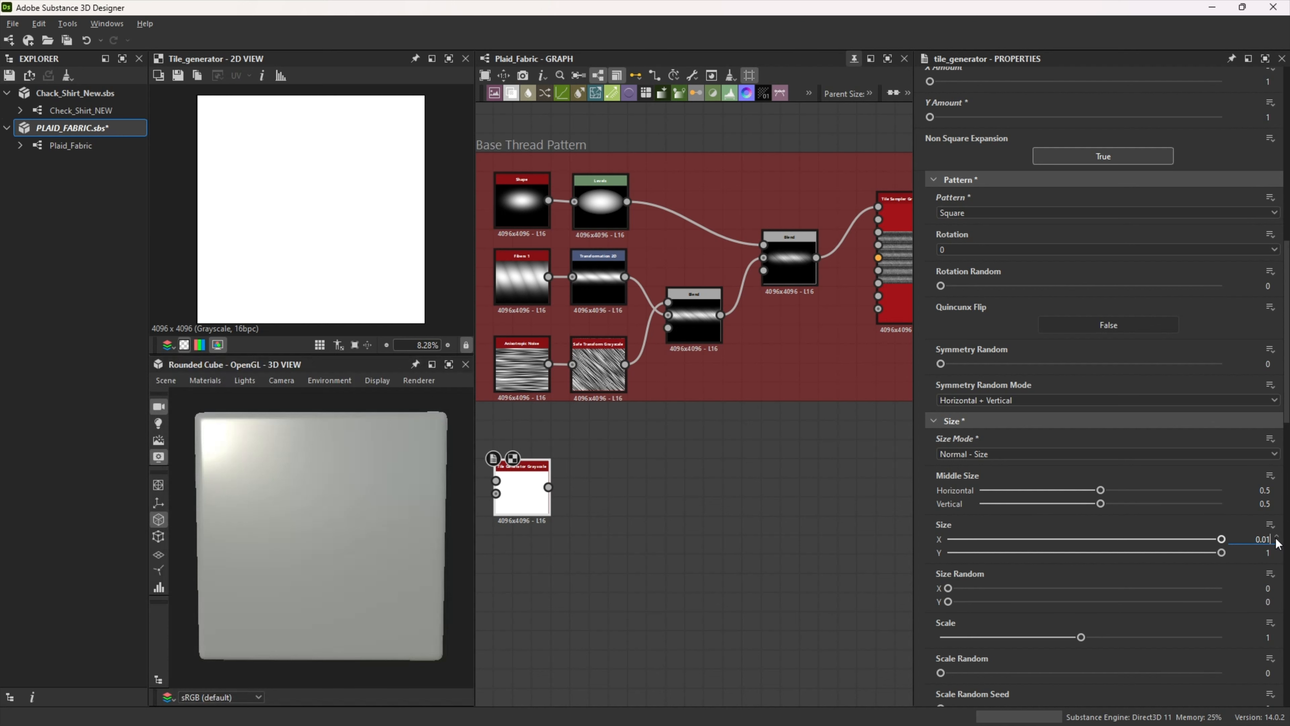
key("Tab")
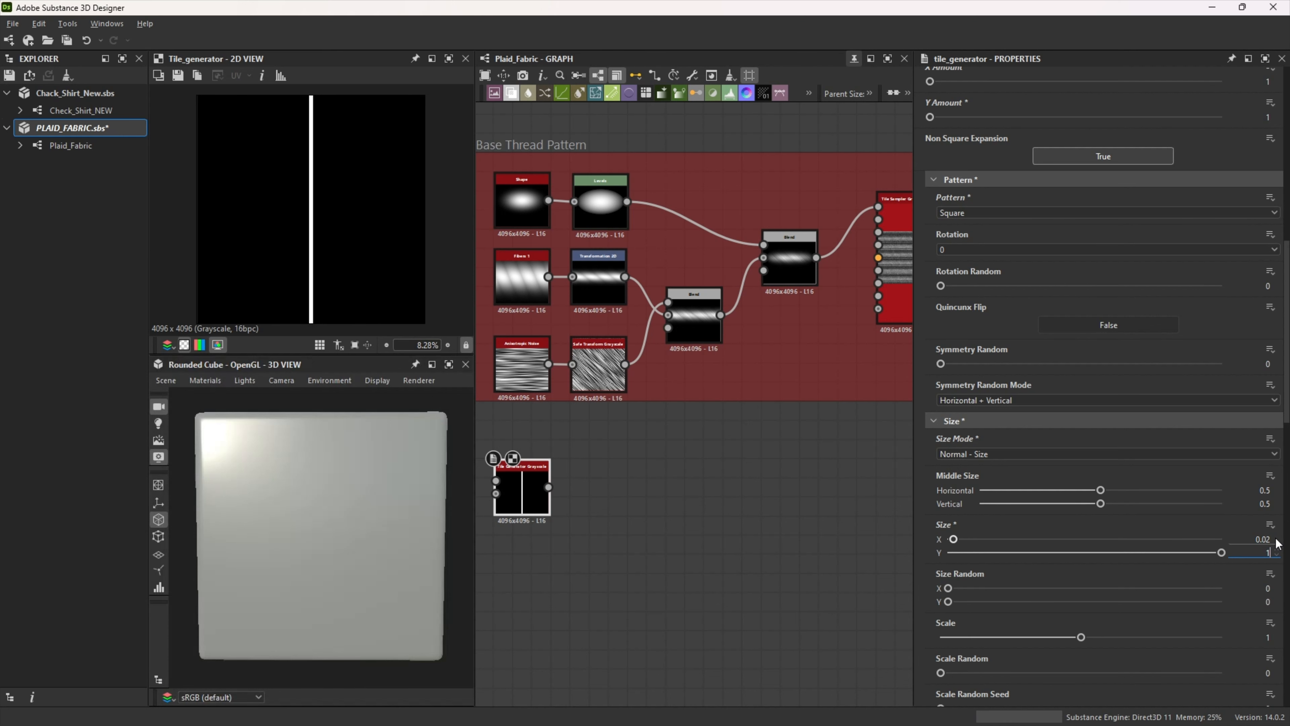
type(".5")
key("Return")
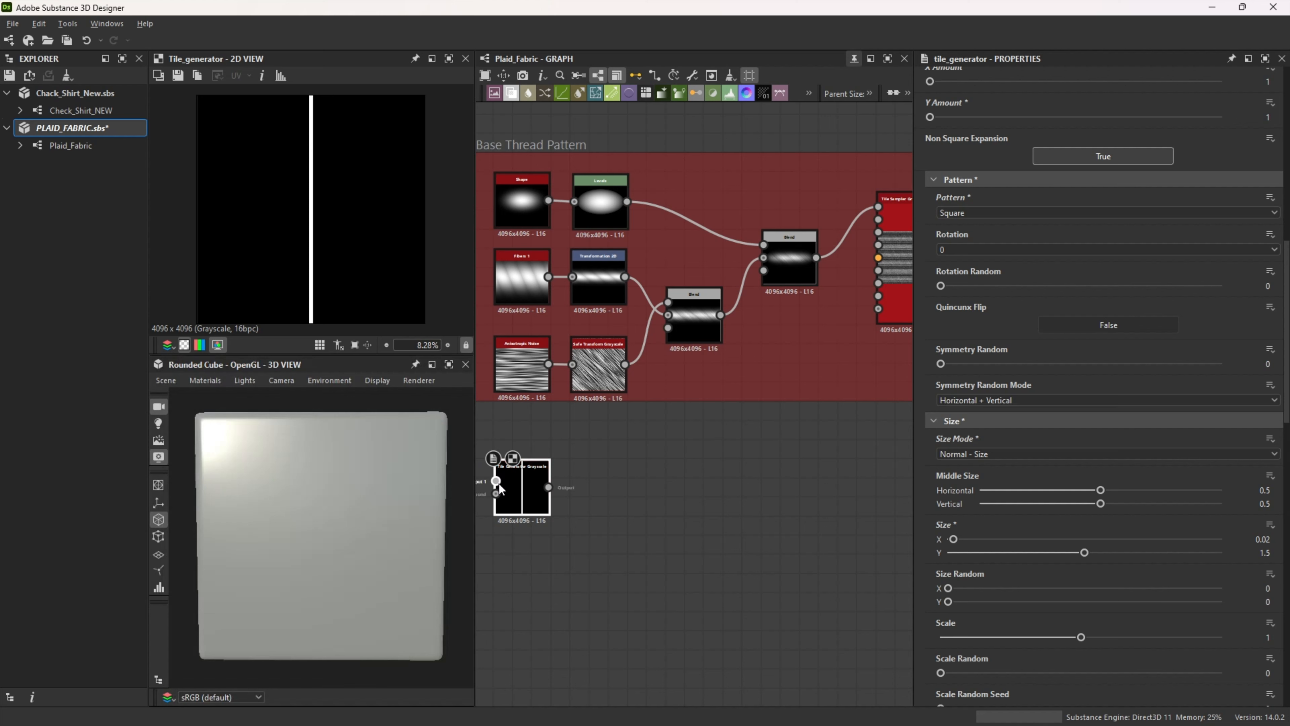
Step: Chain a Safe Transform Grayscale and a Transformation 2D node after the Tile Generator, rotating the Transformation 2D 90 degrees clockwise
left_click_drag(548, 487, 646, 486)
type("safe")
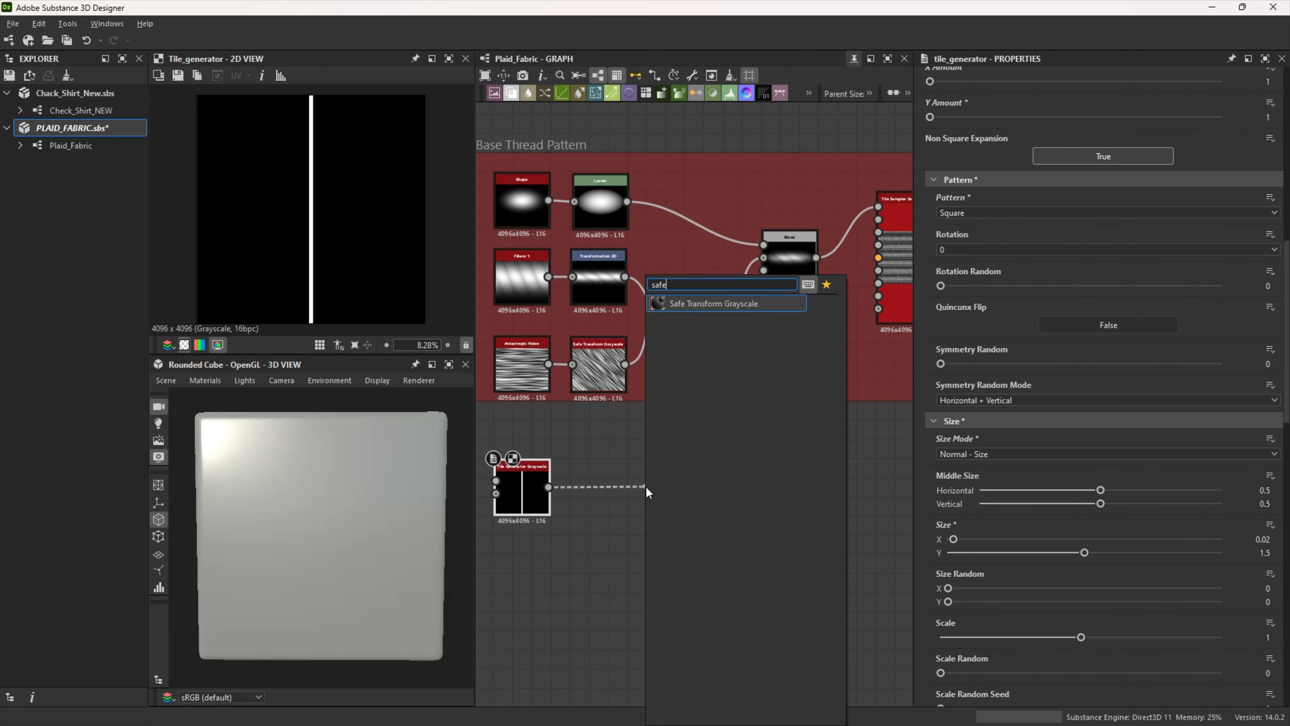
left_click(705, 307)
left_click_drag(702, 487, 785, 485)
type("tra")
left_click(837, 305)
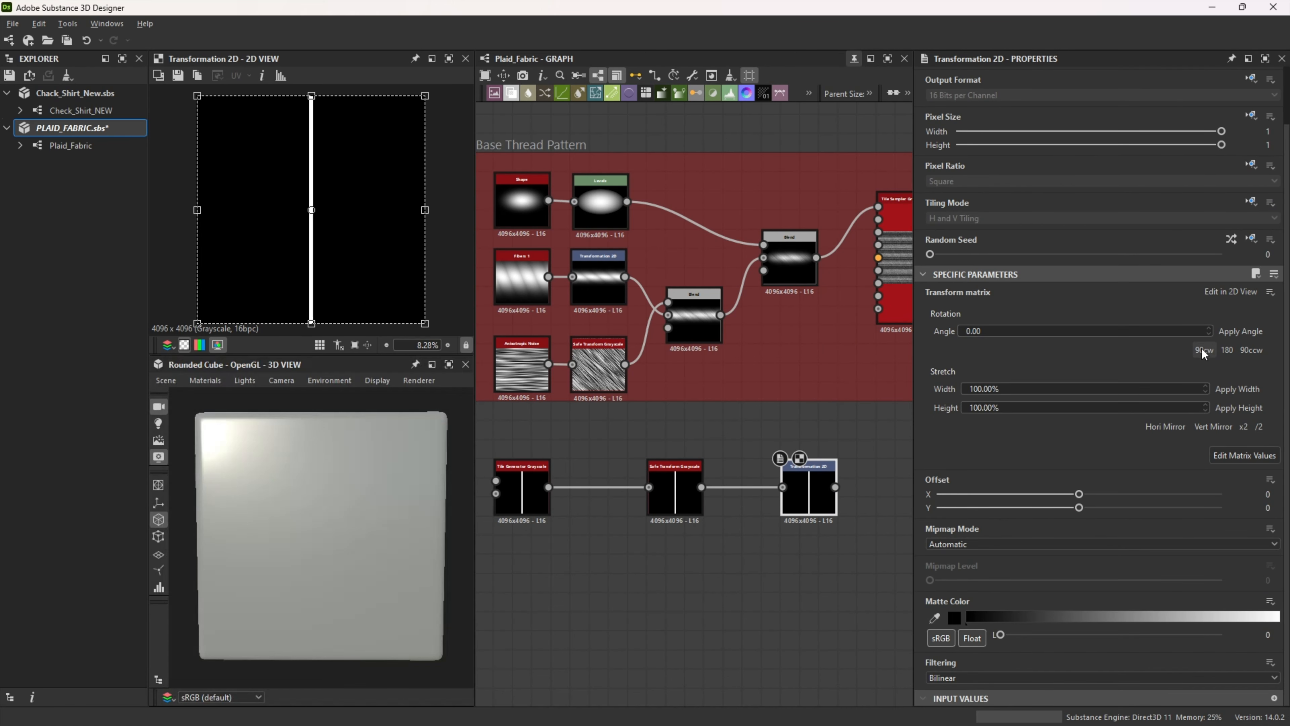
left_click(1202, 349)
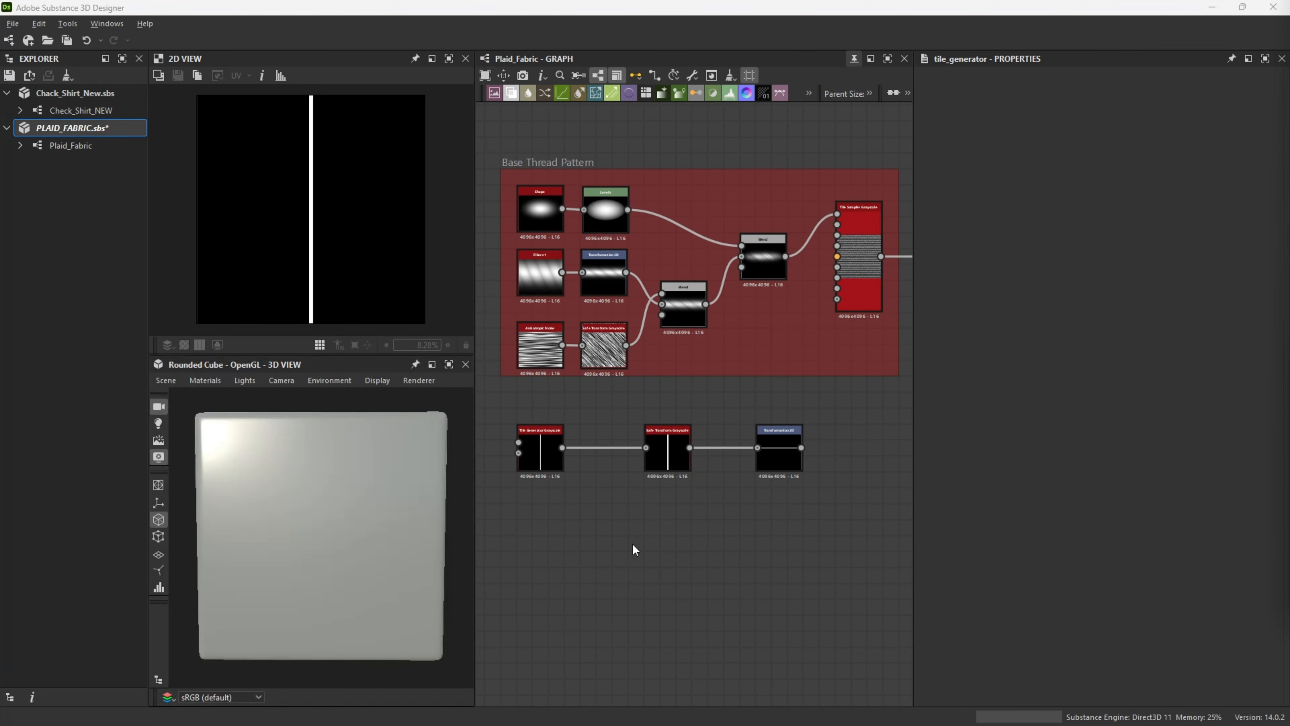
Step: Duplicate the Tile Generator directly below the original and set the copy's X amount to 100
left_click(538, 446)
left_click_drag(547, 459, 537, 525)
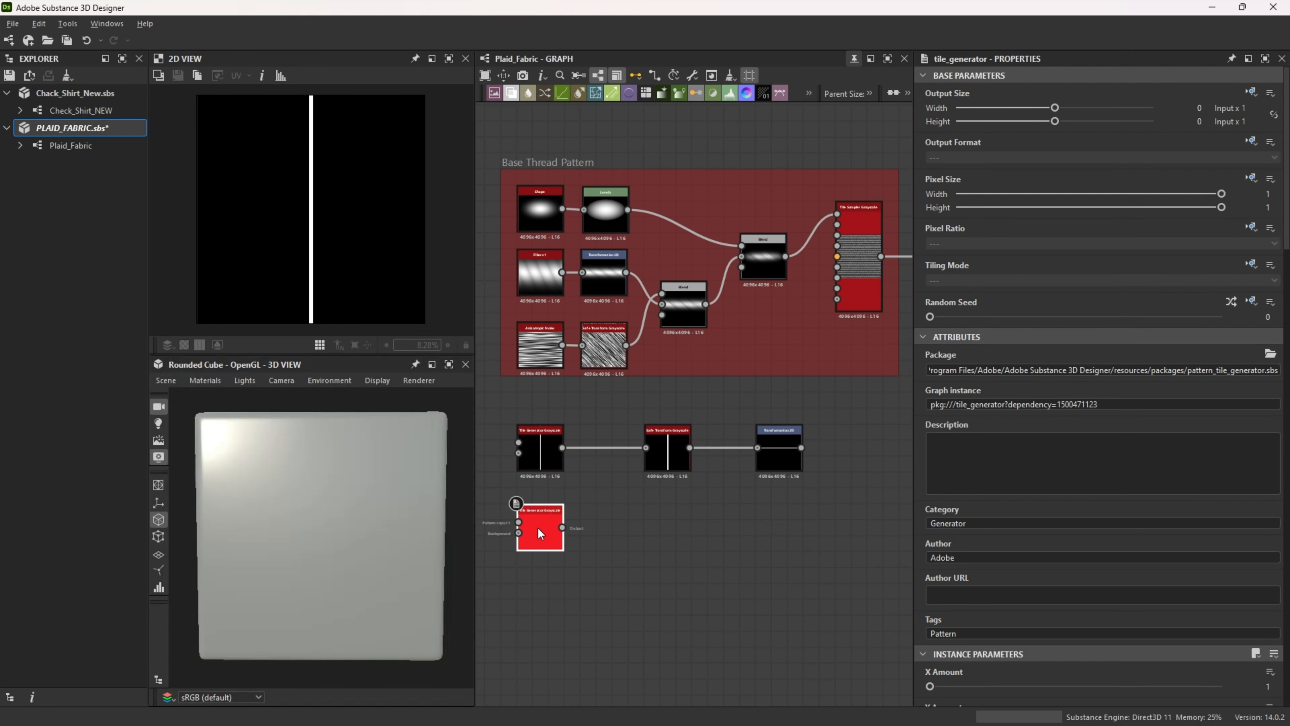
double_click(540, 529)
scroll(1160, 605, "down", 4)
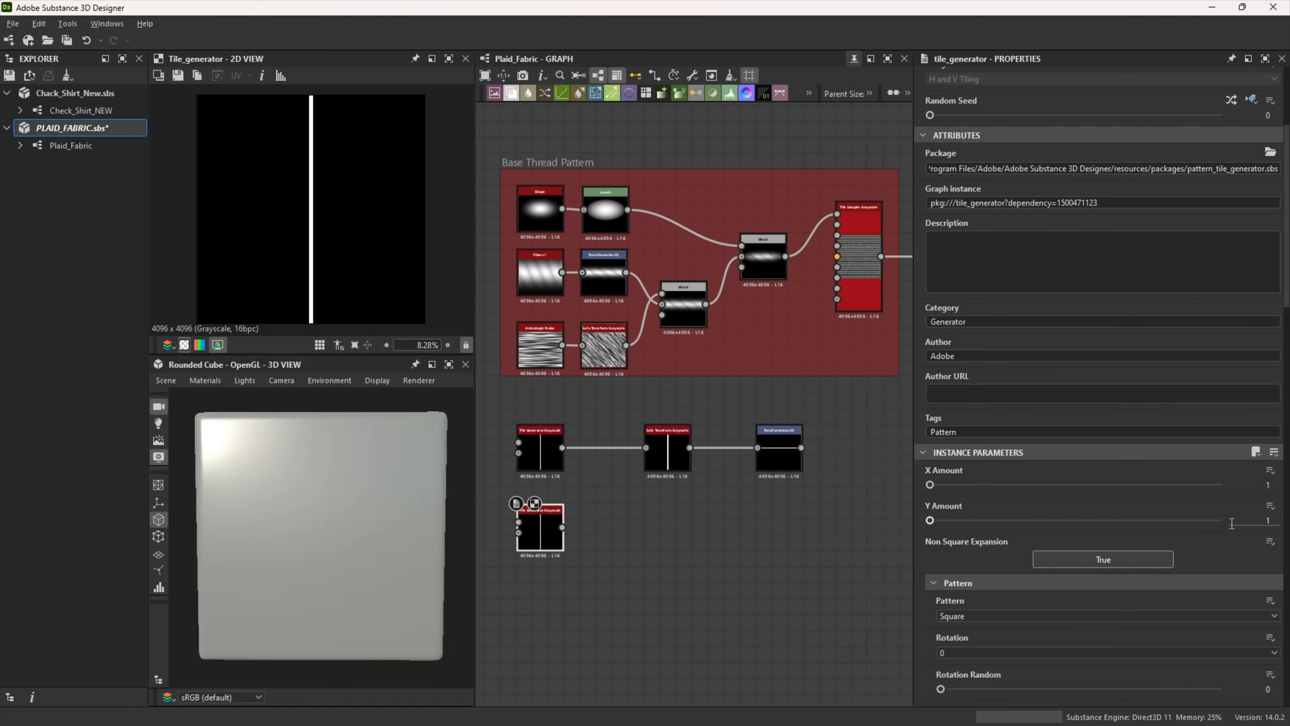
key("Return")
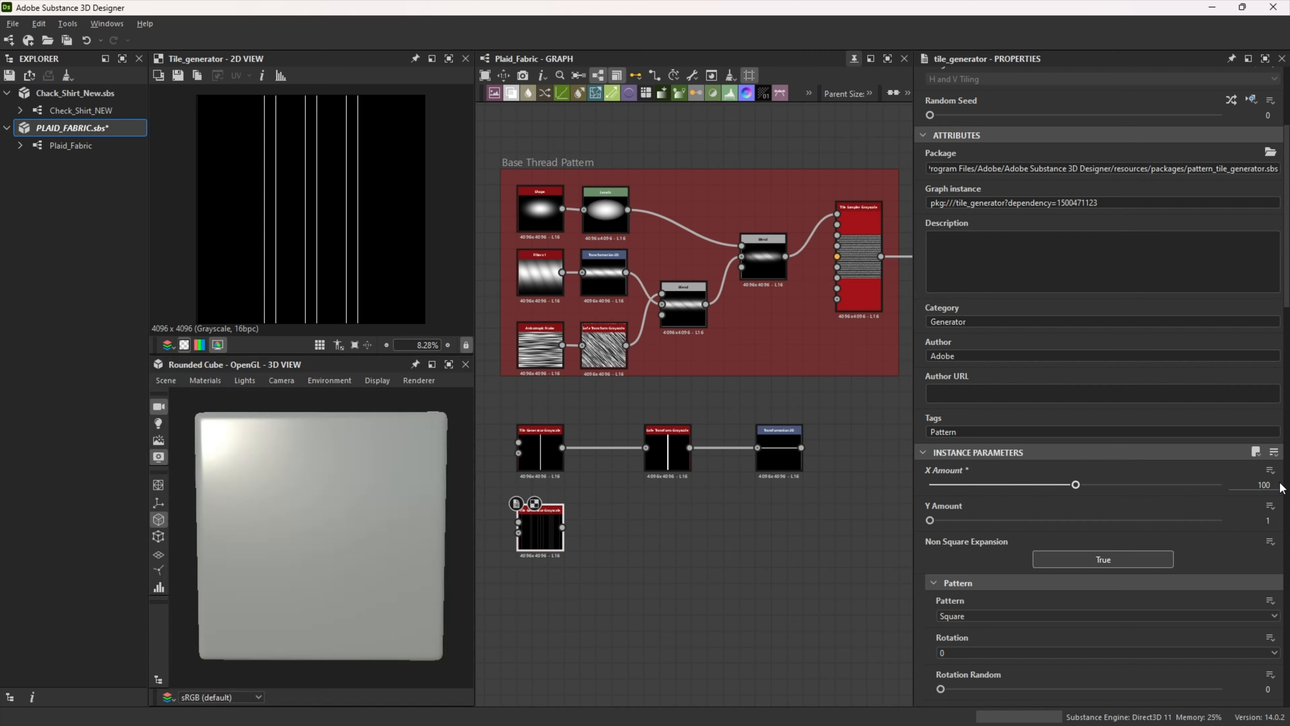
Step: Set the duplicated Tile Generator's size mode to Normal - Interstice with Interstice X at 0.5
scroll(1074, 533, "down", 6)
left_click(994, 535)
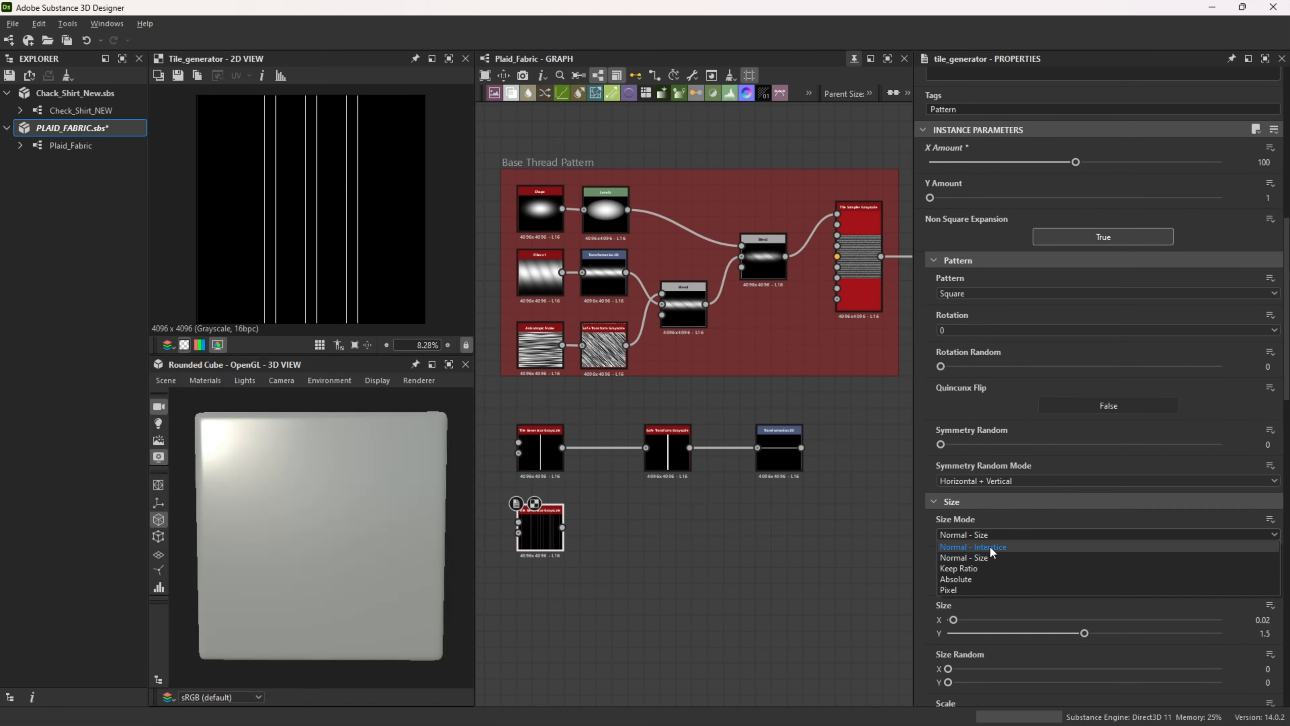
left_click(996, 548)
left_click(1280, 619)
type("0.5")
key("Return")
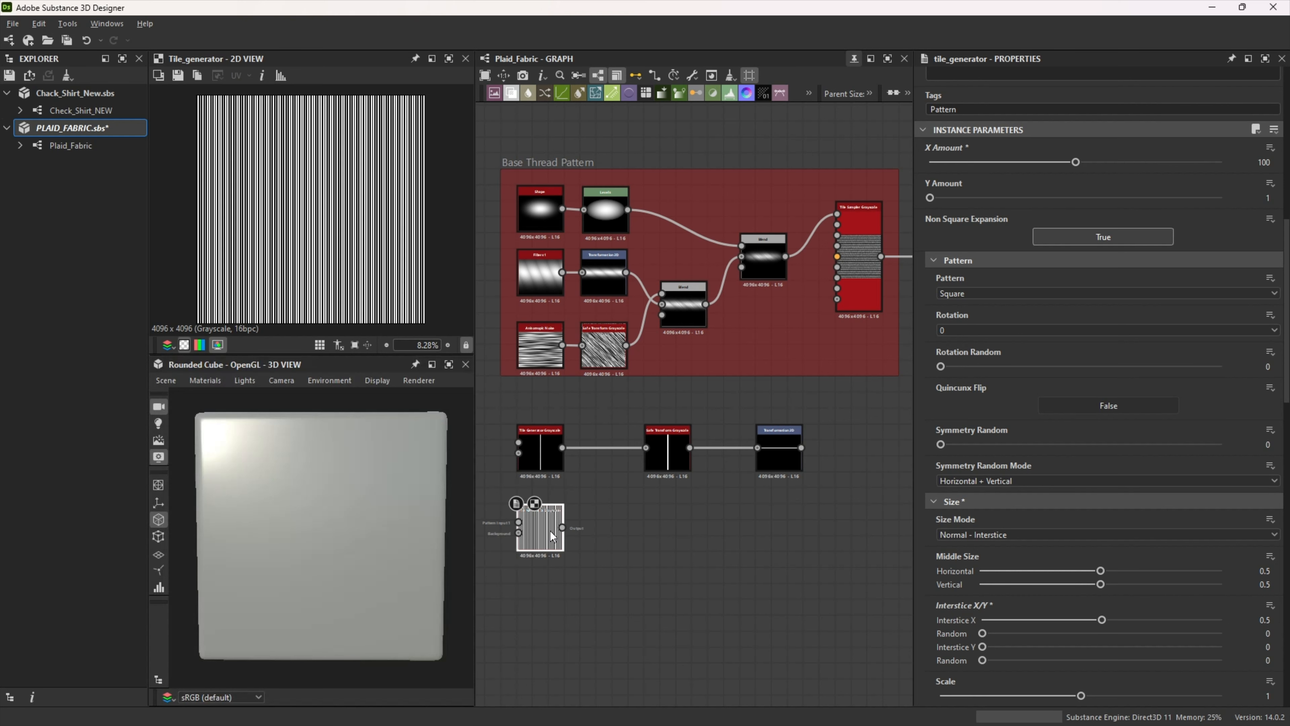
Step: Connect a Safe Transform Grayscale node to the duplicated Tile Generator and rotate it 135 degrees
left_click_drag(603, 528, 648, 528)
type("safe")
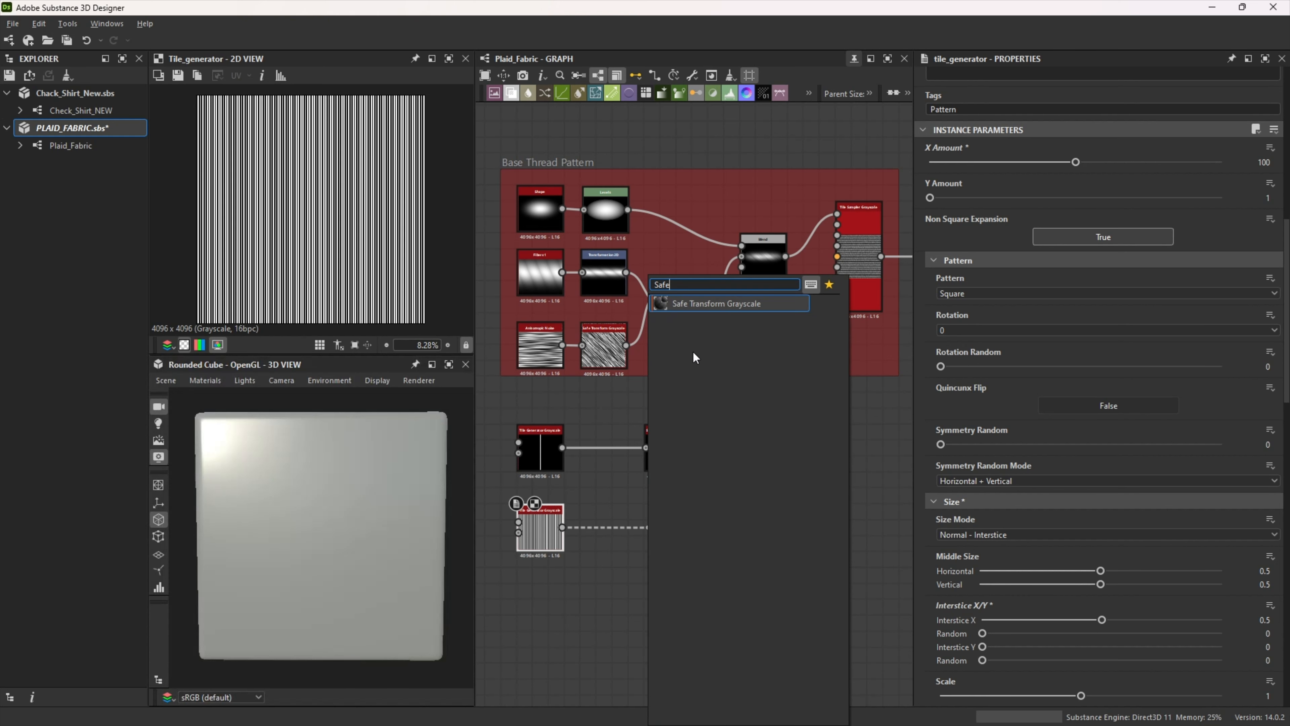
left_click(722, 306)
type("135")
key("Return")
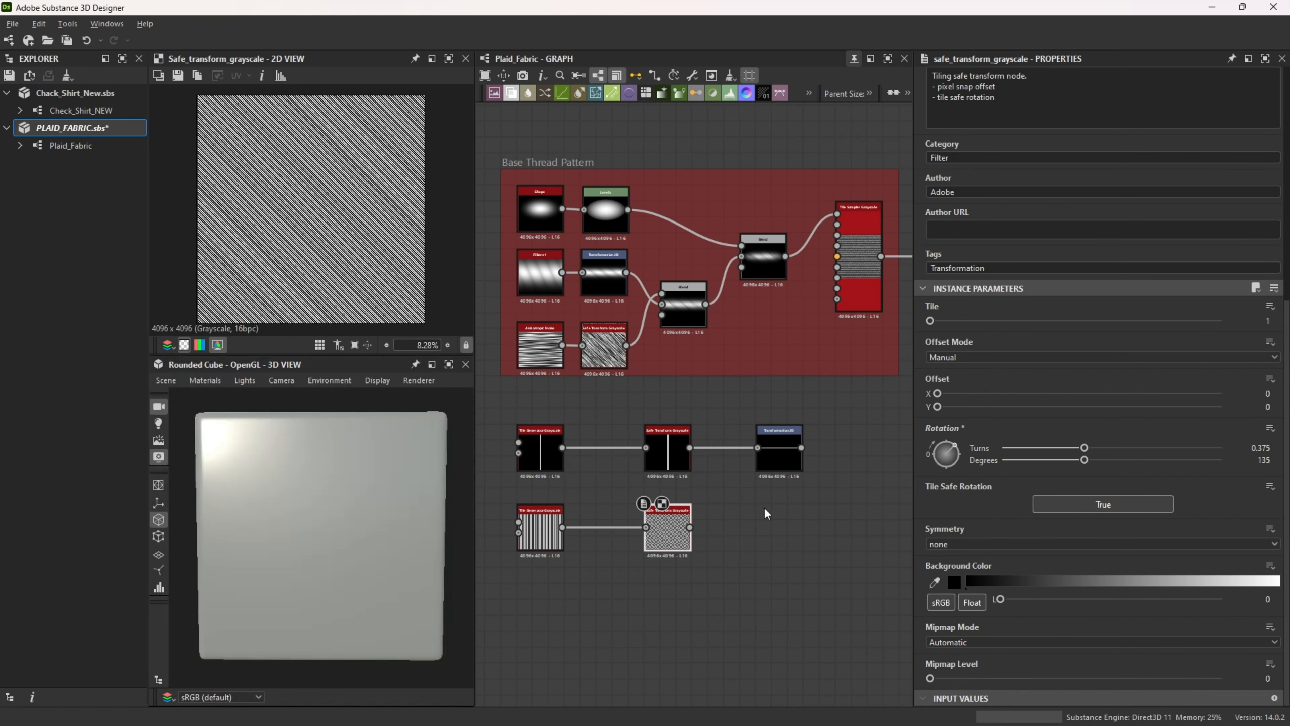
Step: Add a Blend node with the upper Safe Transform as its background and the Transformation 2D as its foreground
key("space")
left_click(832, 336)
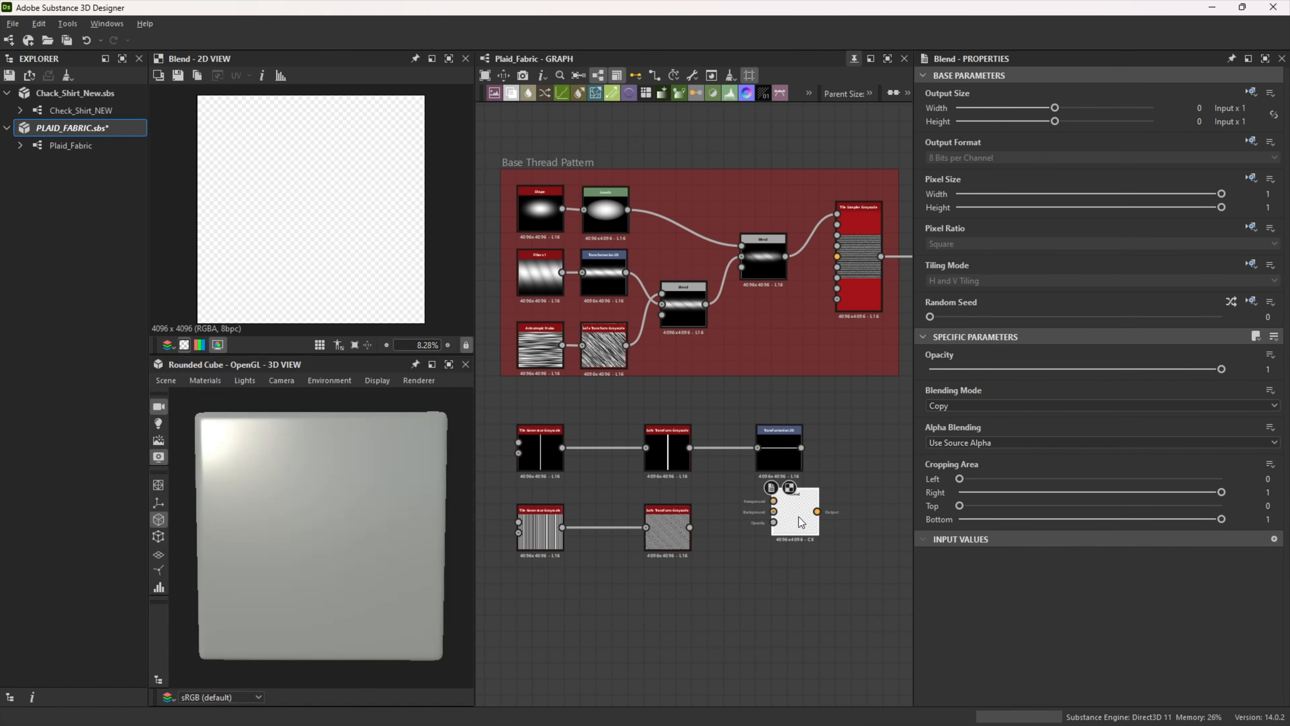
left_click_drag(819, 528, 842, 537)
left_click_drag(690, 447, 846, 525)
left_click_drag(801, 448, 820, 518)
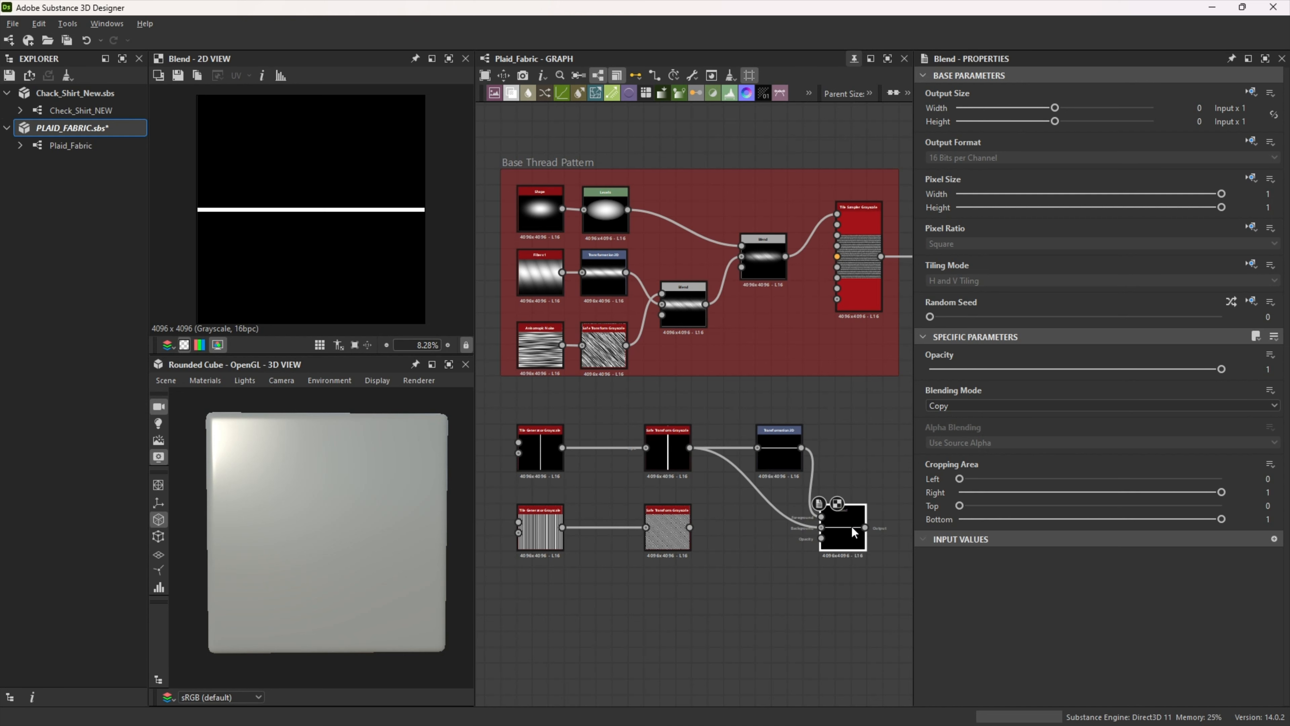
scroll(853, 523, "up", 1)
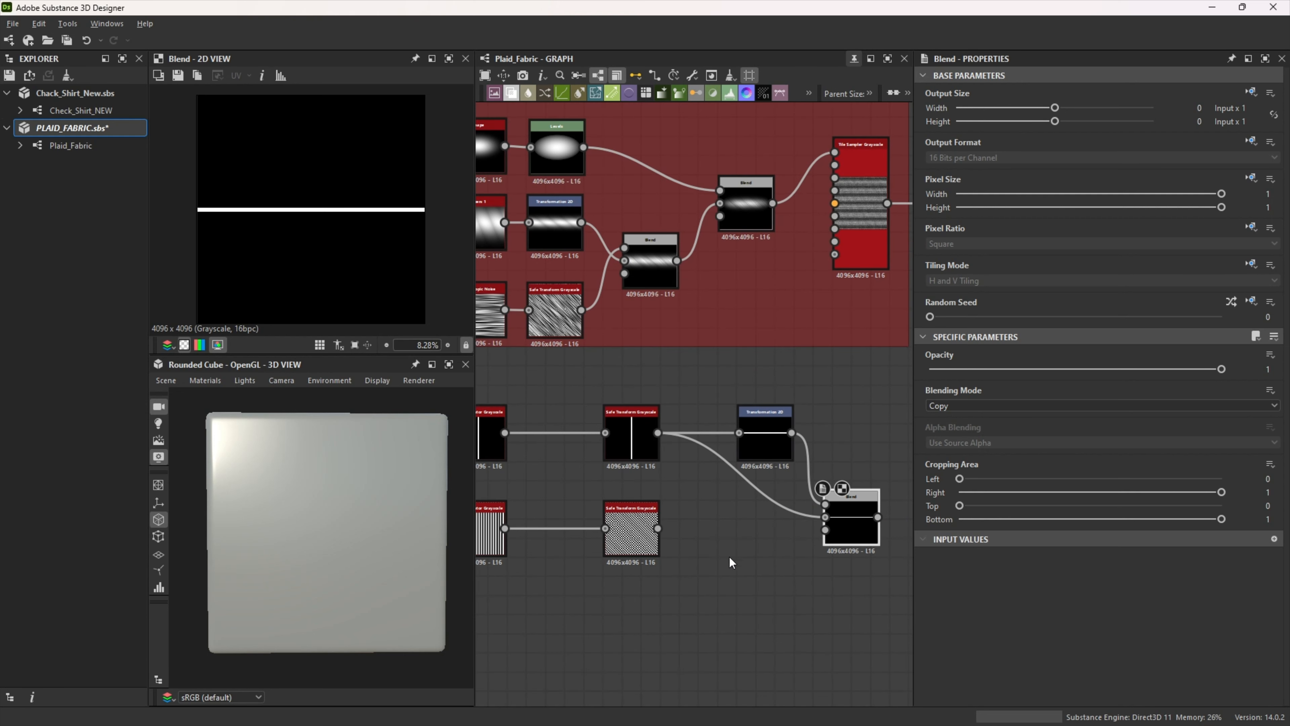
middle_click_drag(724, 601, 689, 547)
scroll(688, 547, "up", 1)
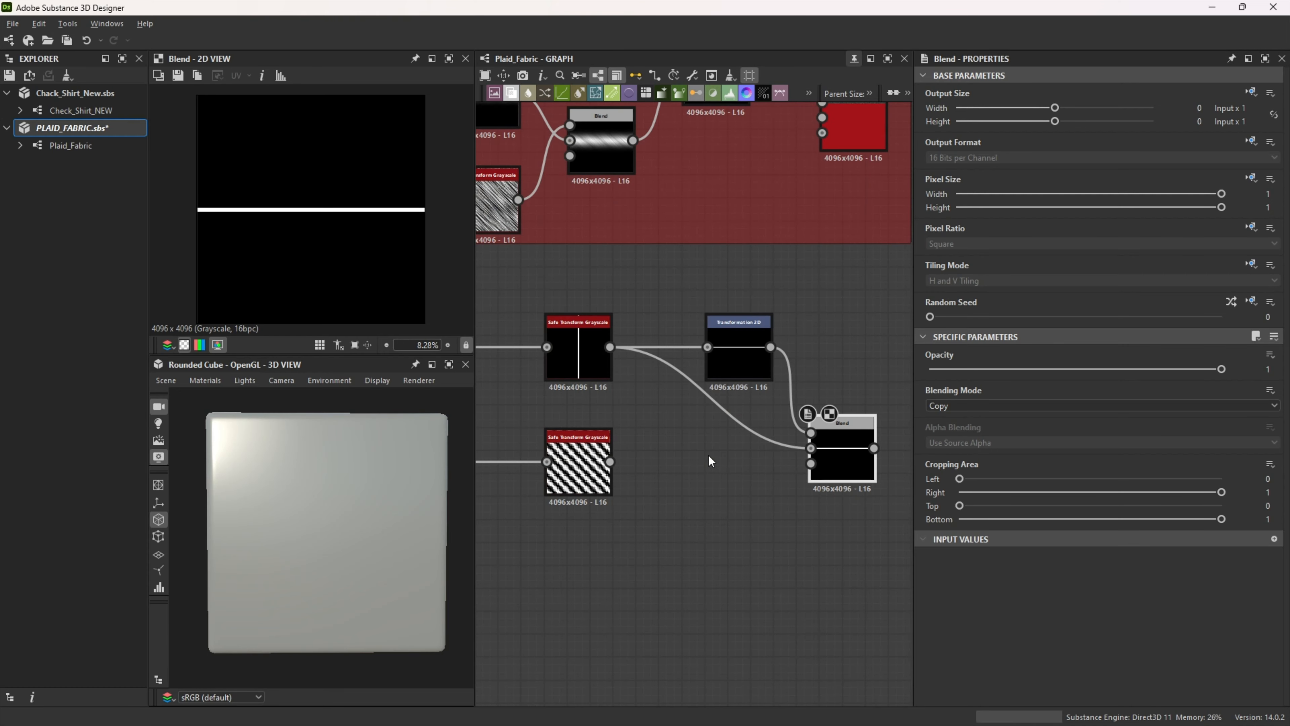
Step: Insert a dot on the Blend's background link and straighten the link by aligning the dot and the Blend
left_click(716, 403, "alt")
left_click_drag(716, 404, 705, 449)
mouse_move(843, 447)
left_mouse_down()
mouse_move(845, 395)
mouse_move(832, 448)
left_mouse_up()
Step: Connect the lower Safe Transform Grayscale to the Blend's opacity input and preview the Blend's result
scroll(620, 497, "down", 2)
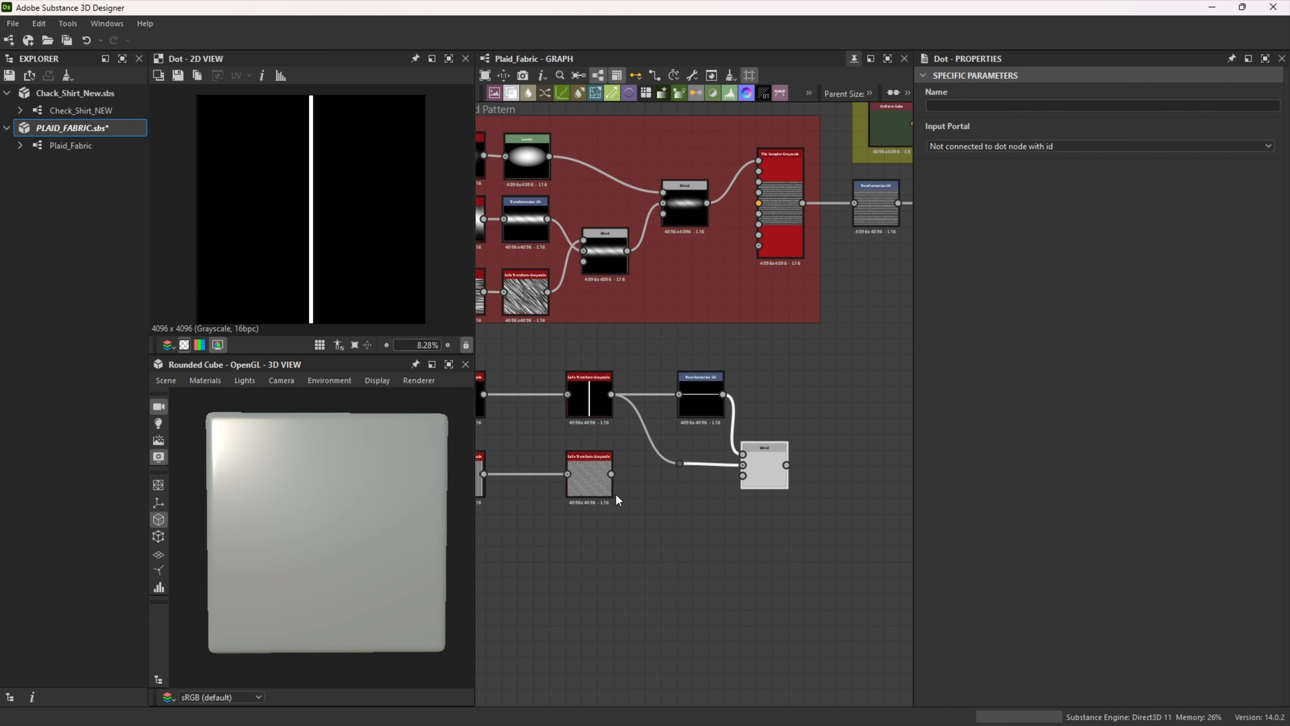
left_click_drag(674, 484, 742, 476)
double_click(774, 475)
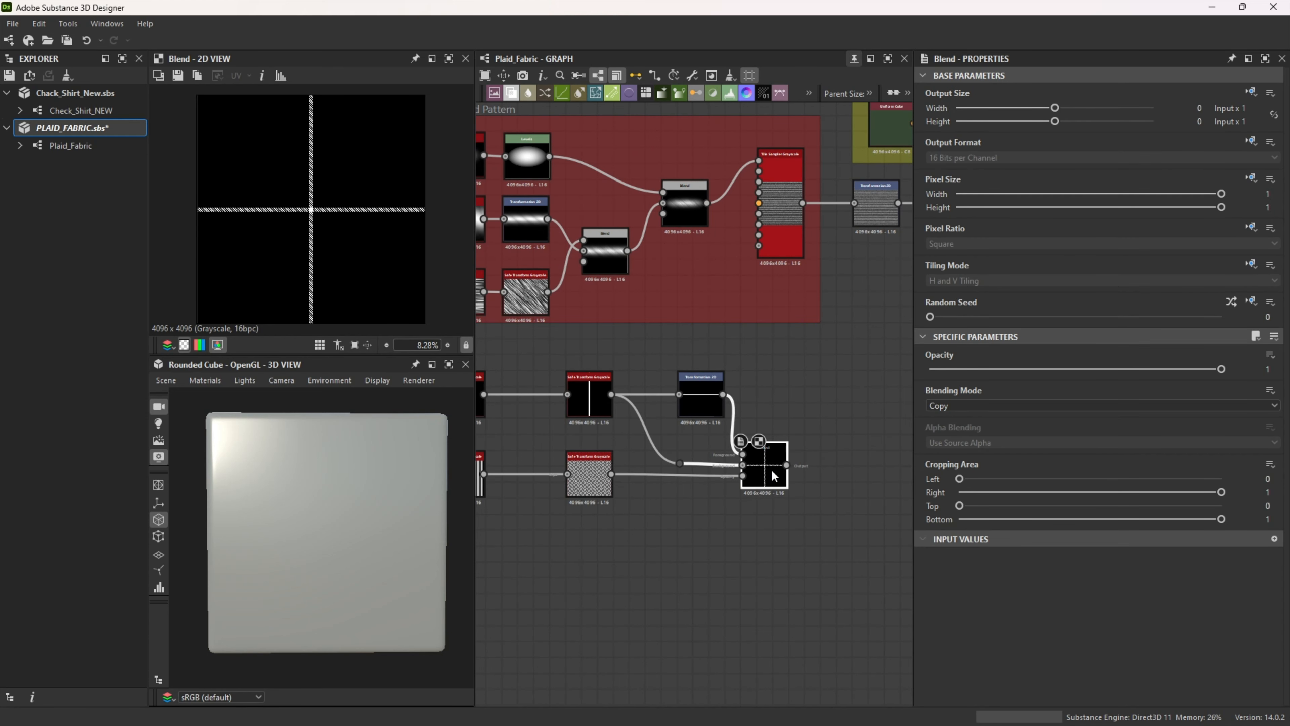
scroll(771, 469, "up", 2)
middle_click_drag(684, 530, 794, 542)
scroll(708, 533, "down", 2)
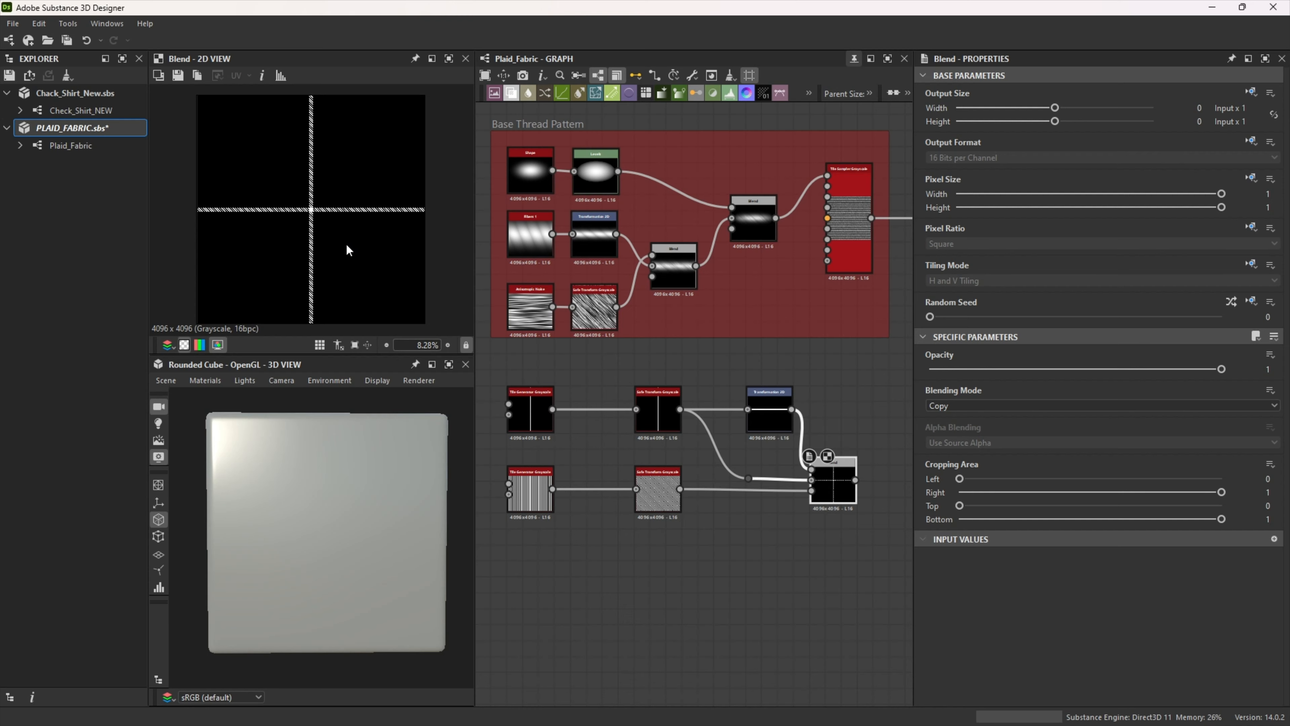
scroll(340, 231, "up", 3)
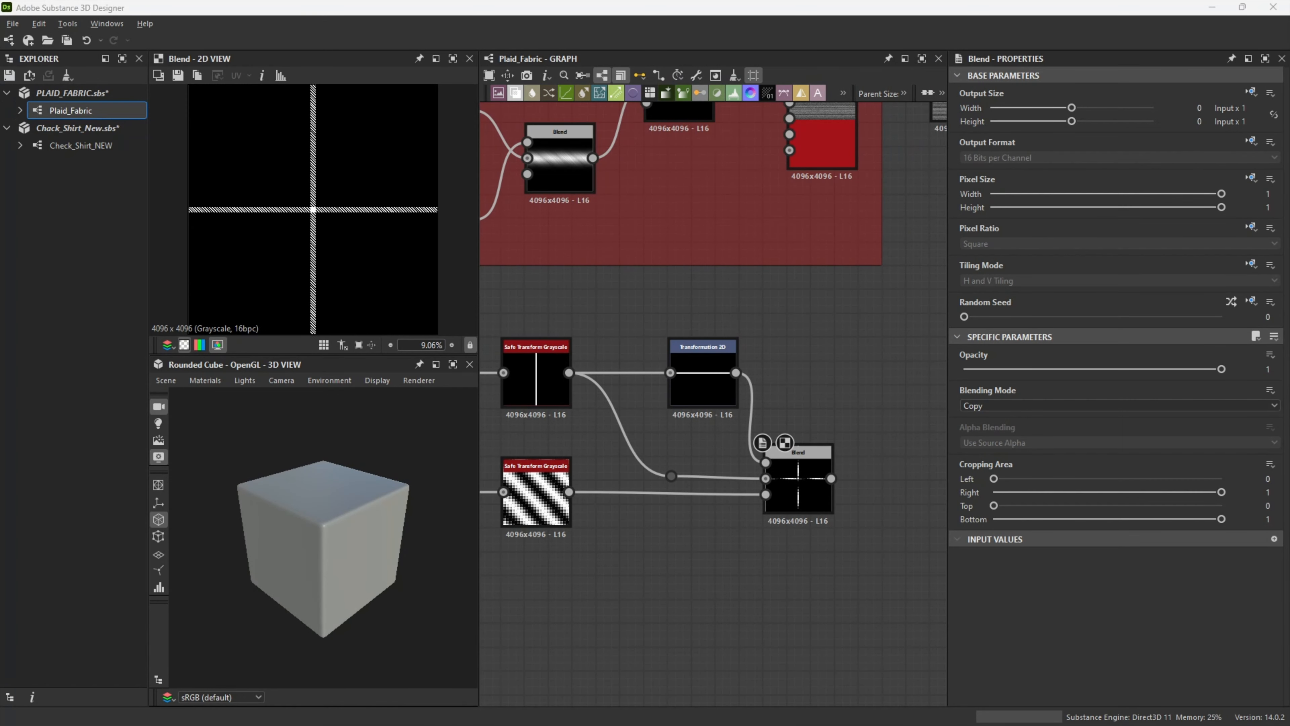
Step: Add a Transformation 2D node beyond the cross-stripe Blend and set its offset to 0.03 in X and Y
middle_click_drag(716, 559, 536, 536)
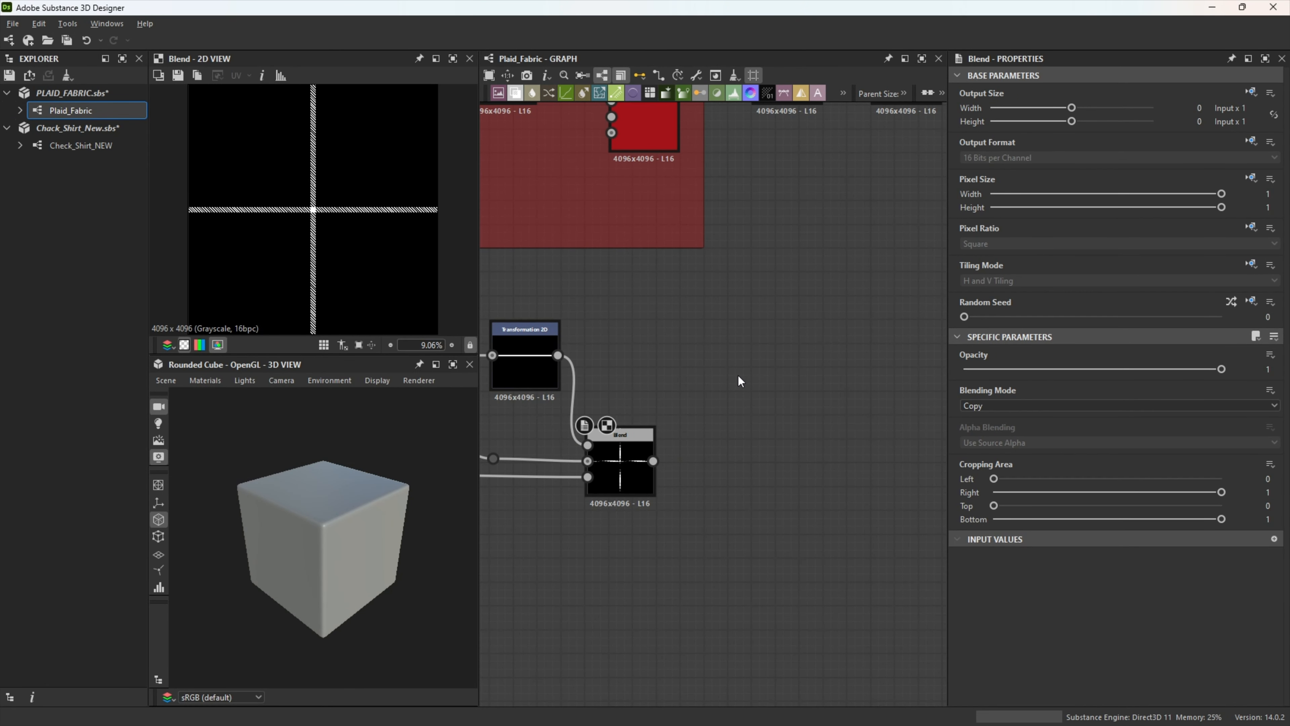
key("space")
type("trans")
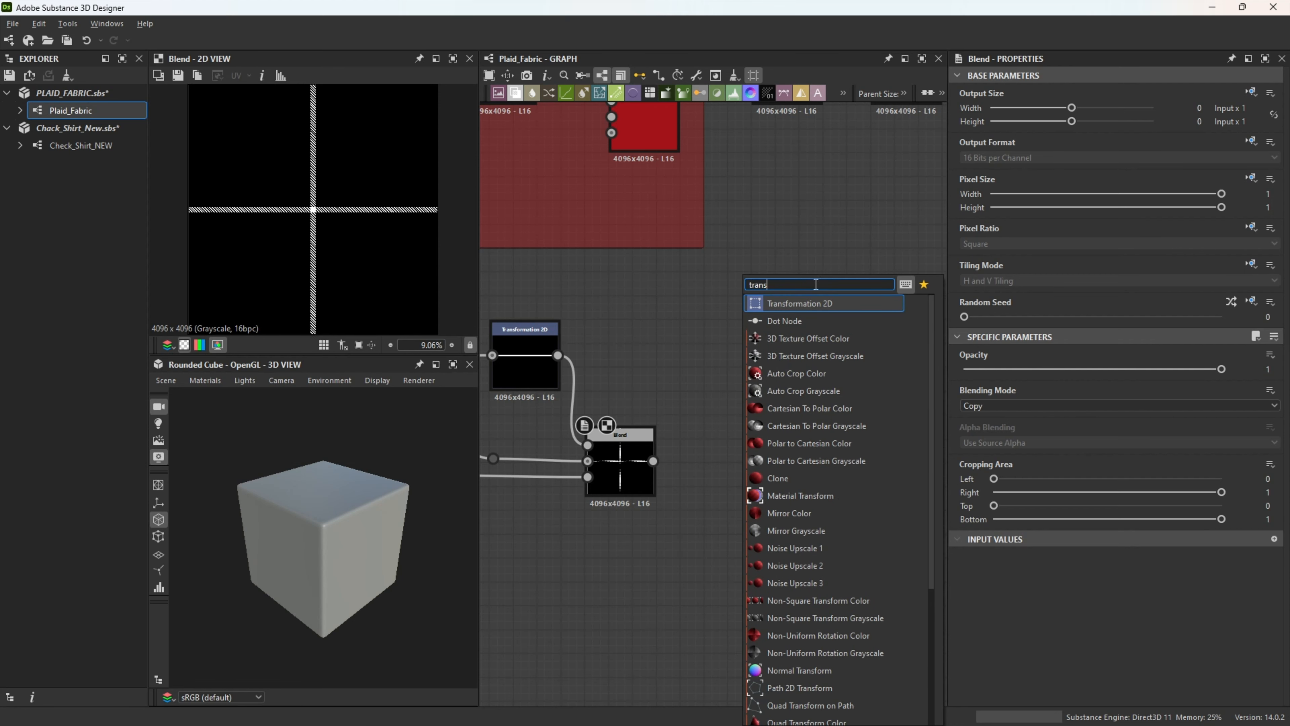
left_click(821, 304)
left_click(1268, 556)
type("0.03")
key("Tab")
key("Return")
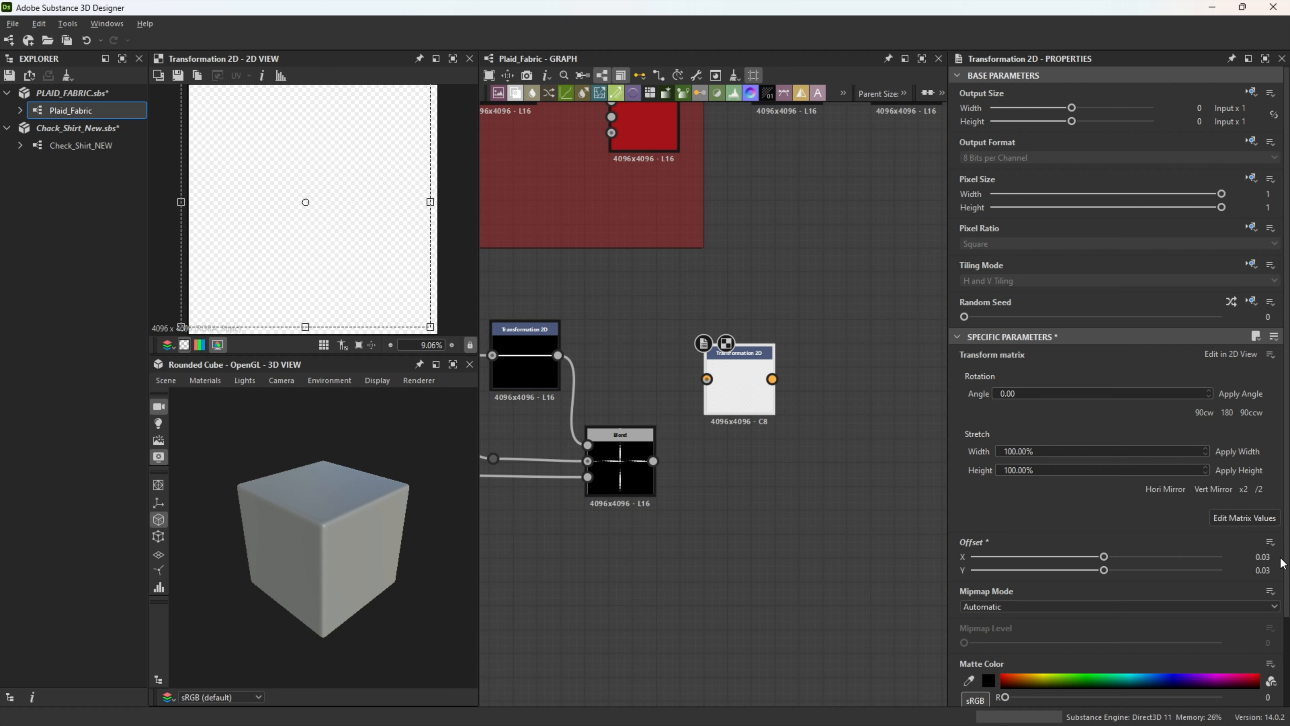
Step: Blend the cross stripes with their copy fed through the offset Transformation 2D as foreground, using Add (Linear Dodge) mode
left_click_drag(654, 461, 890, 472)
left_click(914, 321)
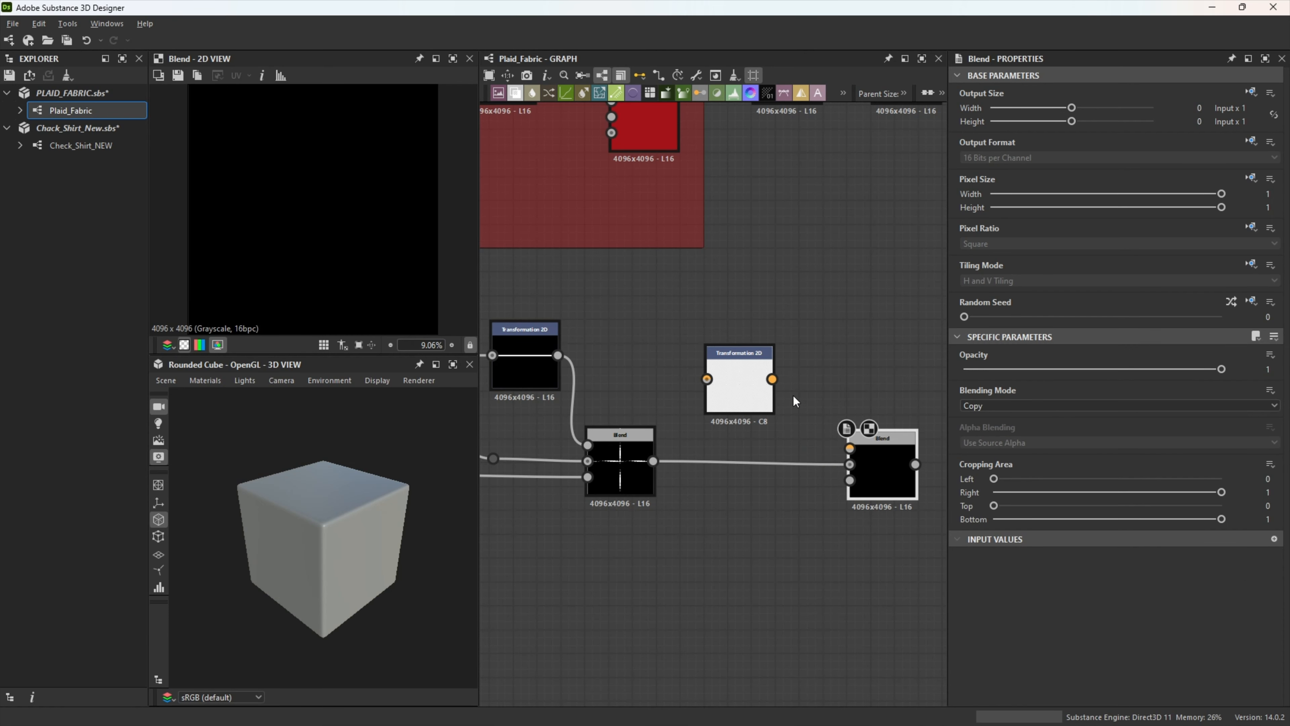
left_click_drag(772, 379, 850, 448)
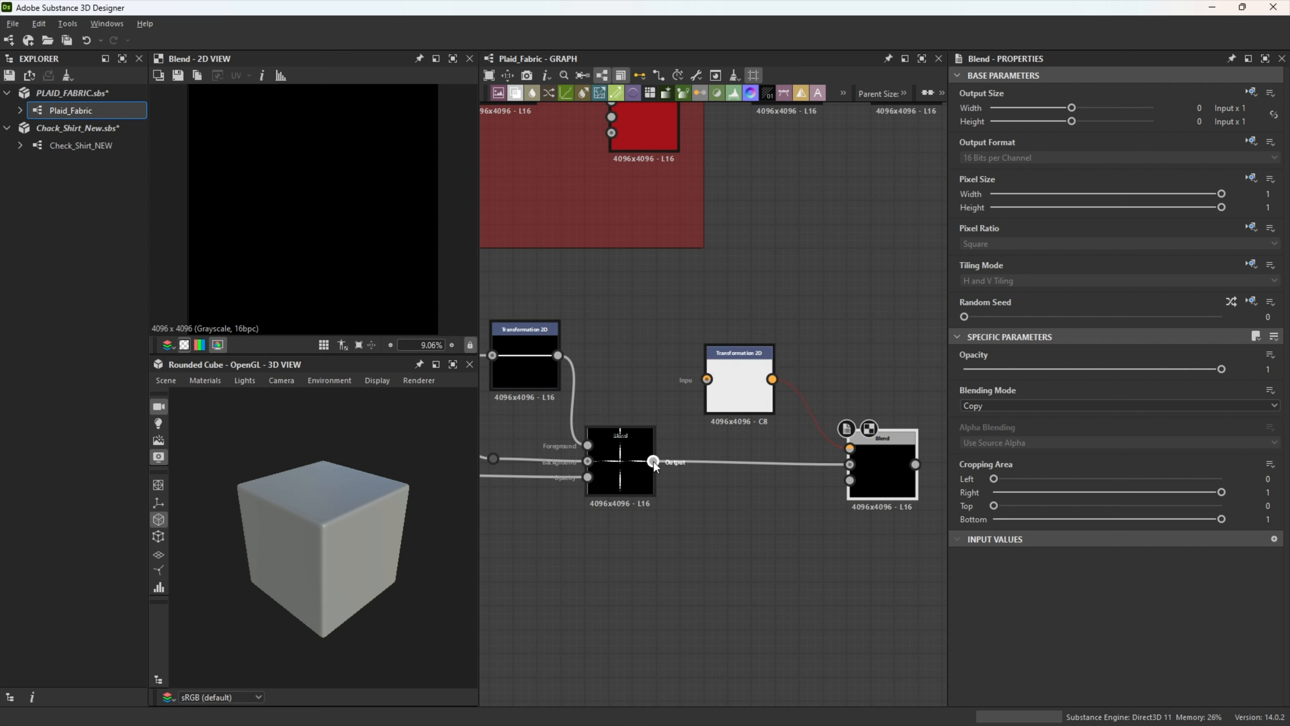
left_click_drag(653, 461, 770, 396)
left_click(883, 477)
left_click(999, 405)
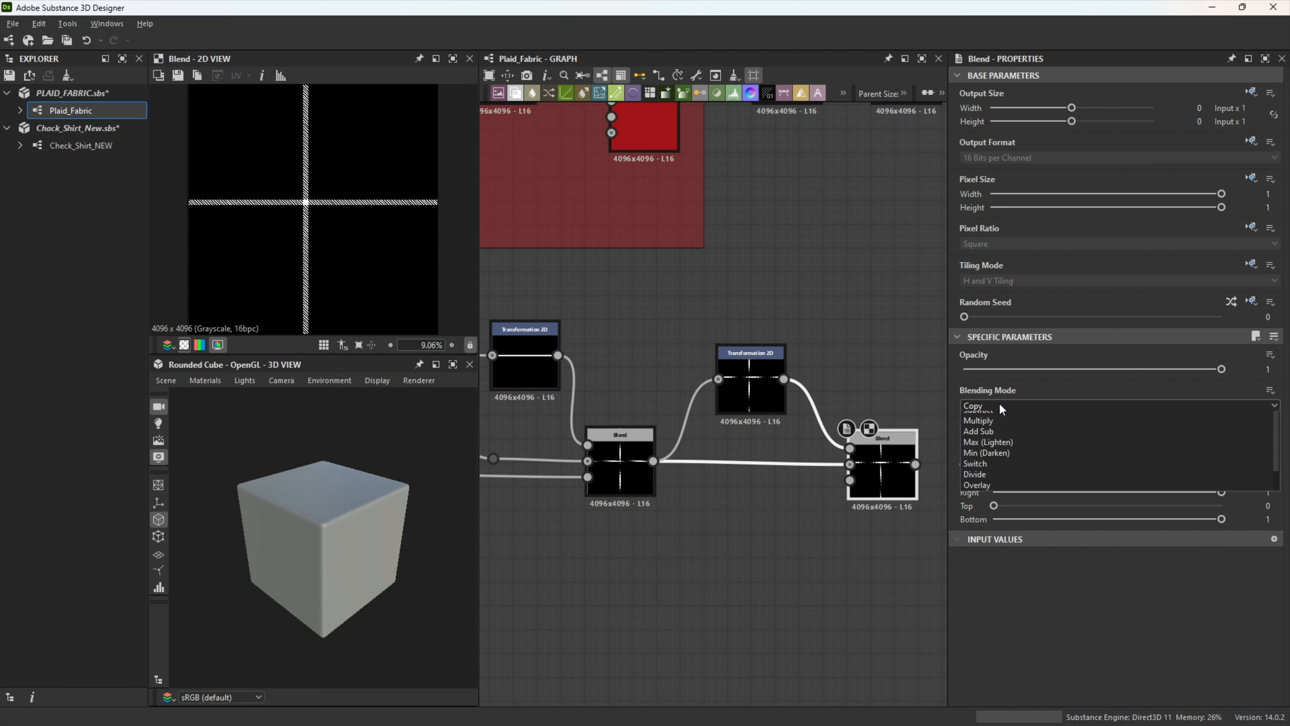
left_click(994, 428)
Step: Duplicate the offset Transformation 2D beyond the Add (Linear Dodge) Blend and rotate the copy 180 degrees
mouse_move(842, 545)
middle_mouse_down()
mouse_move(674, 507)
mouse_move(667, 517)
middle_mouse_up()
scroll(666, 518, "down", 2)
left_click(604, 396)
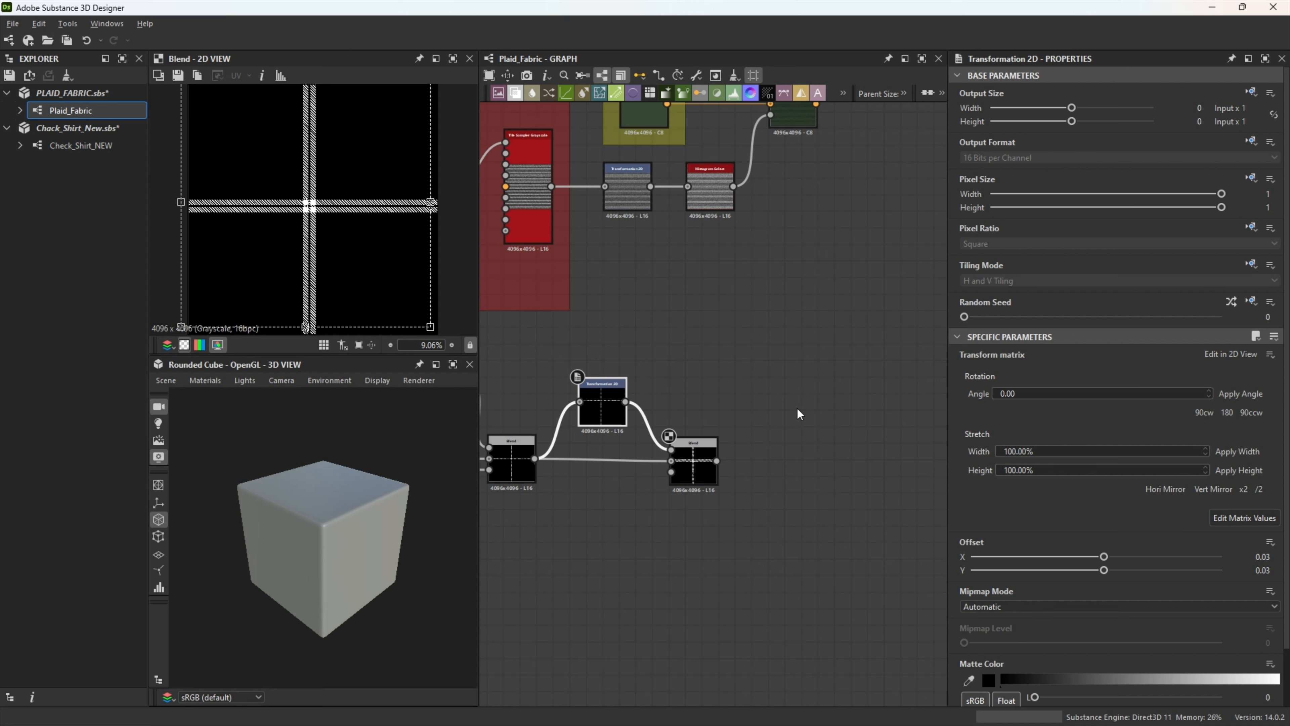
key("ctrl+d")
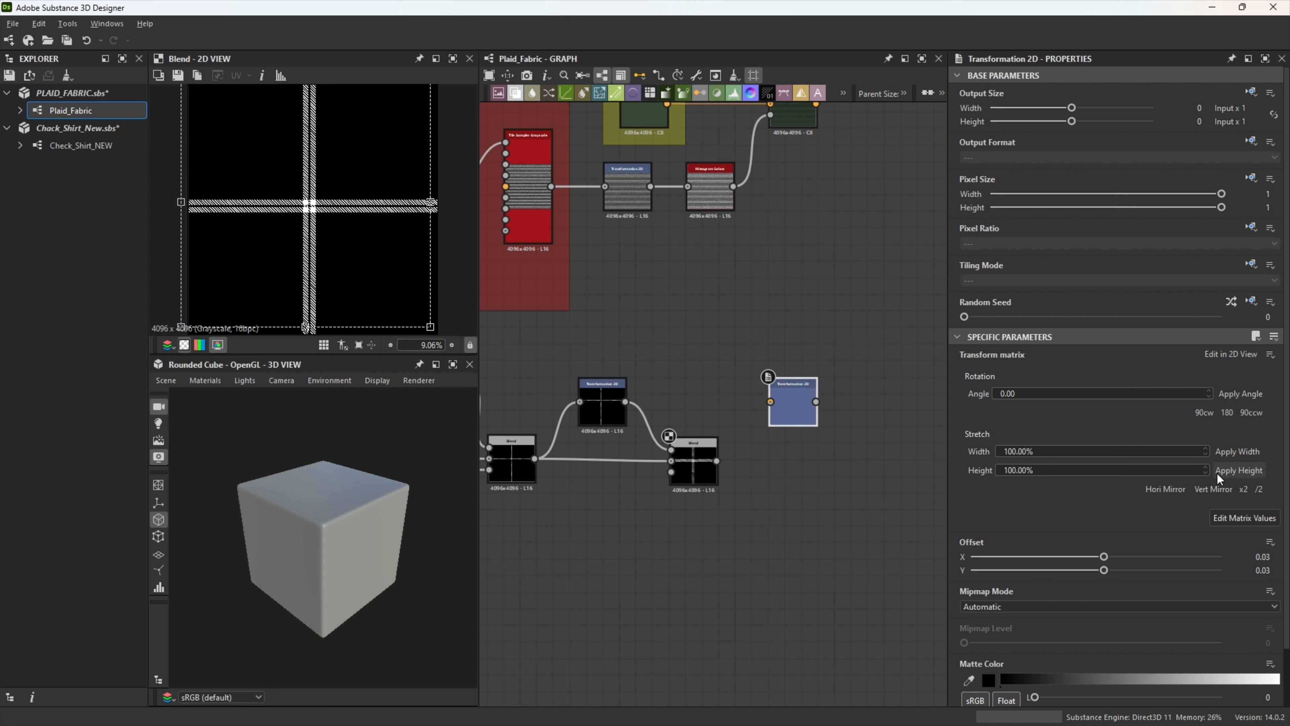
left_click(1227, 412)
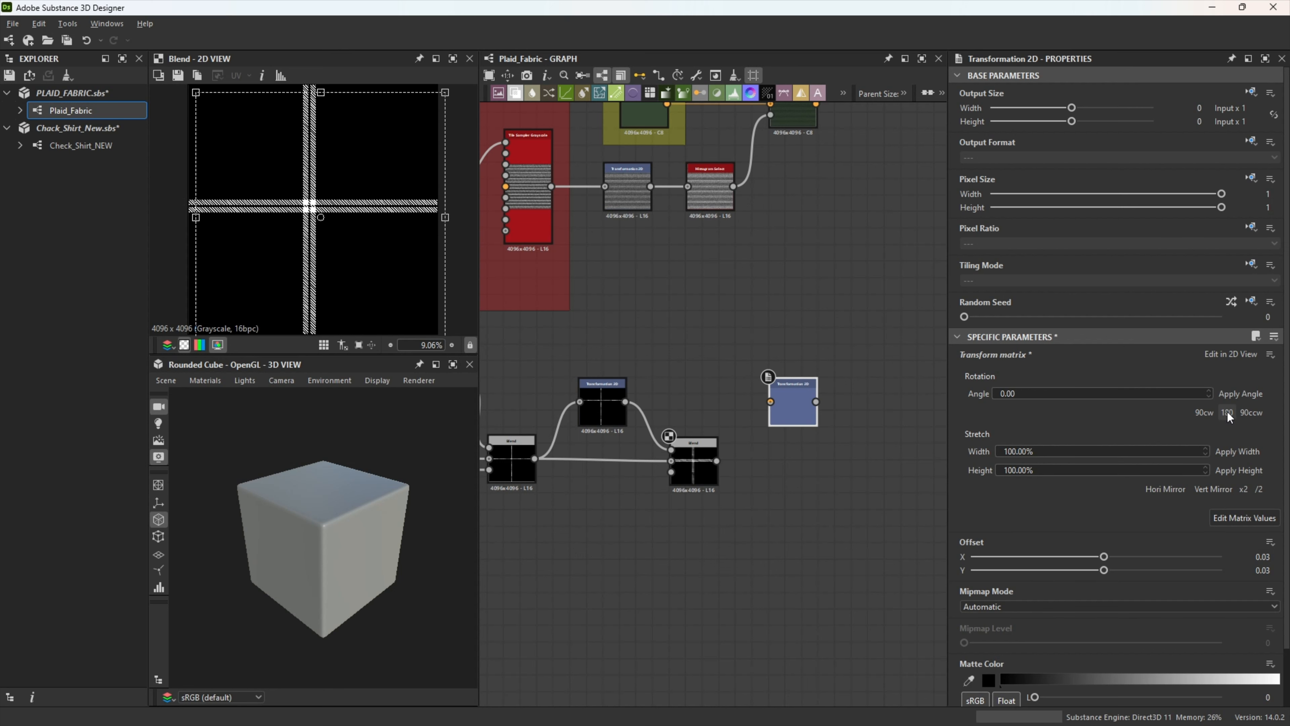
Step: Duplicate the Add (Linear Dodge) Blend and feed the previous Blend into both the rotated Transformation 2D and the copy's background
left_click(701, 468)
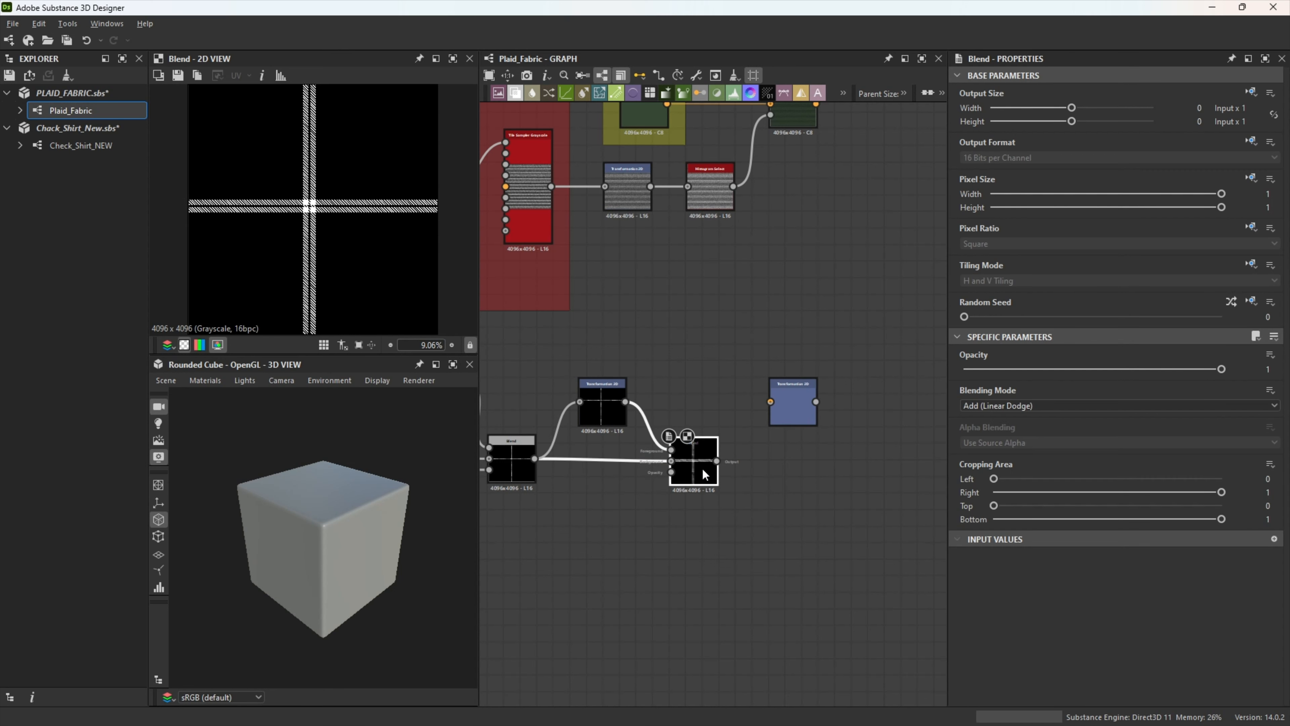
key("ctrl+d")
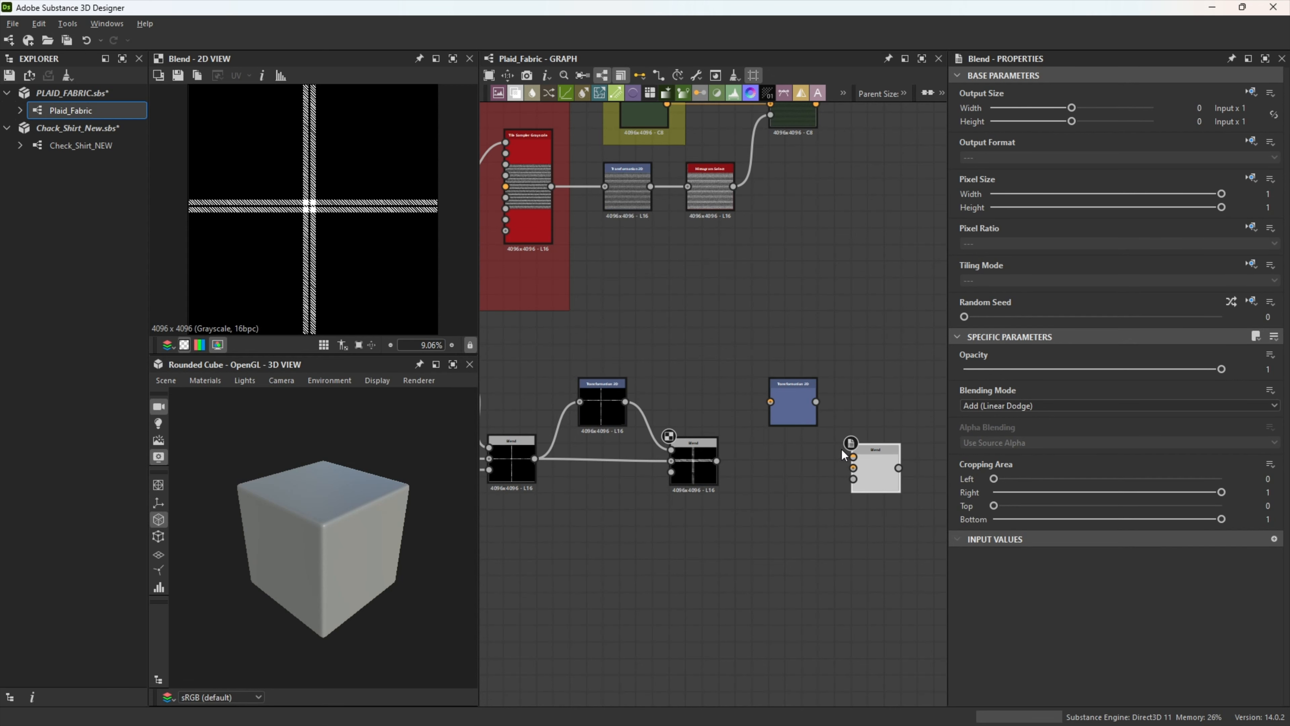
left_click_drag(716, 461, 782, 406)
left_click_drag(718, 462, 853, 468)
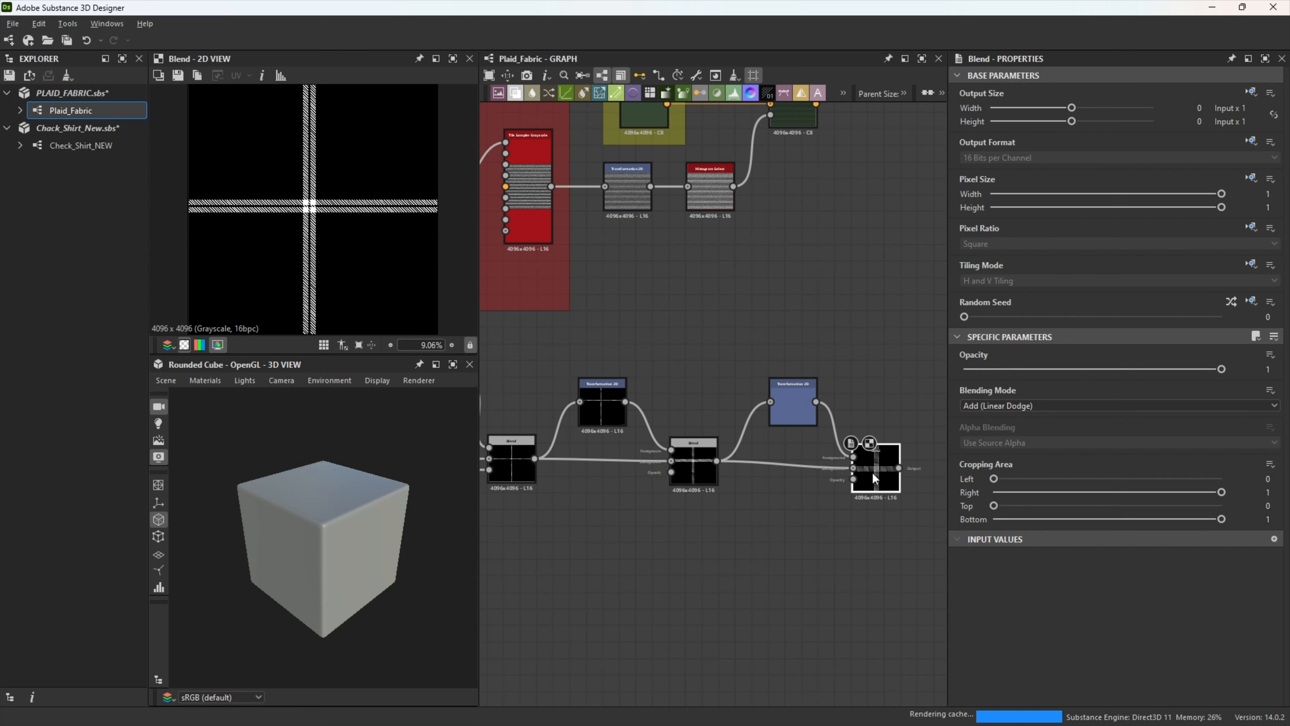
left_click_drag(871, 470, 871, 460)
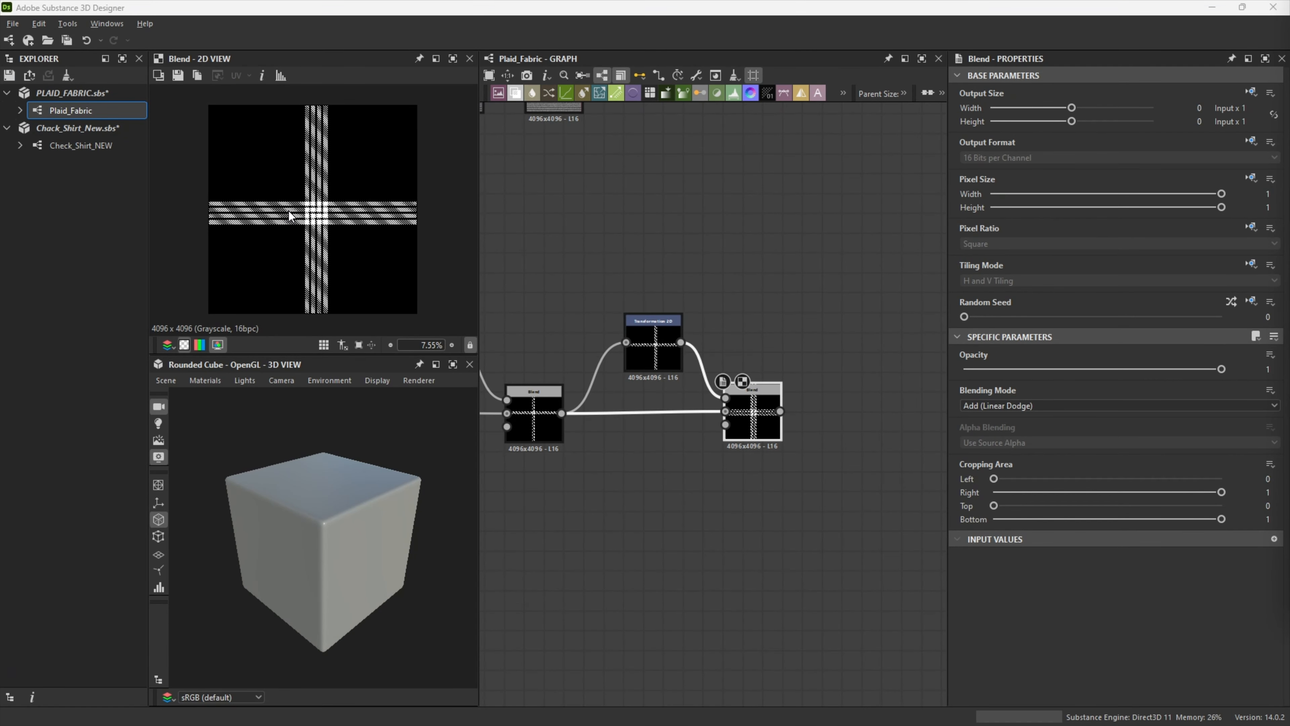
Step: Duplicate the rotated Transformation 2D beyond the last Blend, keeping its input link, and preview the copy
left_click(720, 490)
scroll(740, 501, "up", 2)
middle_click_drag(741, 502, 667, 544)
scroll(668, 544, "down", 2)
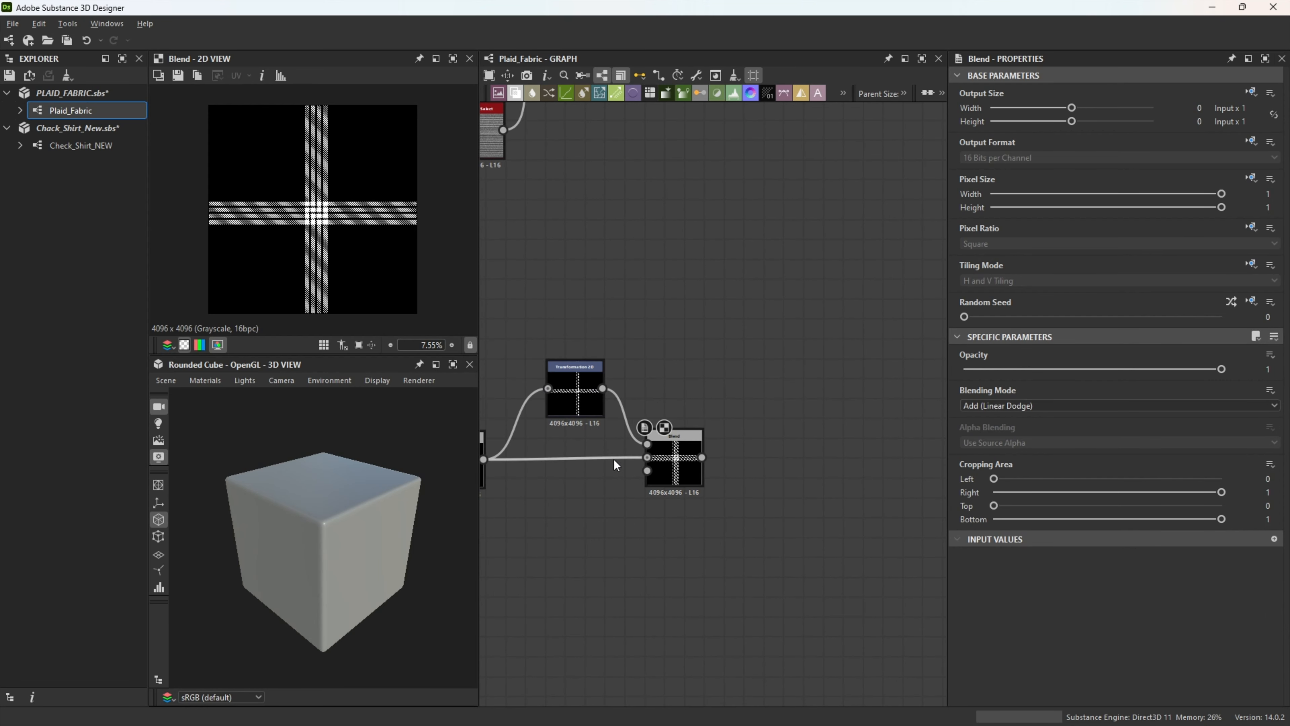
left_click(578, 386)
key("ctrl+d")
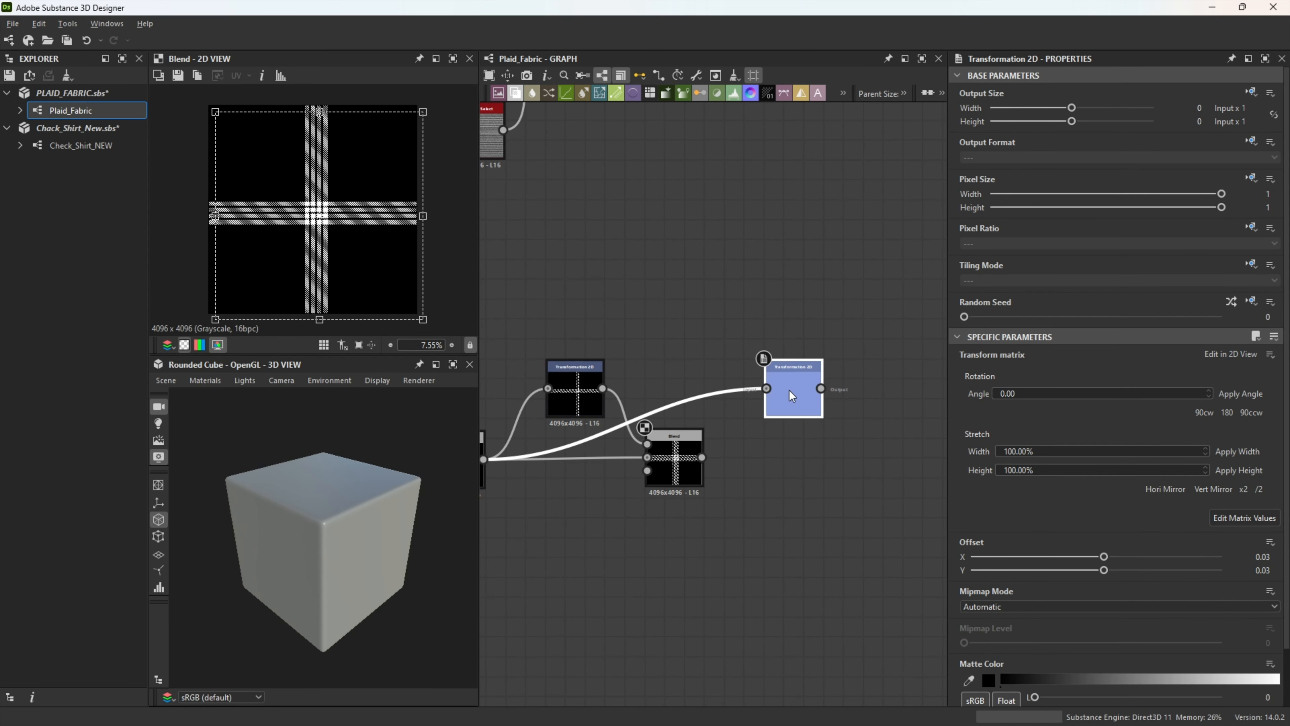
left_click(771, 393)
double_click(784, 390)
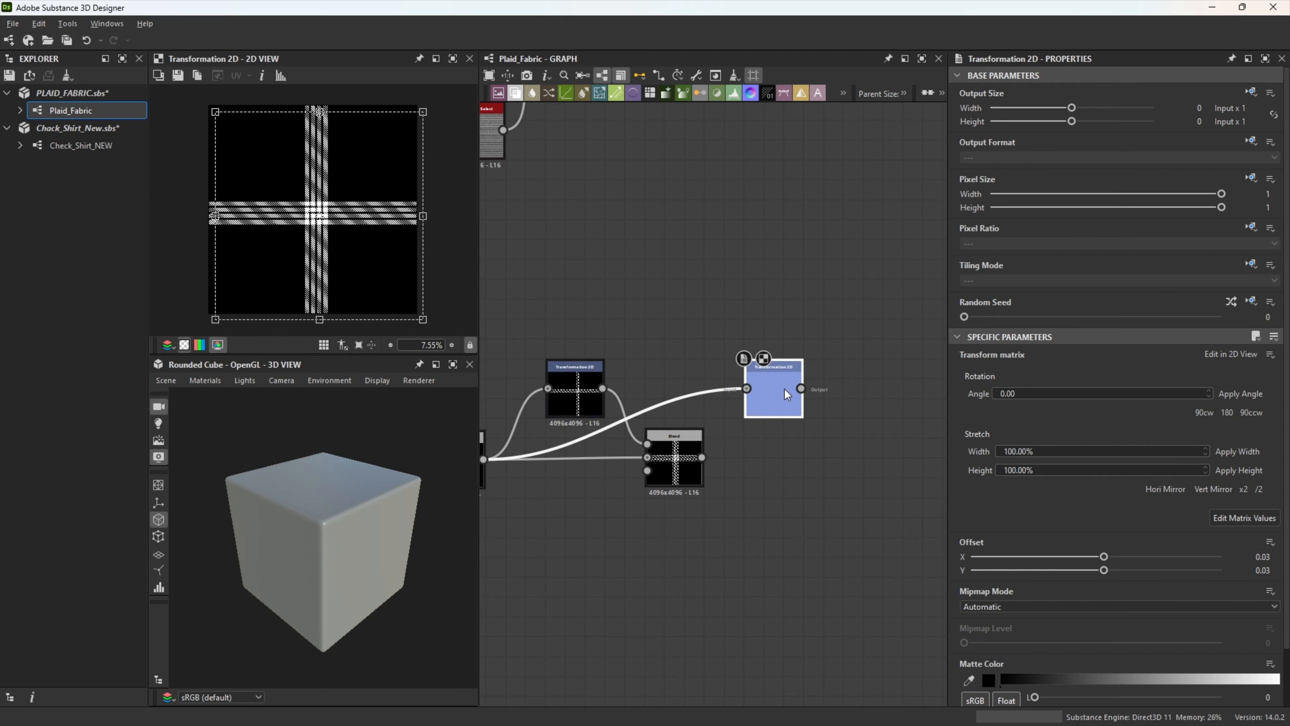
Step: Set the duplicated Transformation 2D's offset to 0.06 in X and Y and rotate it another 180 degrees
double_click(1258, 556)
type("0.06")
key("Tab")
type("0")
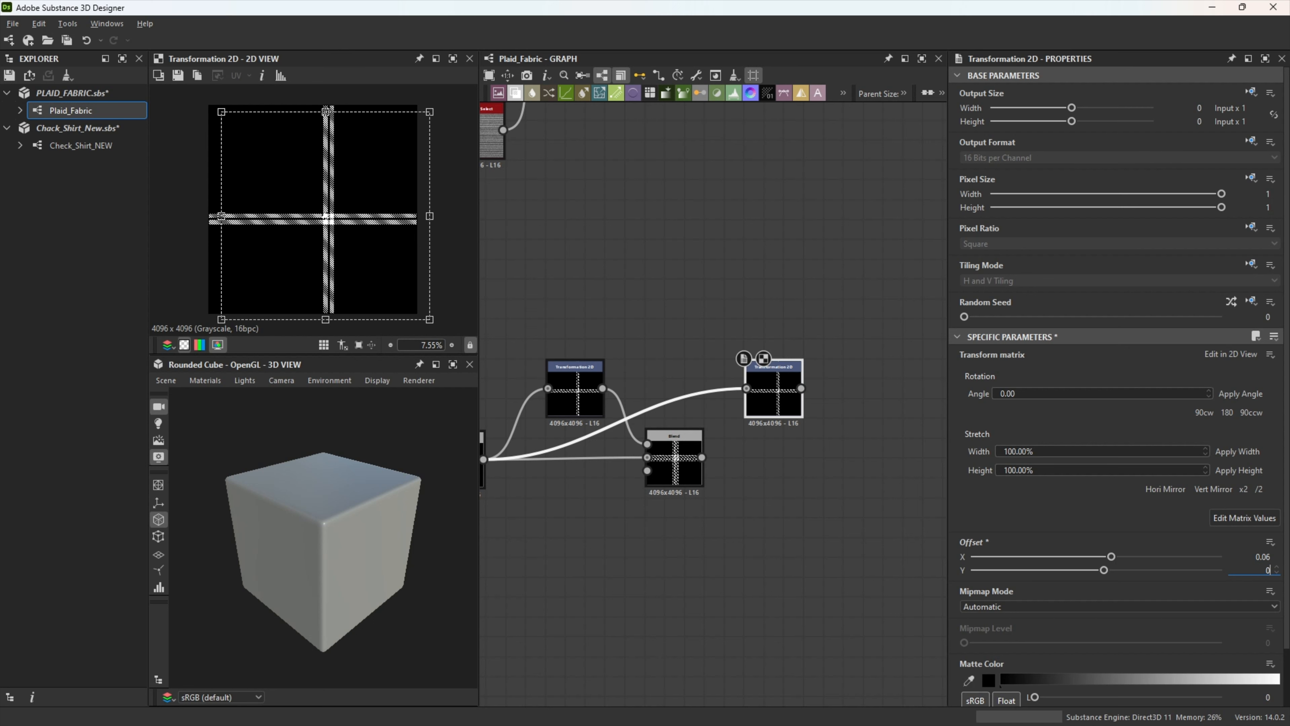
type(".06")
key("Return")
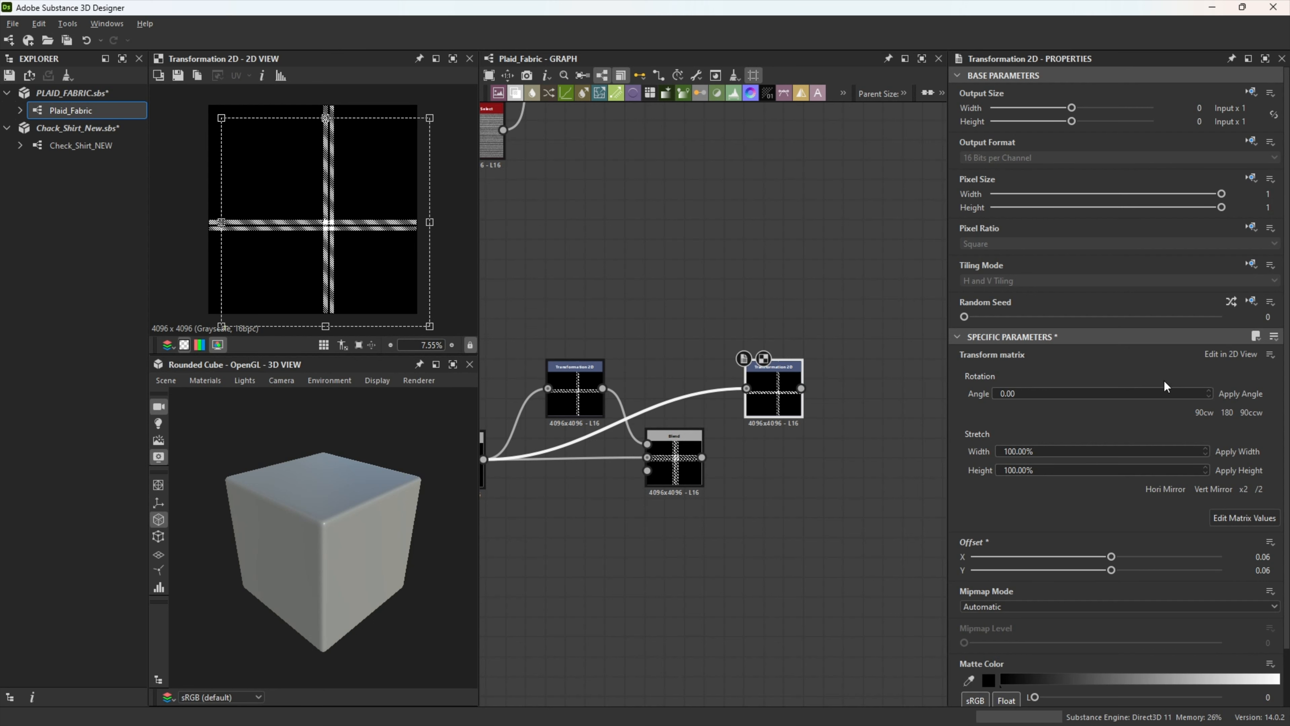
left_click(1228, 413)
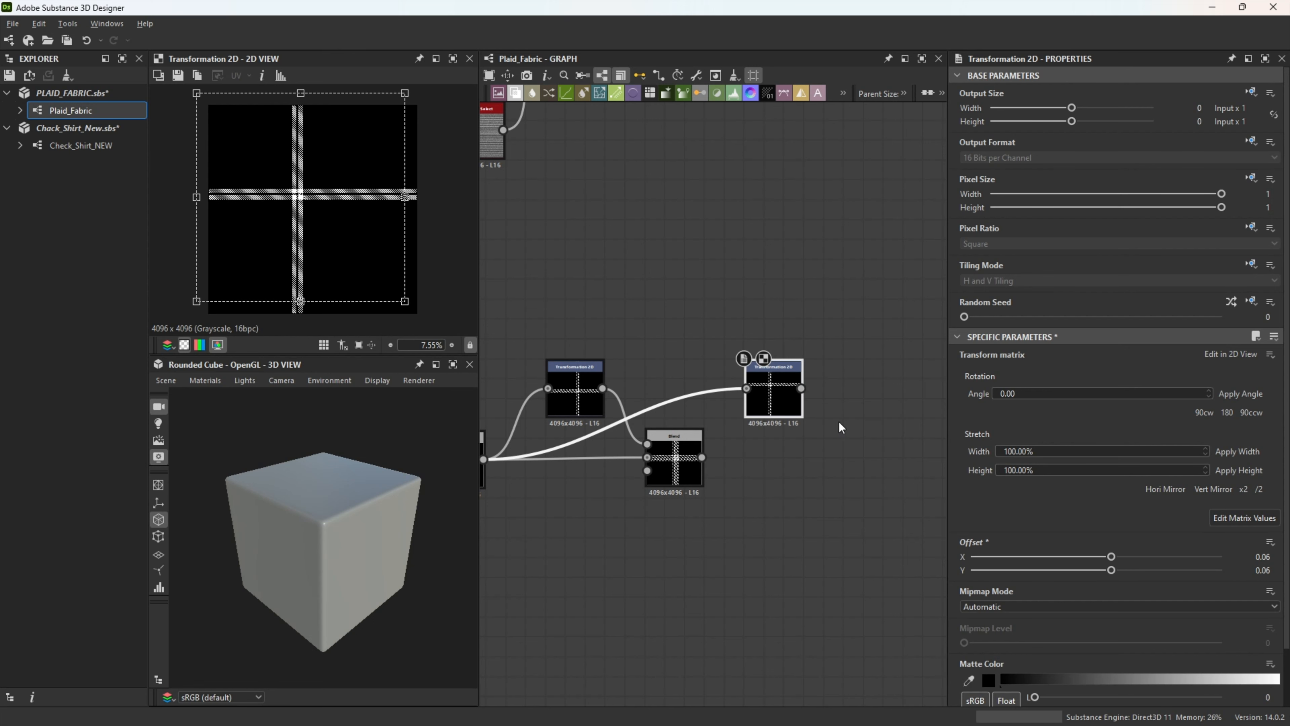
Step: Add an Add (Linear Dodge) Blend with the previous Blend as background and the 0.06-offset Transformation 2D as foreground
left_click_drag(703, 457, 883, 460)
left_click(864, 356)
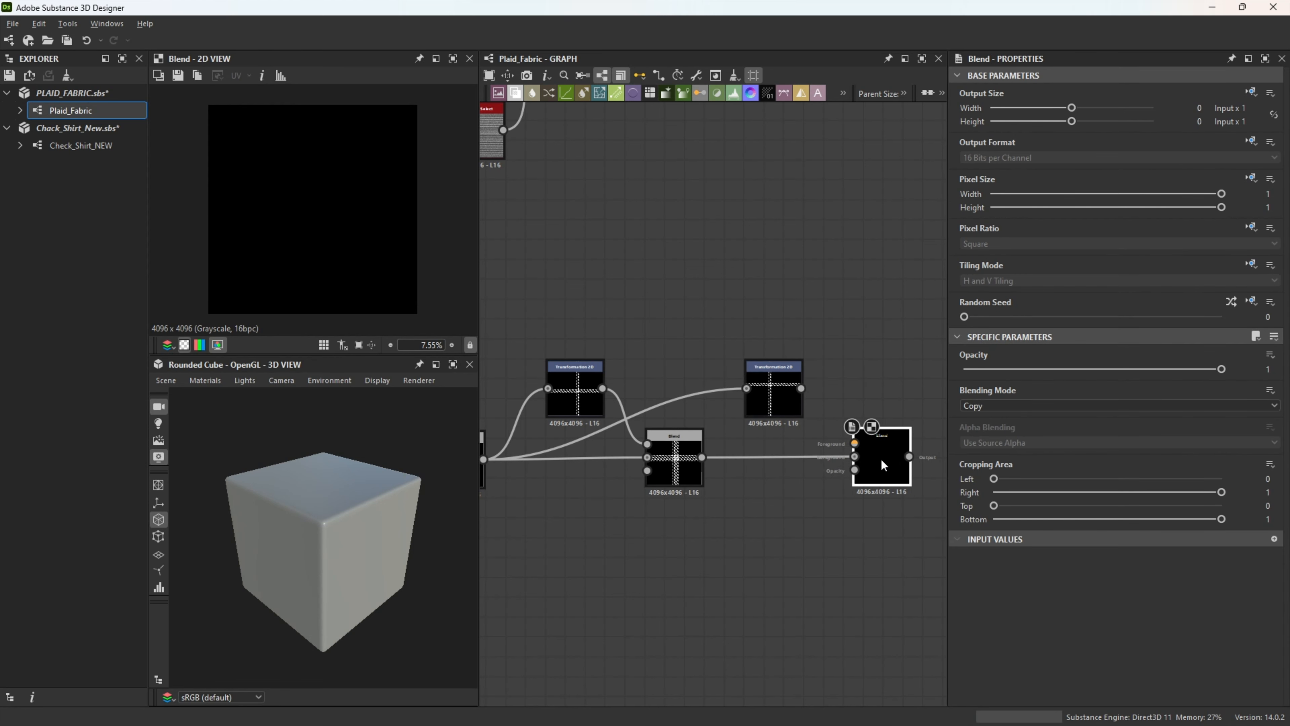
left_click(1009, 412)
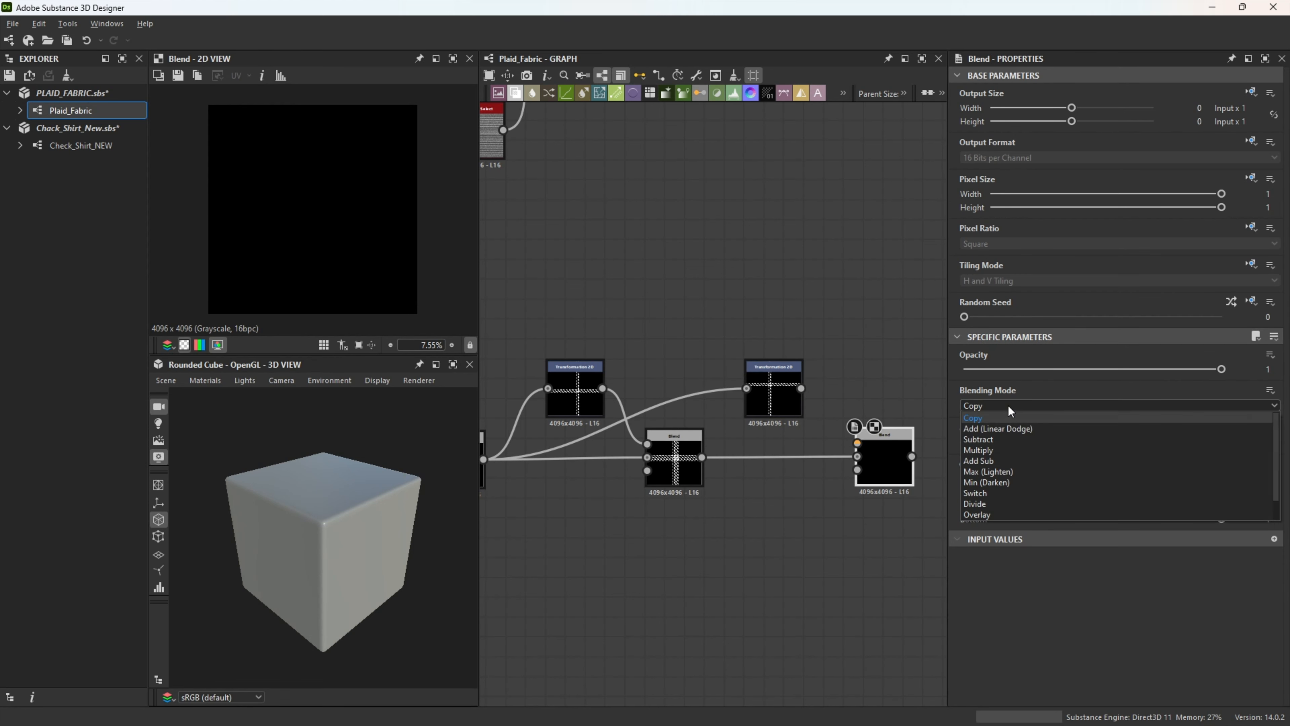
left_click(1009, 429)
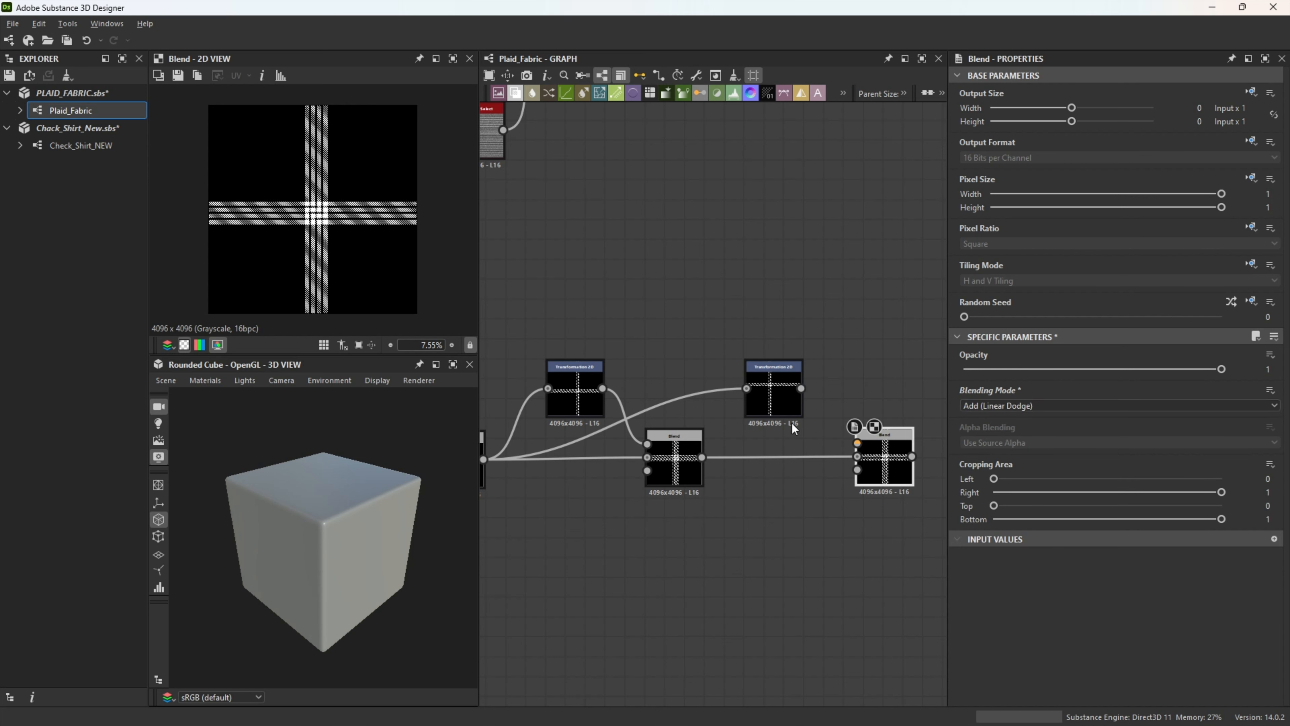
left_click_drag(801, 389, 858, 444)
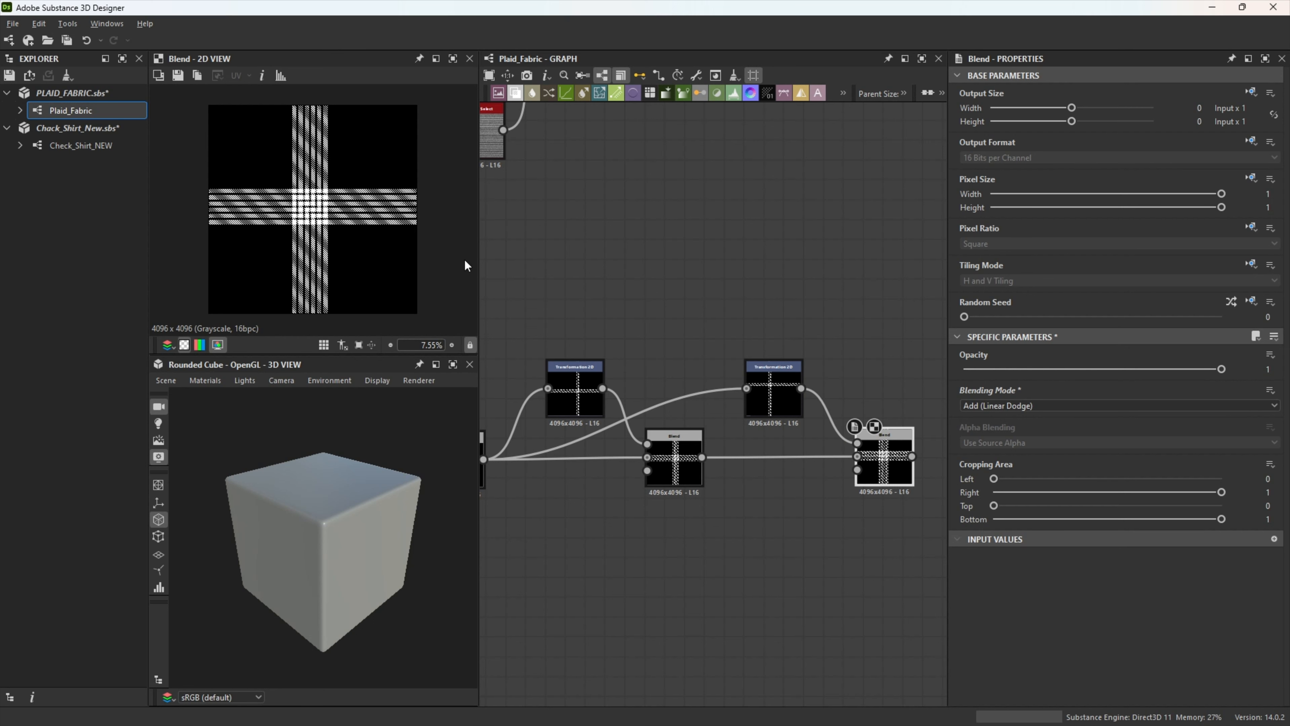
Step: Connect a new Transformation 2D node to the output of the last Blend
middle_click_drag(881, 517, 721, 518)
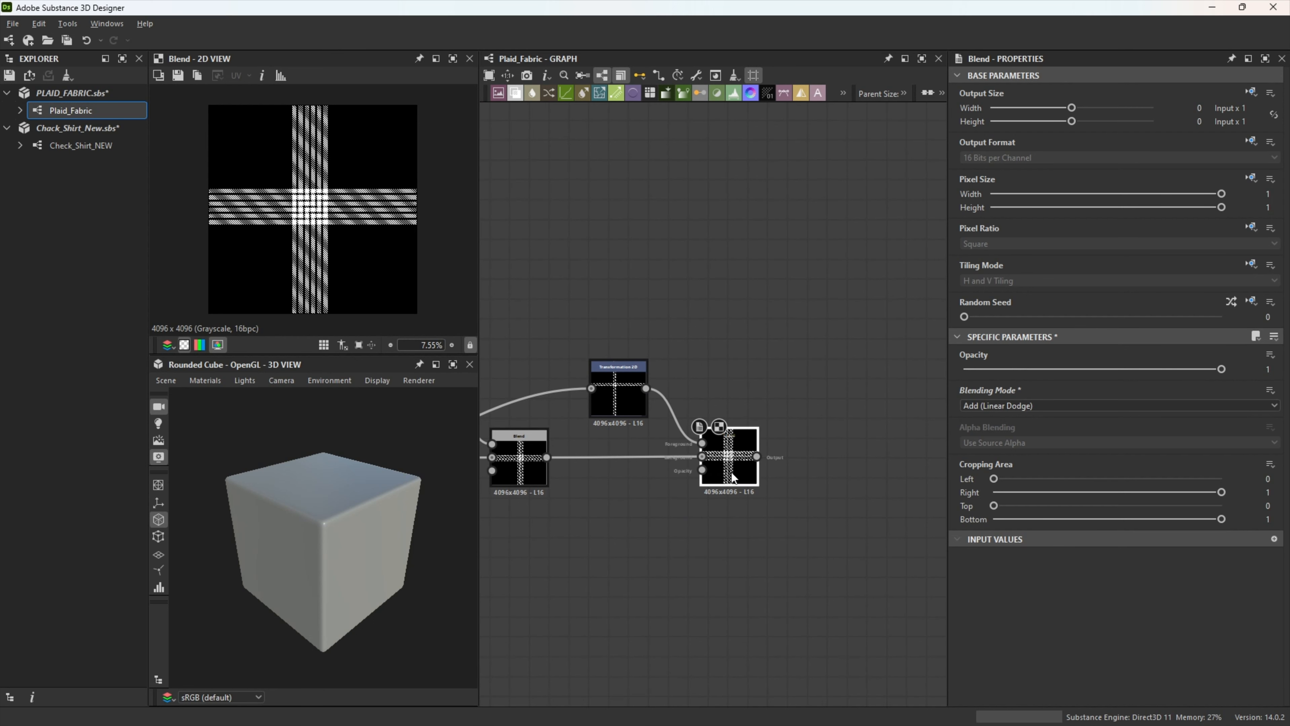
middle_click_drag(795, 538, 716, 527)
left_click_drag(678, 446, 788, 445)
type("transform")
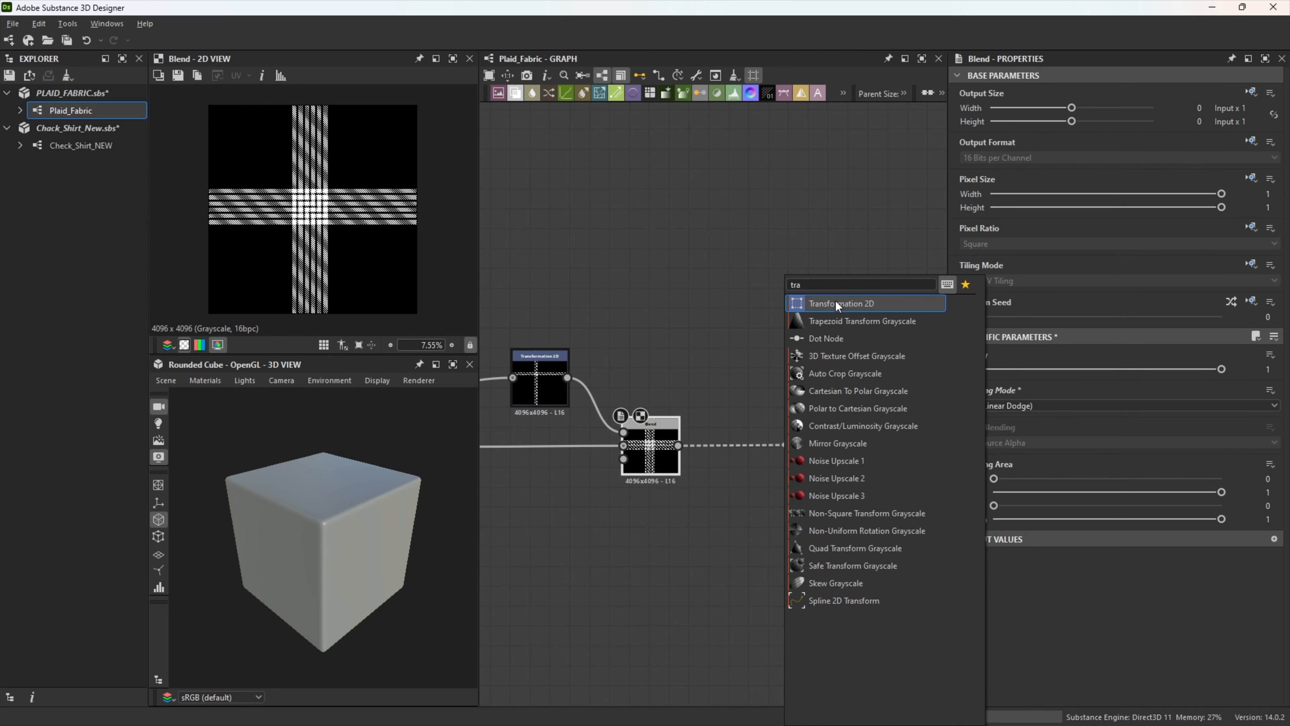
left_click(835, 302)
left_click_drag(795, 446, 784, 458)
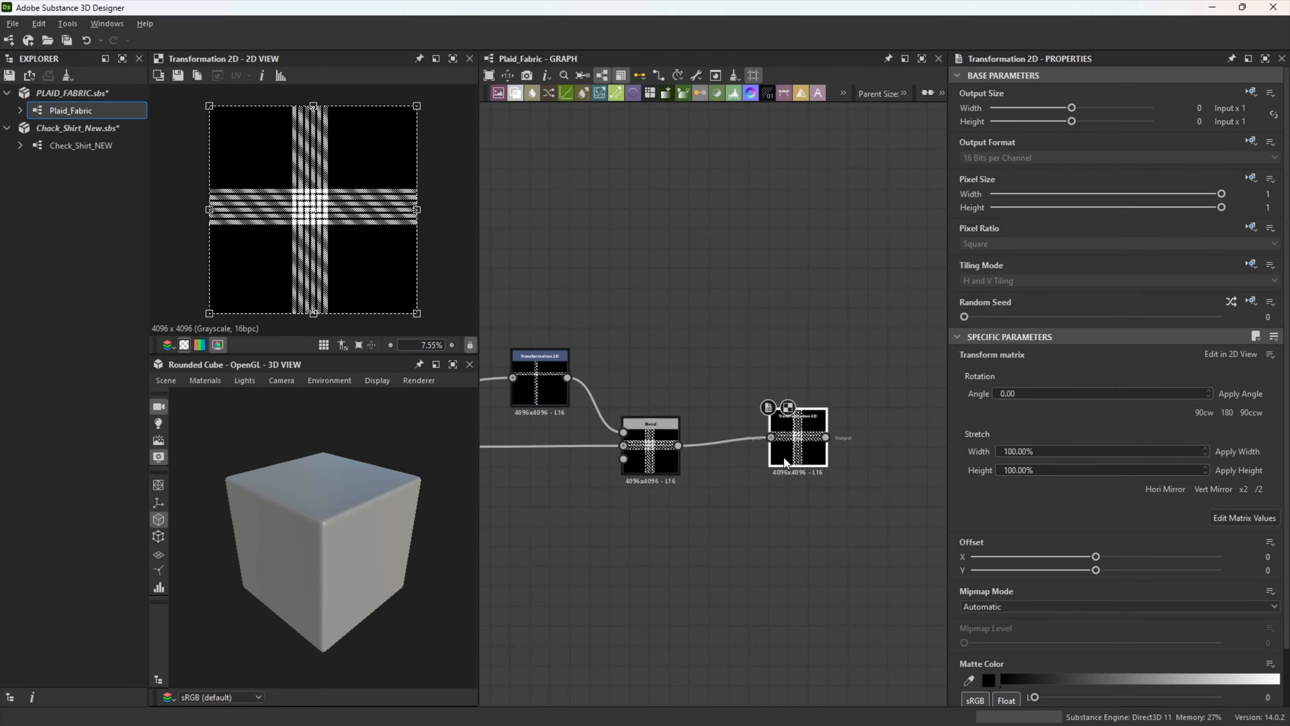
Step: Set the final Transformation 2D's offset to -0.015 in X and Y and align the node with the Blend's output
double_click(1265, 557)
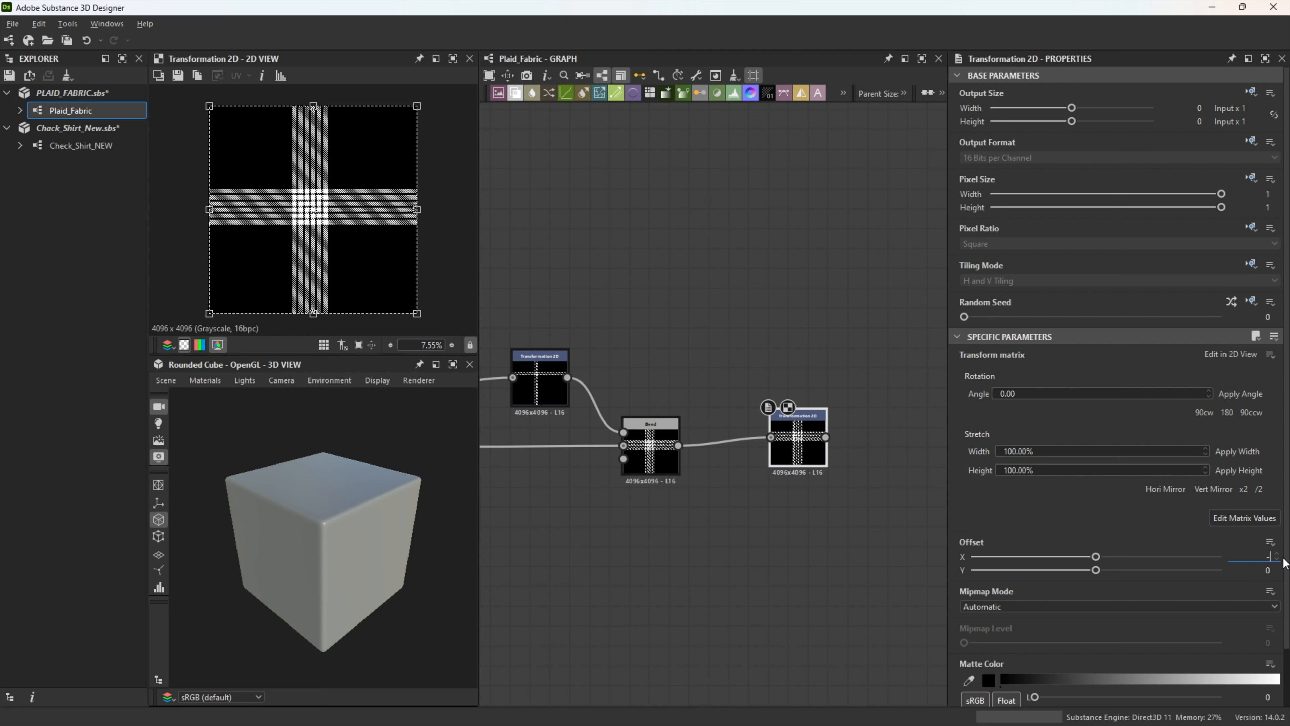
type("-0.015")
key("Tab")
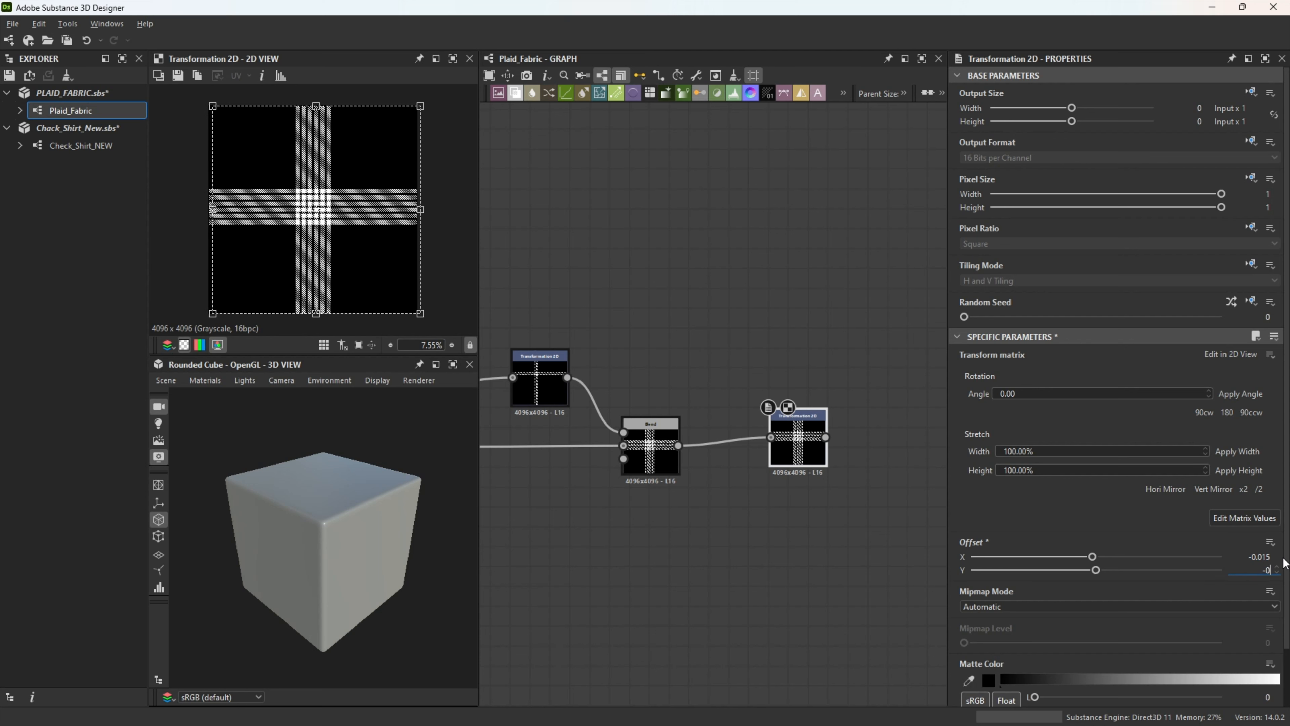
key("Return")
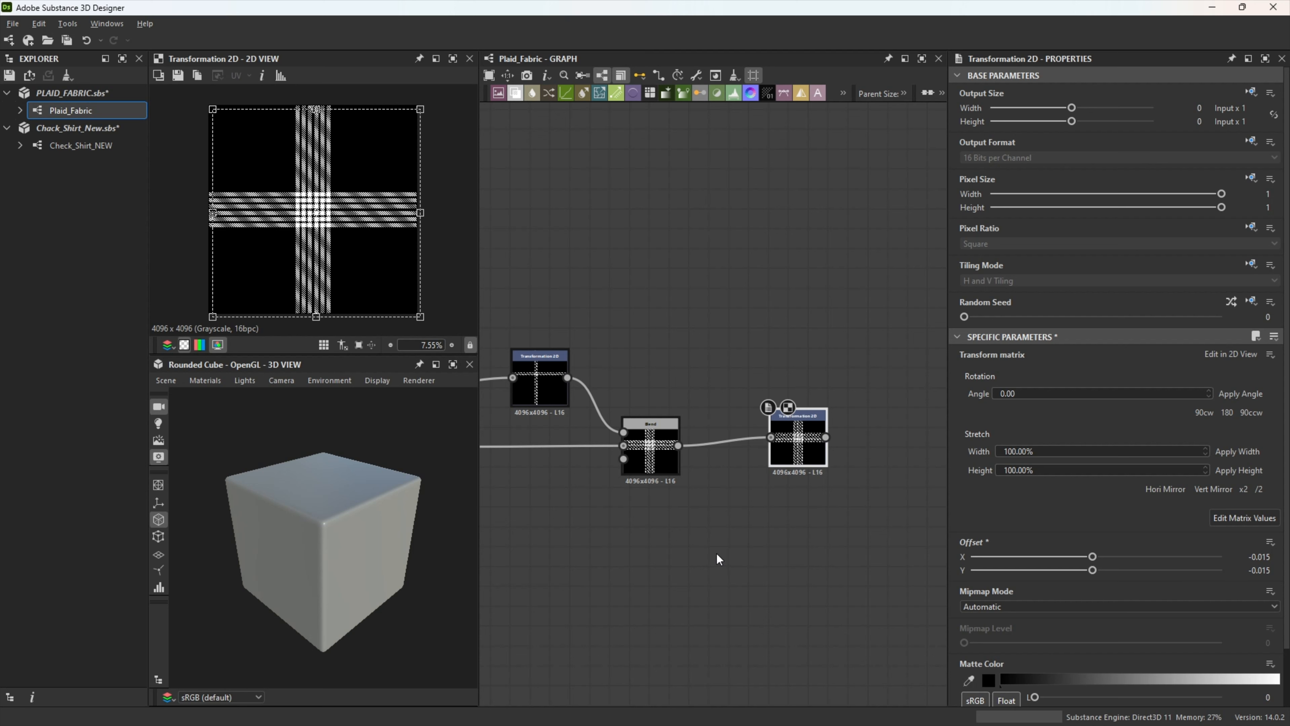
left_click_drag(785, 439, 785, 449)
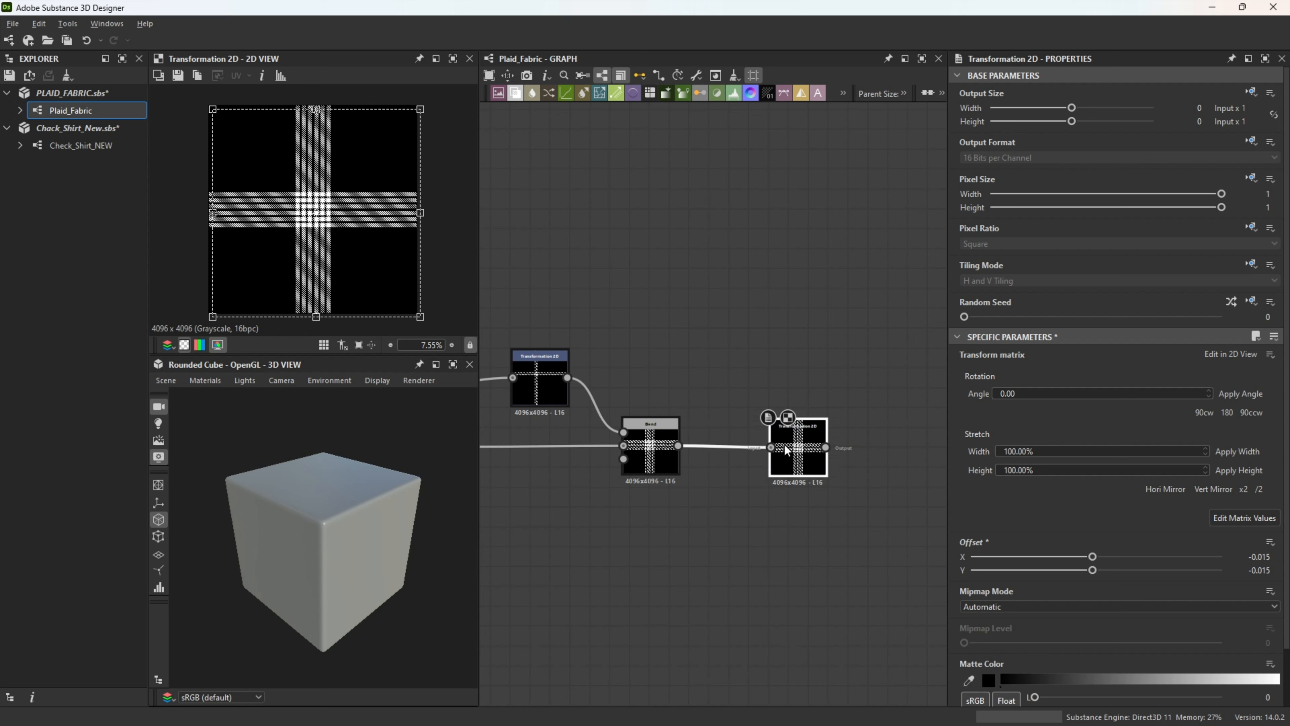
scroll(267, 229, "up", 1)
scroll(268, 229, "down", 1)
left_click(688, 297)
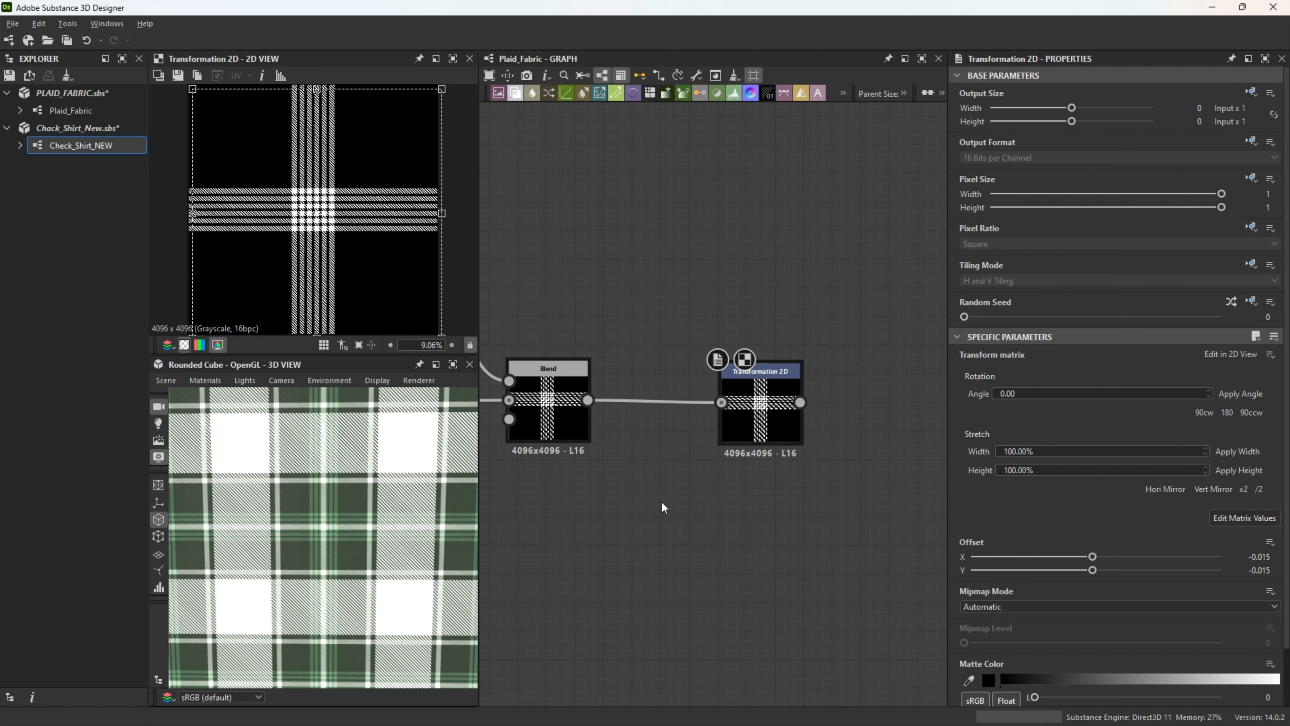
scroll(664, 497, "down", 10)
scroll(635, 448, "up", 10)
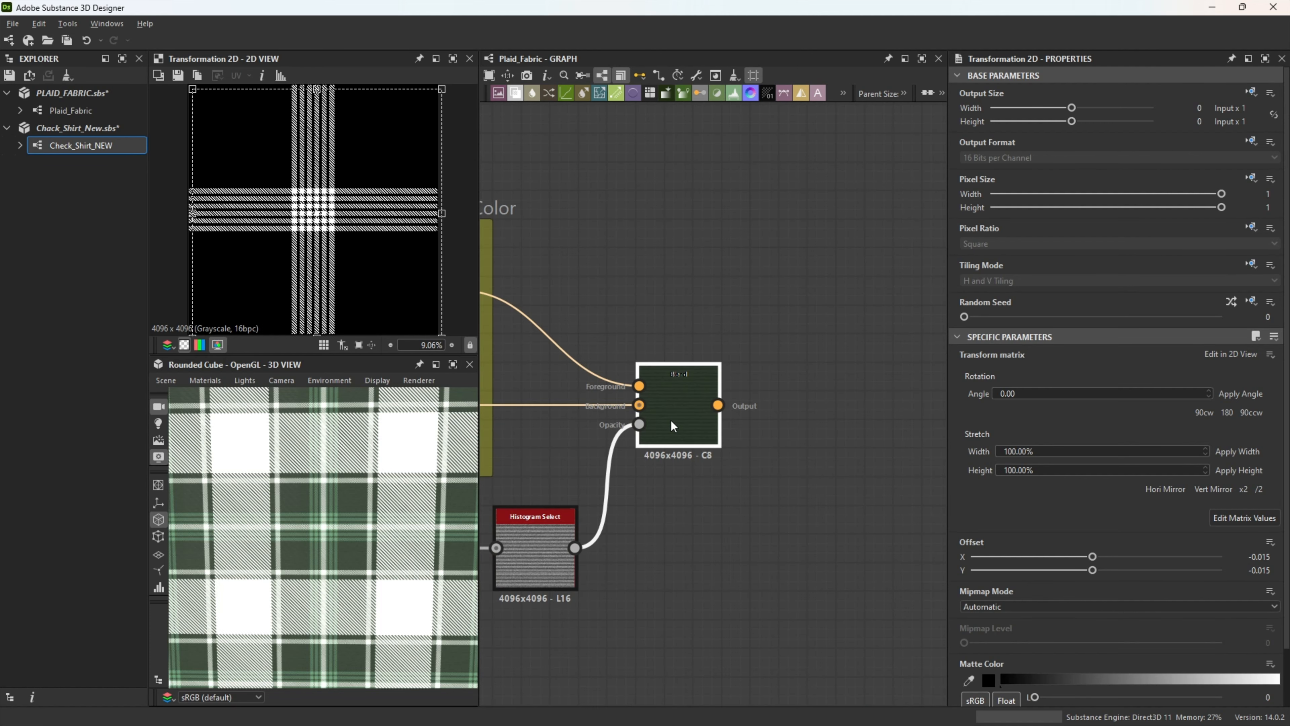
Step: Preview the yarn color Blend's output to compare its dark base with the plaid on the rounded cube
left_click(672, 426)
scroll(310, 246, "down", 4)
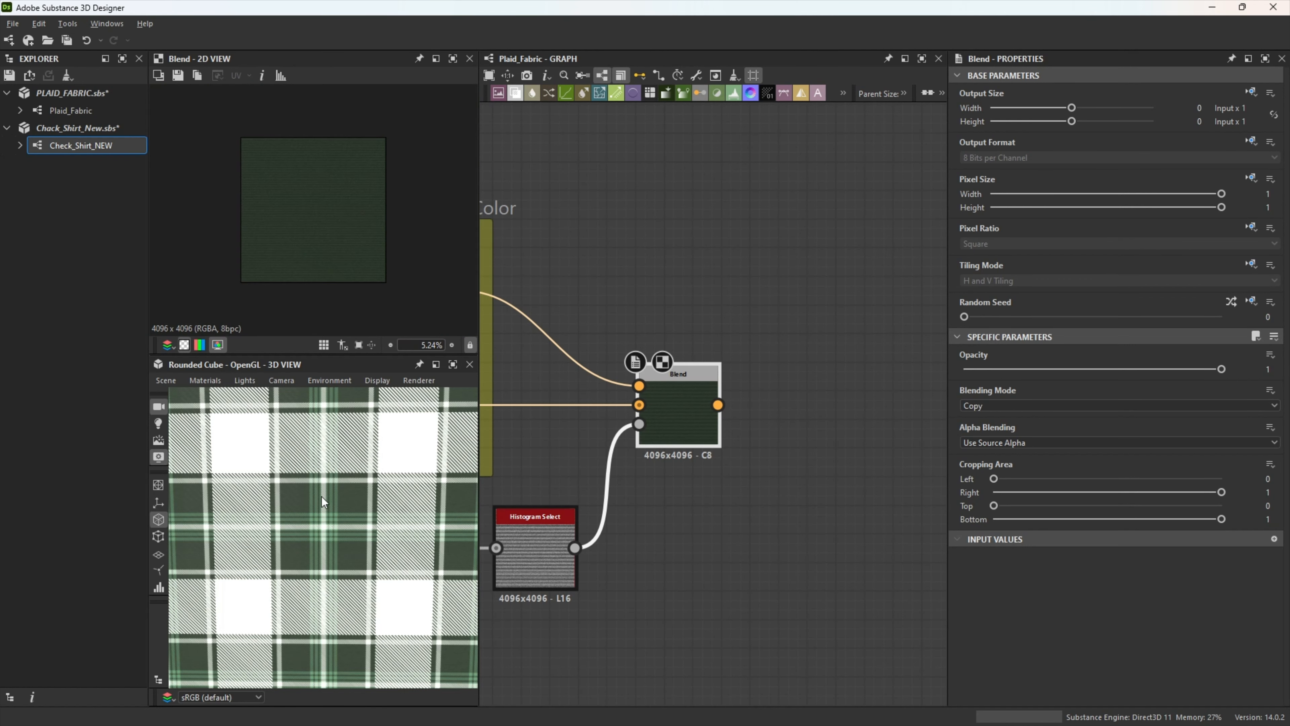
scroll(704, 565, "down", 5)
Step: Preview the final offset Transformation 2D's crossing stripe mask and examine the matching stripes of the plaid in the 3D view
middle_click_drag(738, 592, 648, 336)
middle_click_drag(843, 542, 689, 507)
scroll(713, 485, "up", 3)
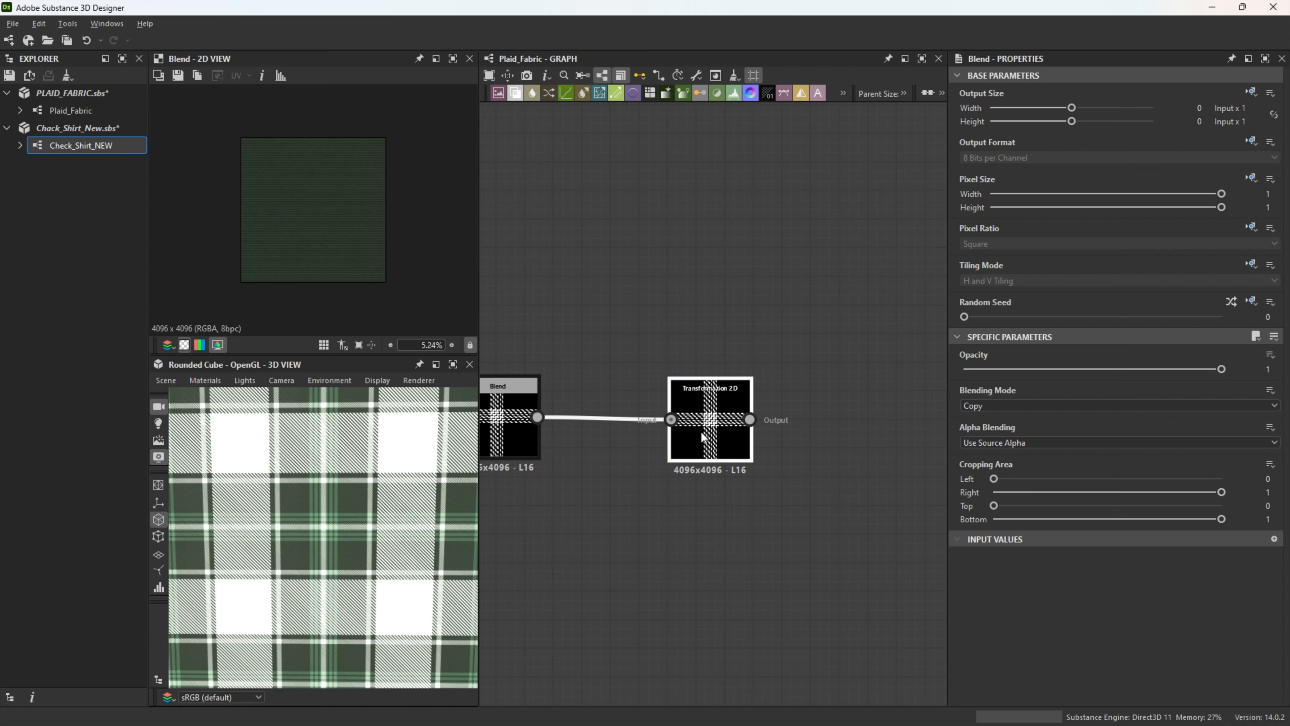
left_click(700, 430)
scroll(592, 476, "up", 2)
scroll(303, 220, "up", 3)
scroll(303, 221, "down", 3)
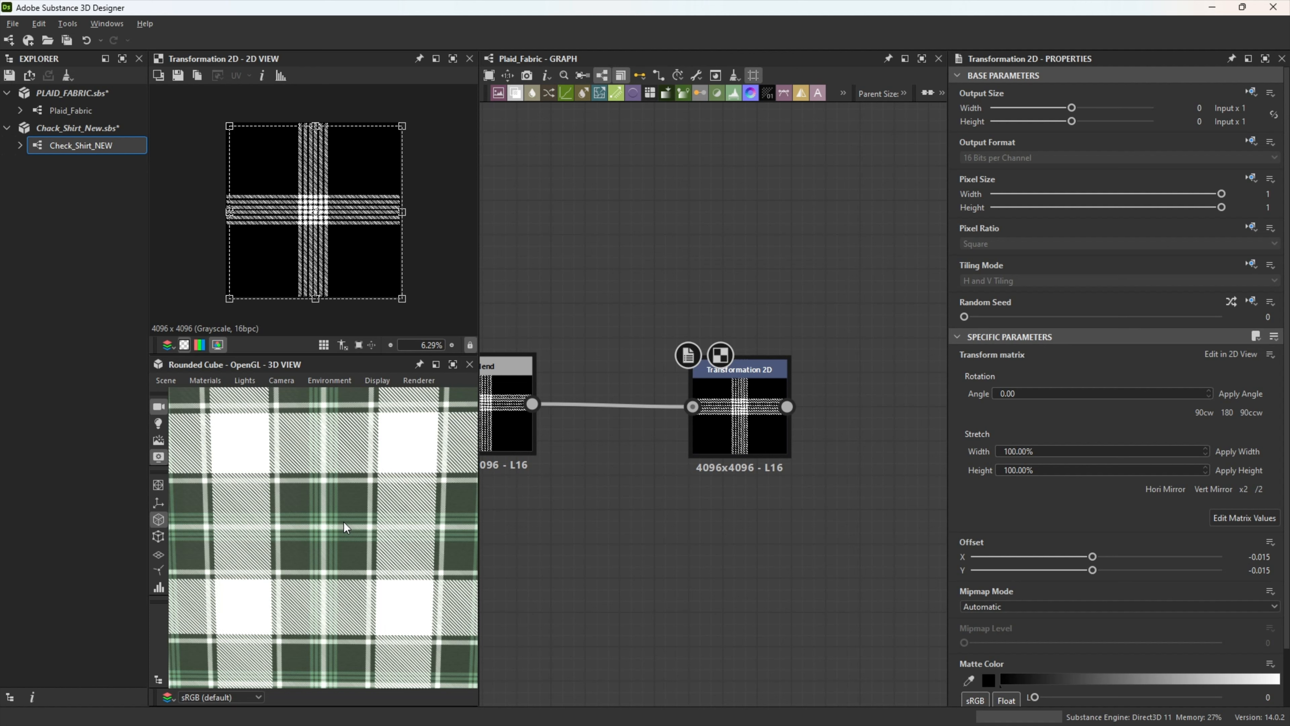
scroll(320, 520, "up", 3)
scroll(320, 521, "down", 3)
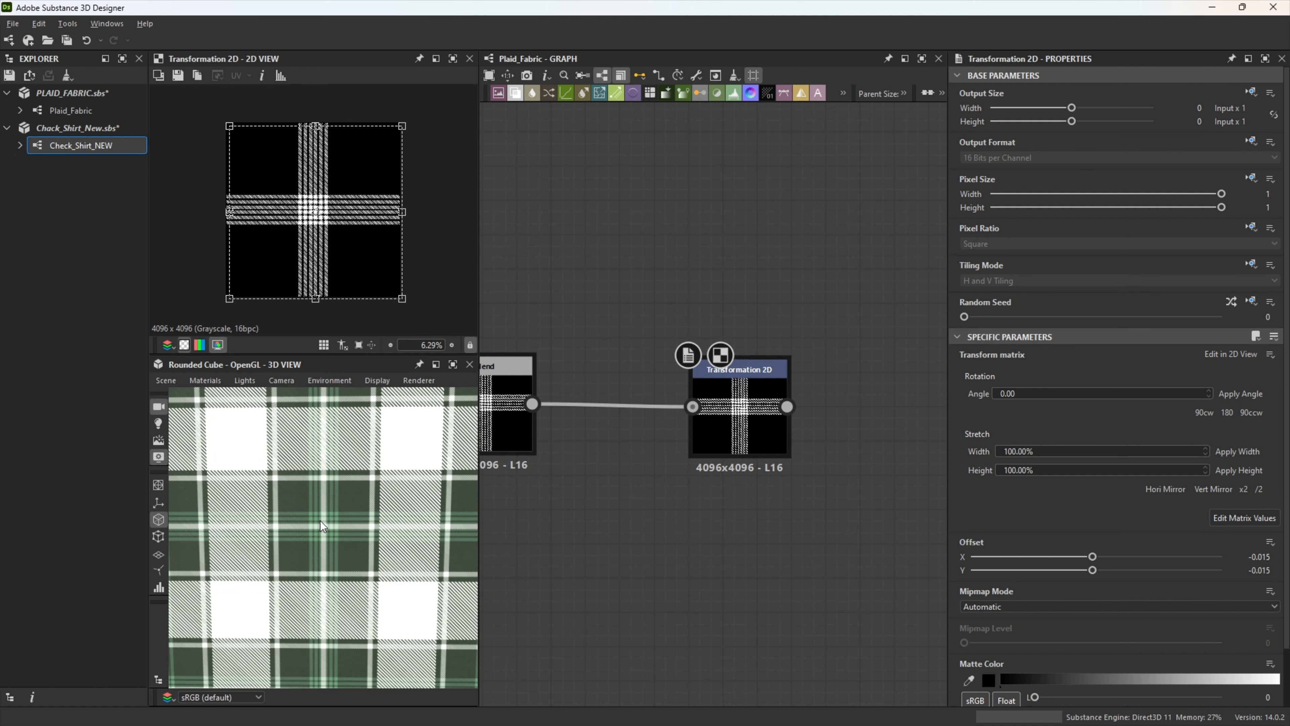
left_click_drag(337, 547, 336, 542)
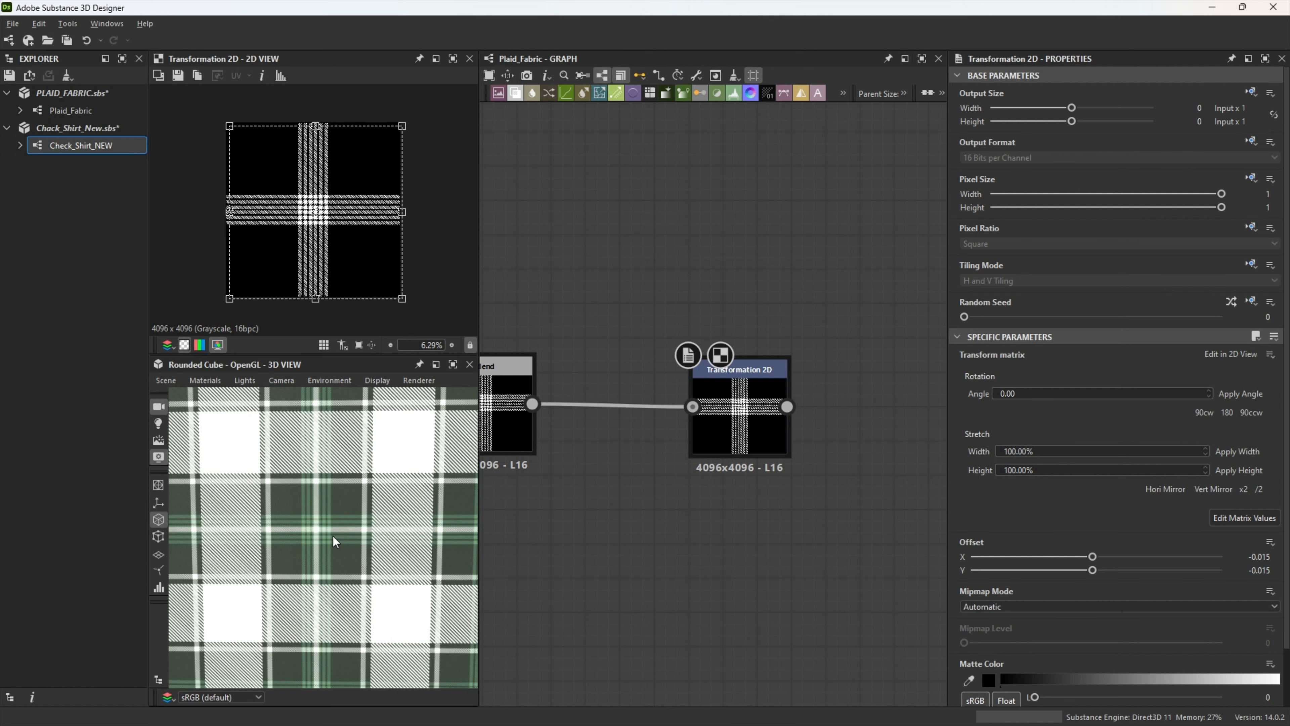
scroll(333, 535, "down", 1)
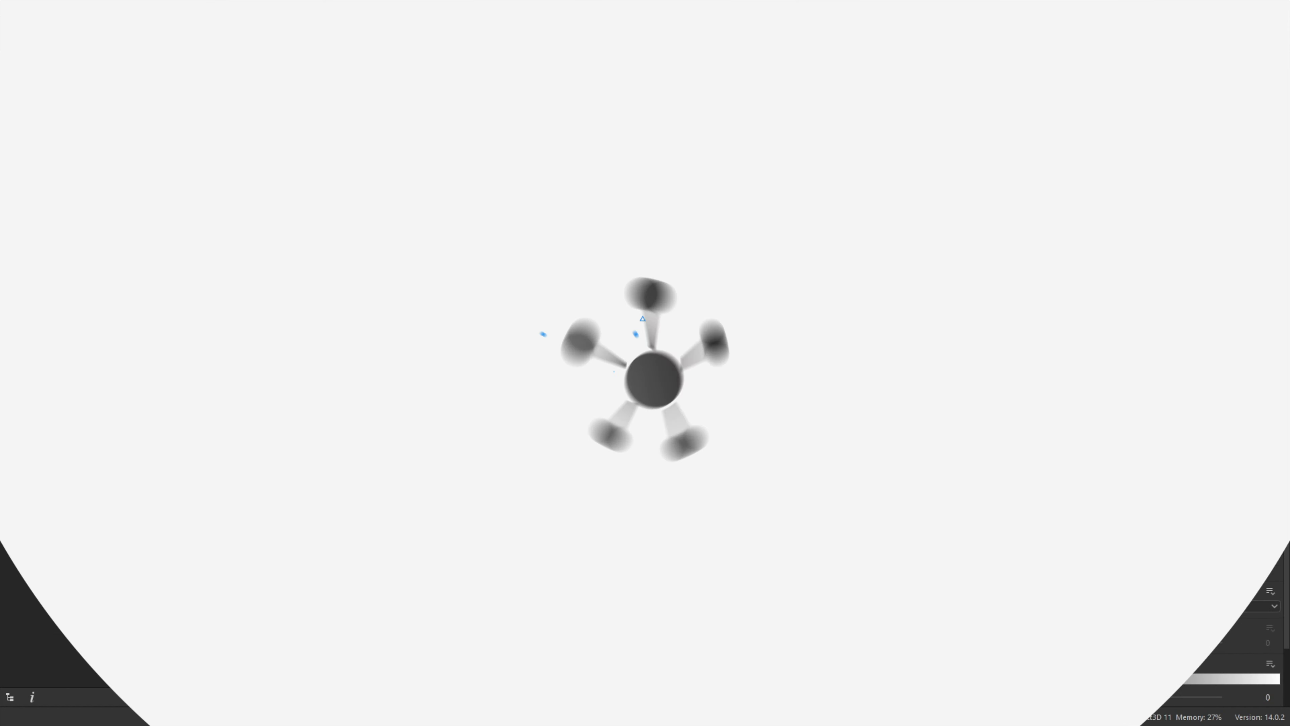